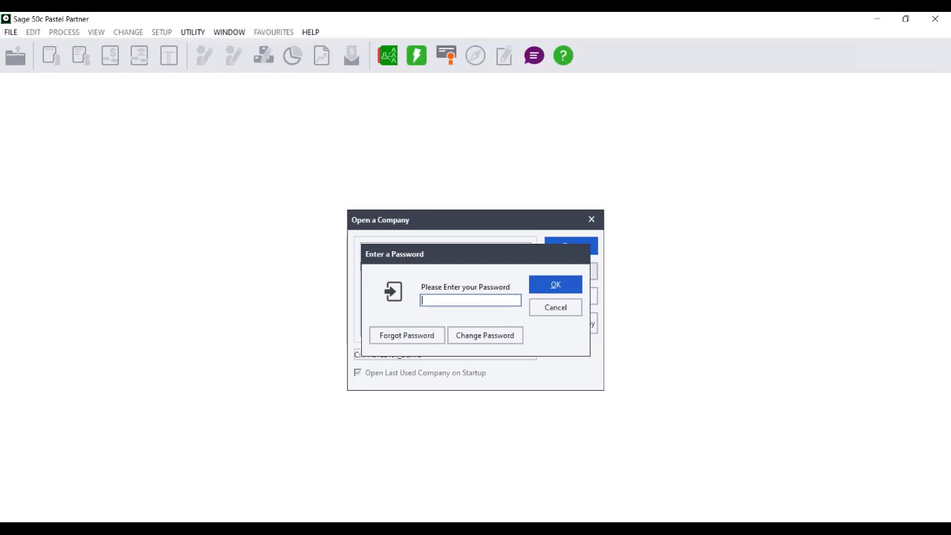
Enter the company password to open the _DEMO company
text(***)
key(BackSpace)
key(BackSpace)
key(BackSpace)
text(****)
key(Return)
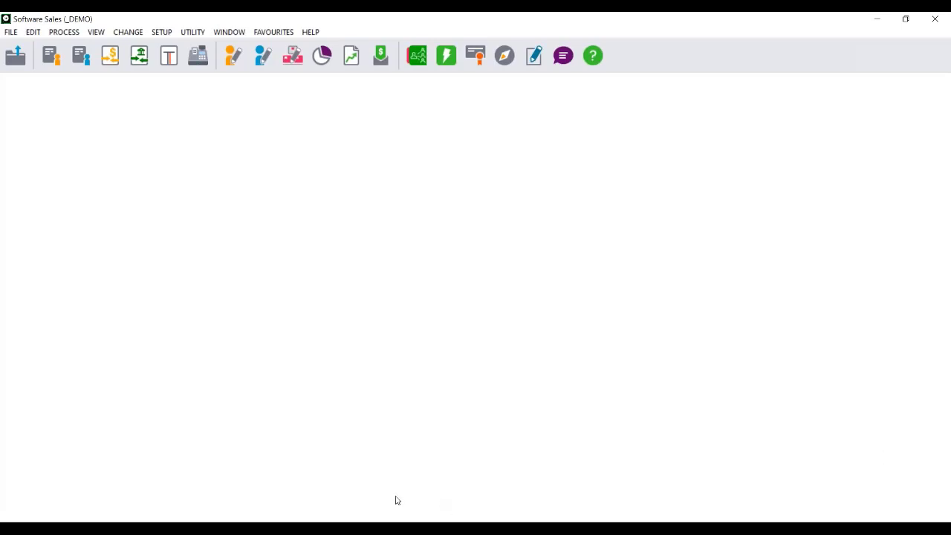
Switch to the Windows Control Panel and open Programs and Features, allowing the elevated-privileges request
click(78, 520)
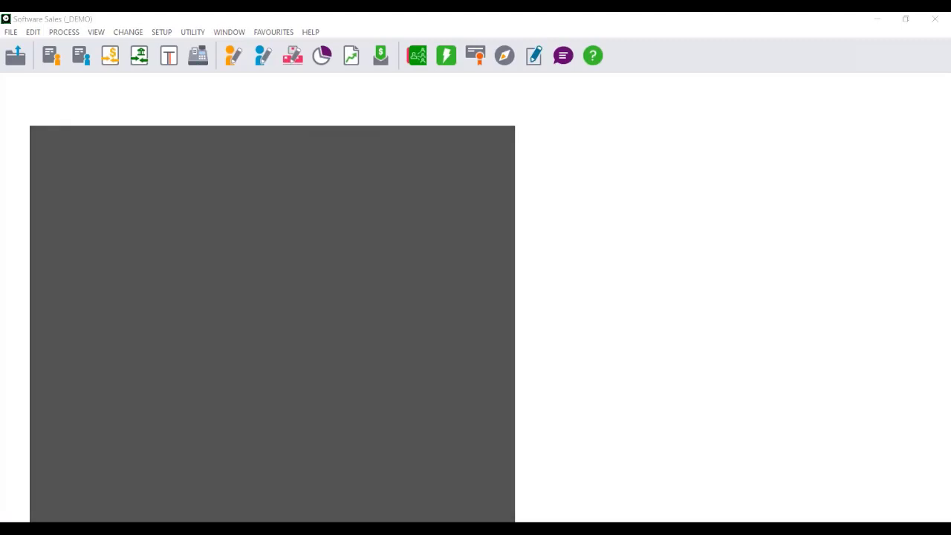
text(control)
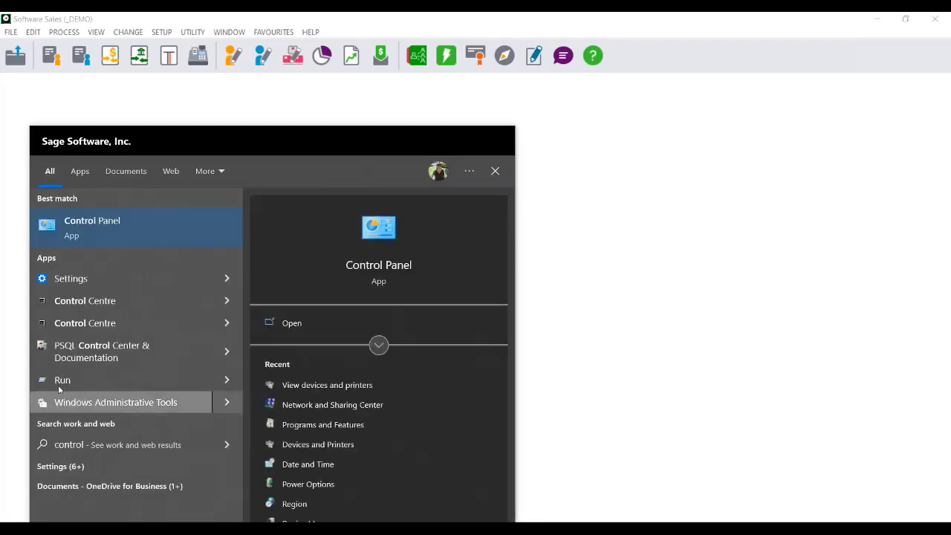
click(98, 221)
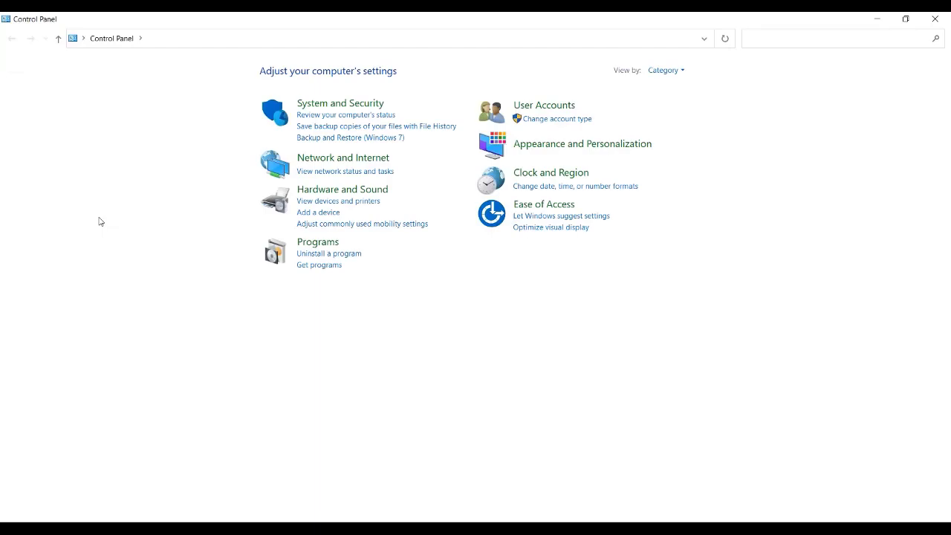
click(318, 243)
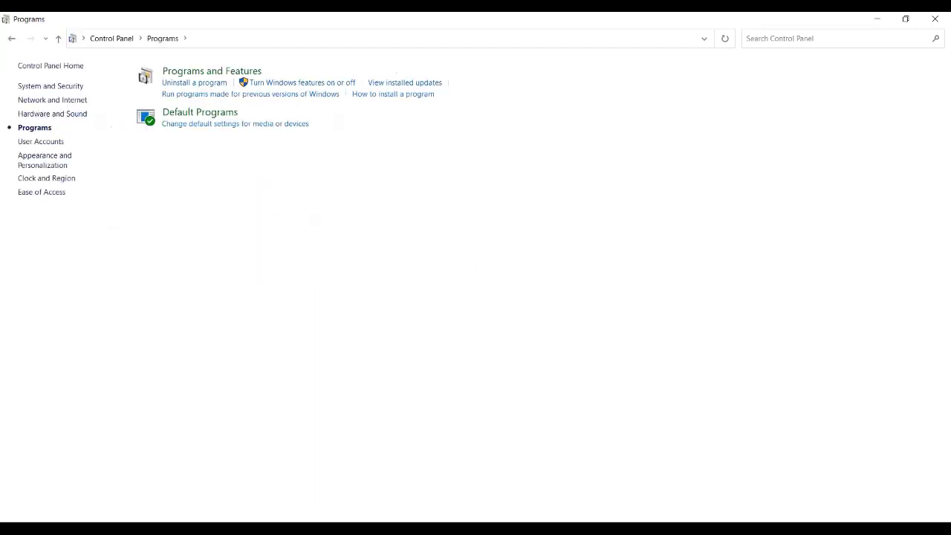
click(193, 74)
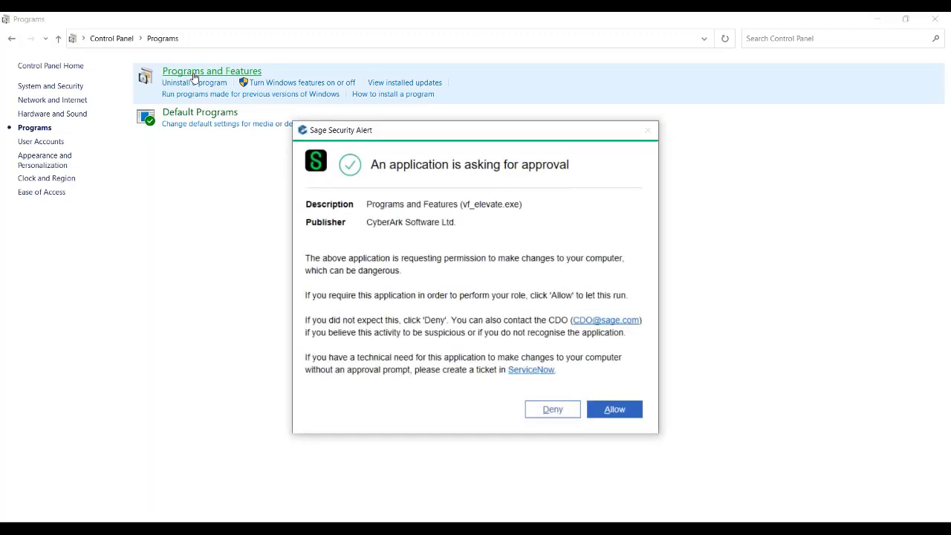
click(616, 411)
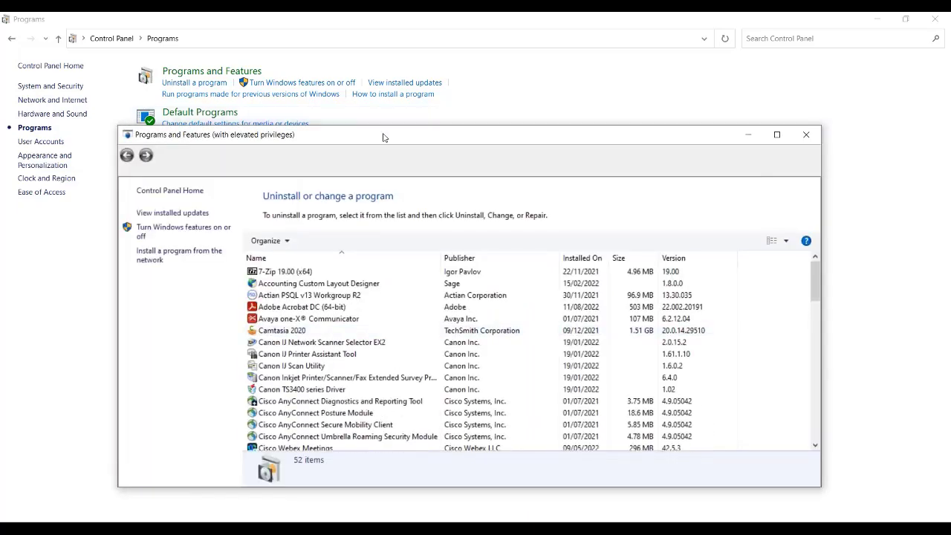
Look through the installed programs list down to the Sage Pastel entries, and close Programs and Features
drag(384, 141, 267, 58)
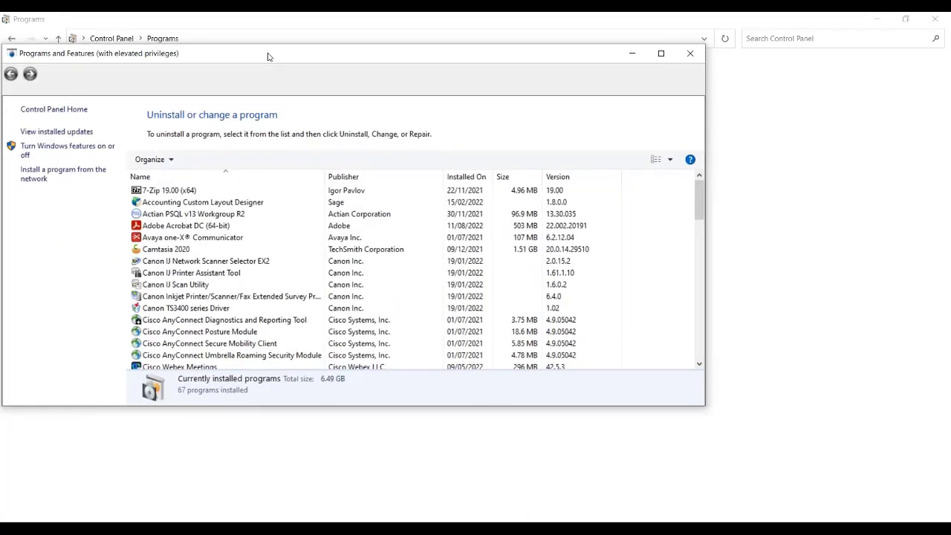
drag(699, 366, 700, 366)
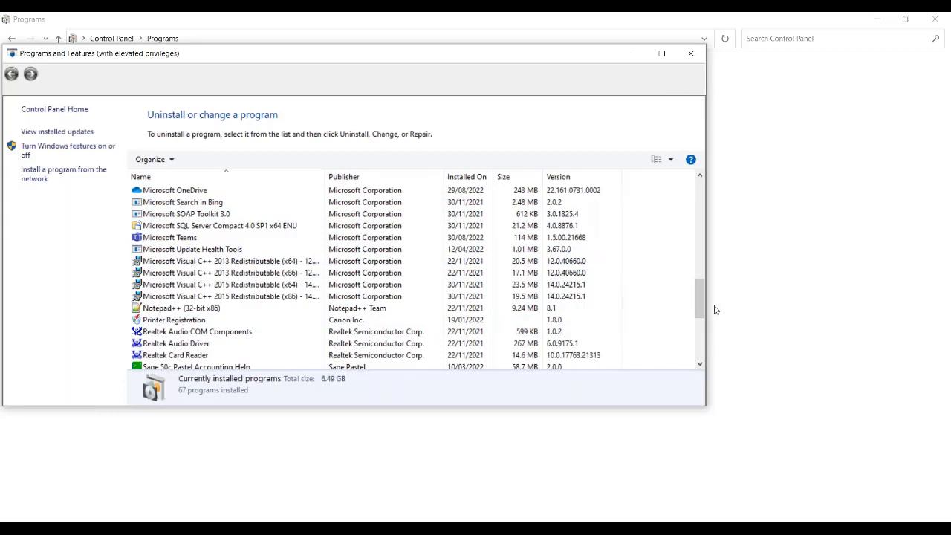
drag(698, 298, 697, 280)
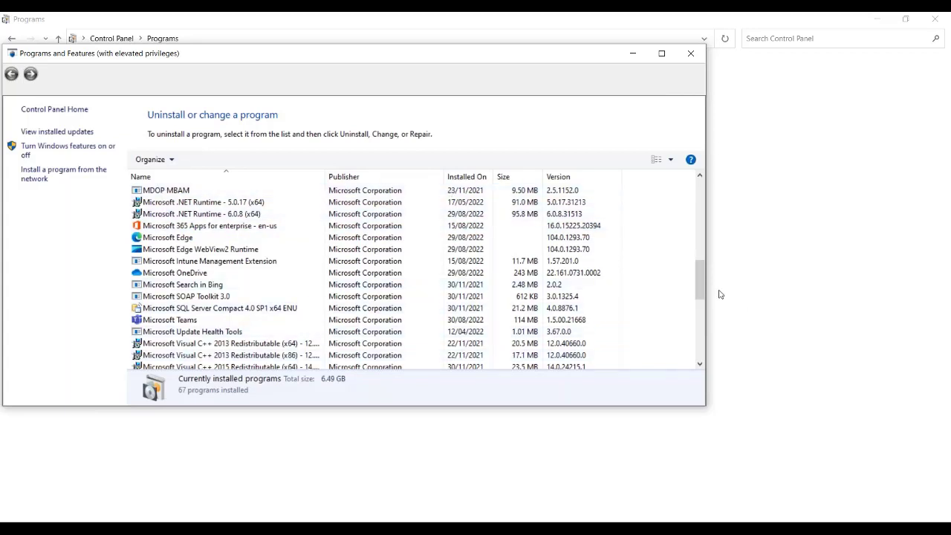
drag(697, 276, 700, 353)
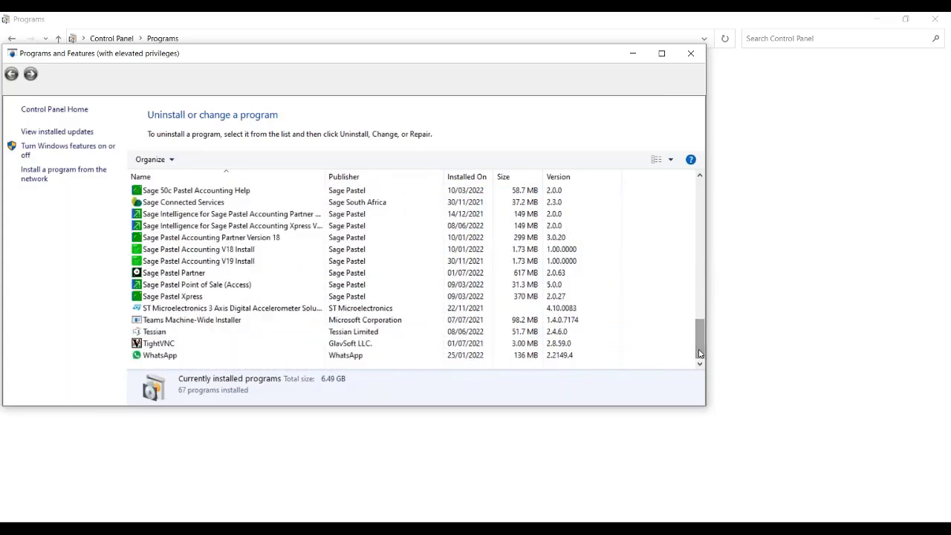
click(692, 57)
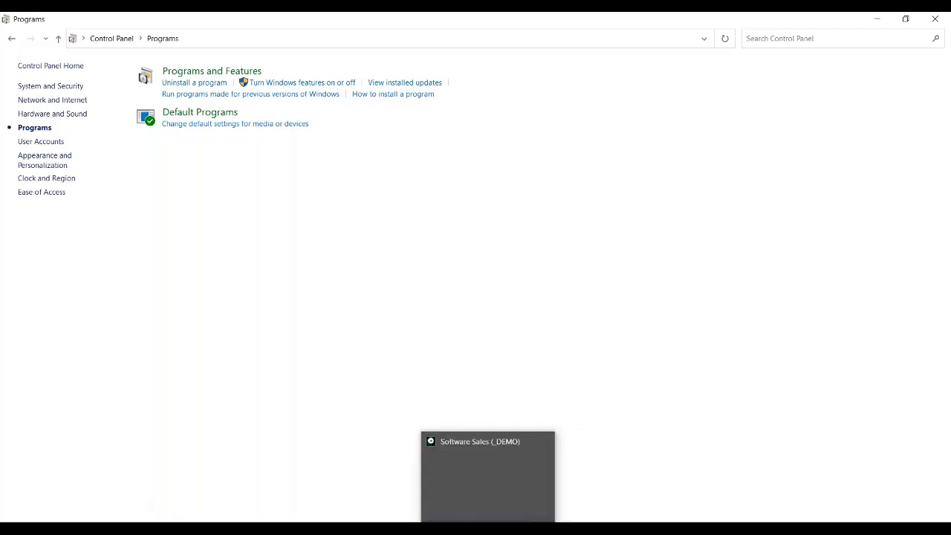
Switch back to Sage 50c Pastel Partner and set the customer Quotation's paper style to Plain, Single Sheet in Printer / Fonts Setup
click(489, 529)
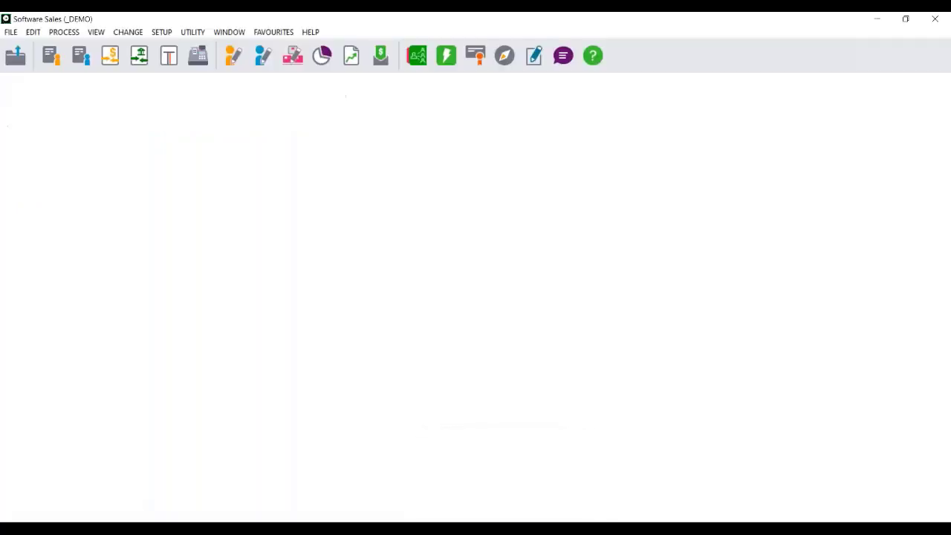
click(11, 34)
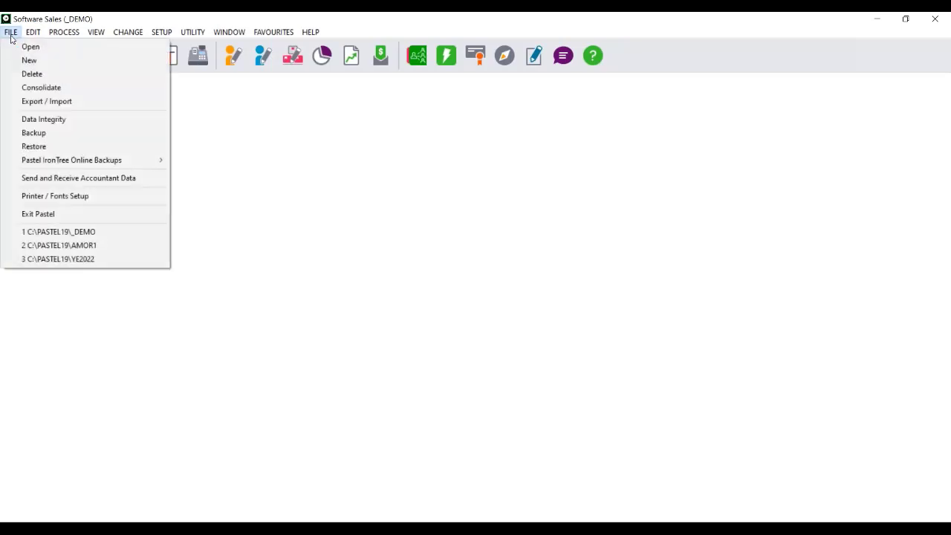
click(49, 197)
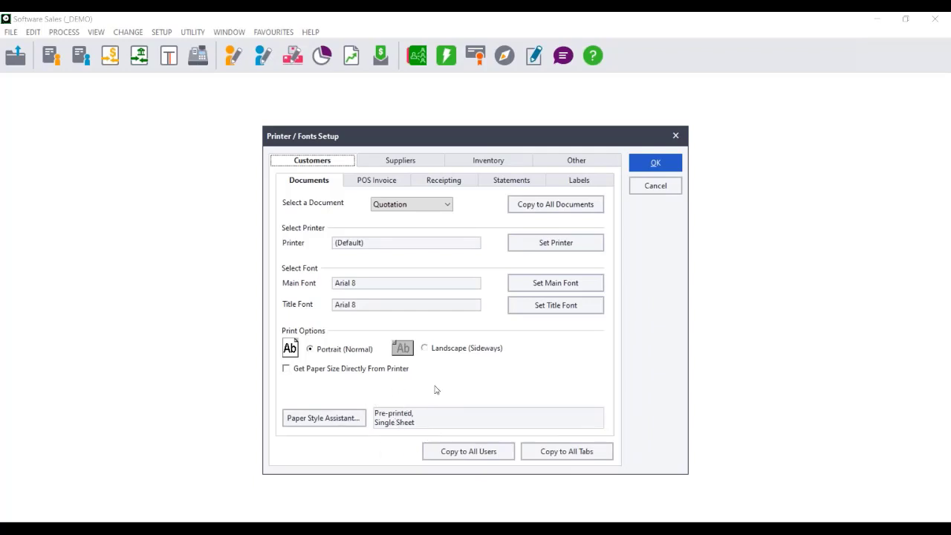
click(309, 418)
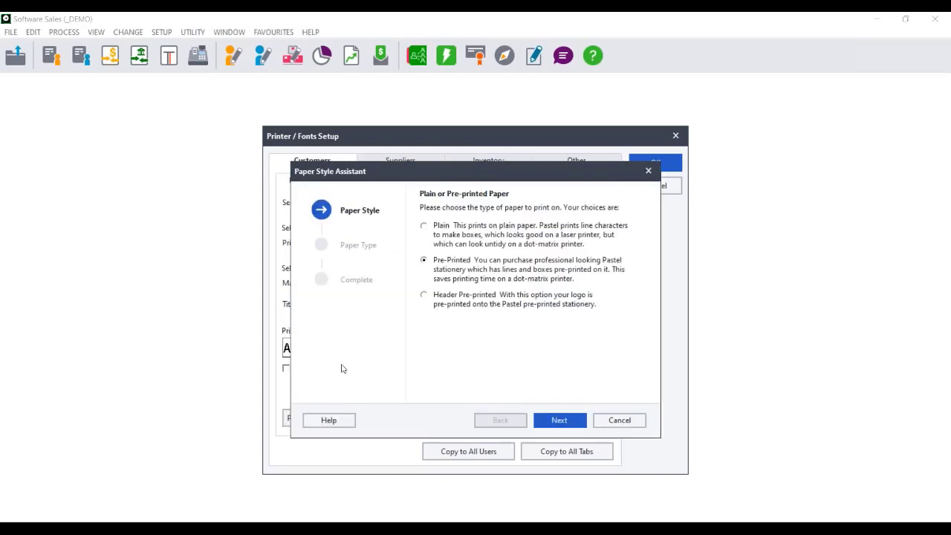
click(427, 226)
click(561, 422)
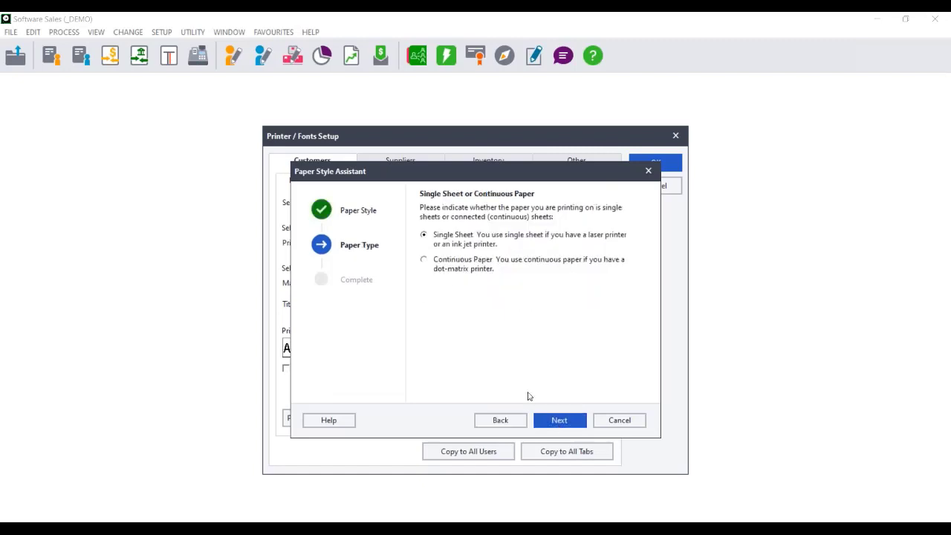
click(561, 422)
click(560, 420)
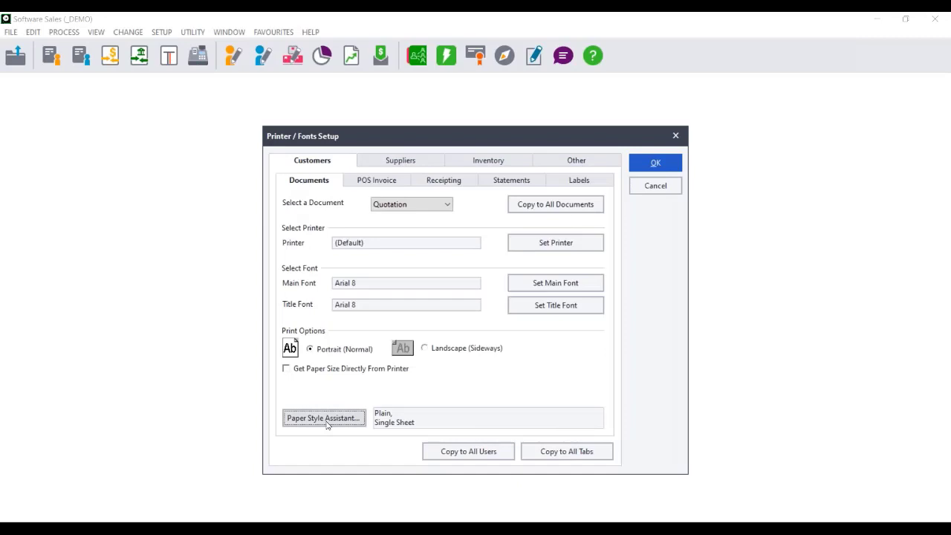
Reconfirm Plain, Single Sheet in the Paper Style Assistant, and copy the Quotation's print setup to all documents and all tabs
click(324, 419)
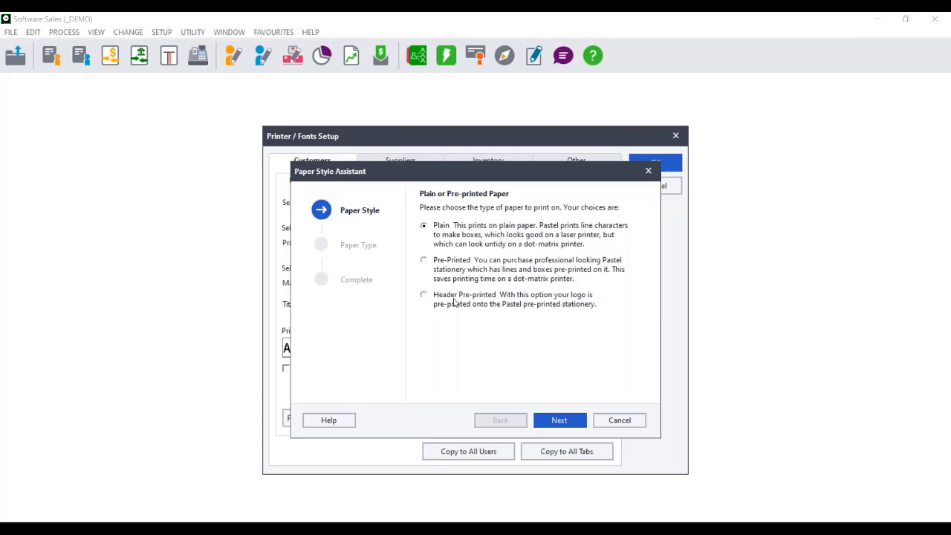
click(555, 422)
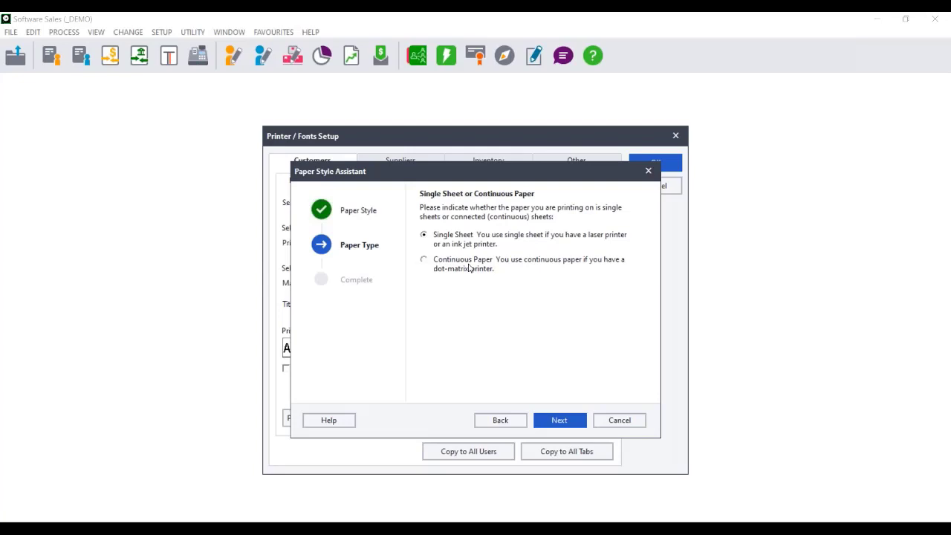
click(553, 421)
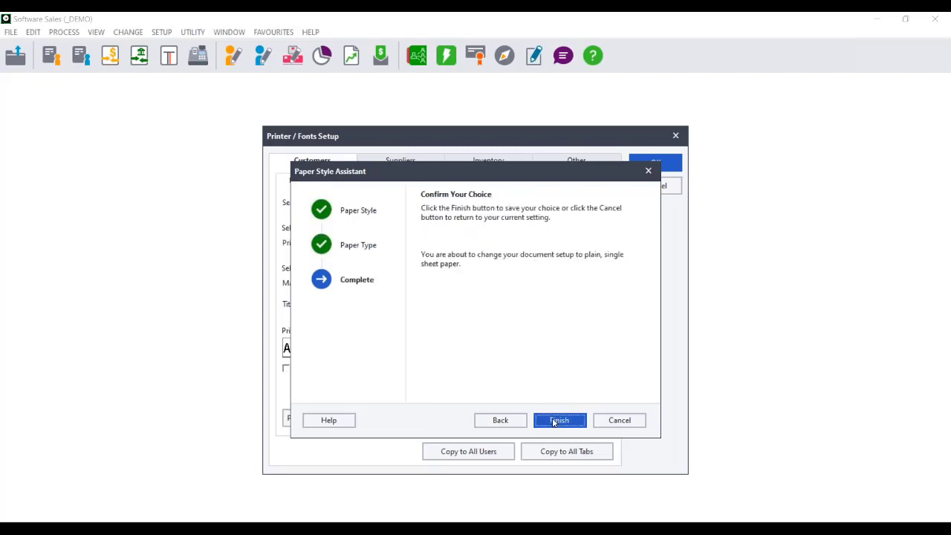
click(554, 422)
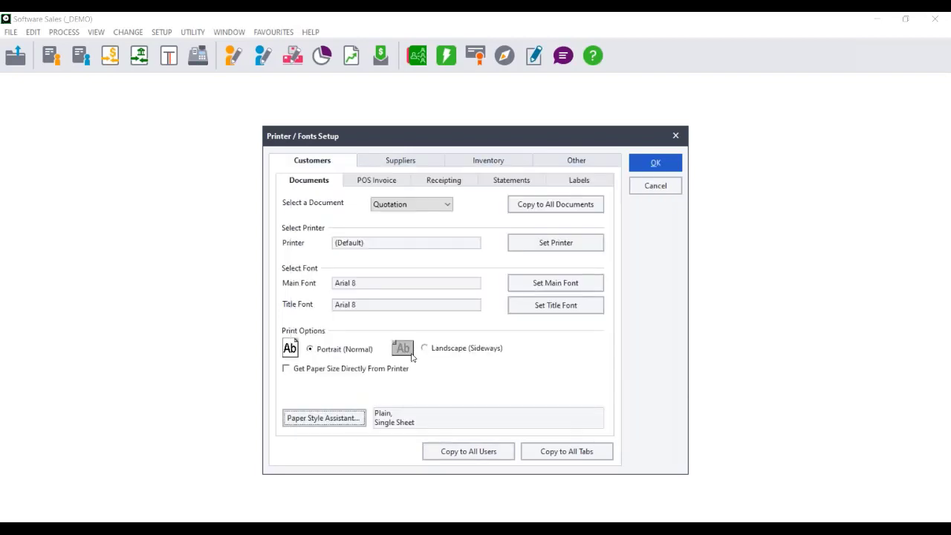
click(546, 208)
click(551, 456)
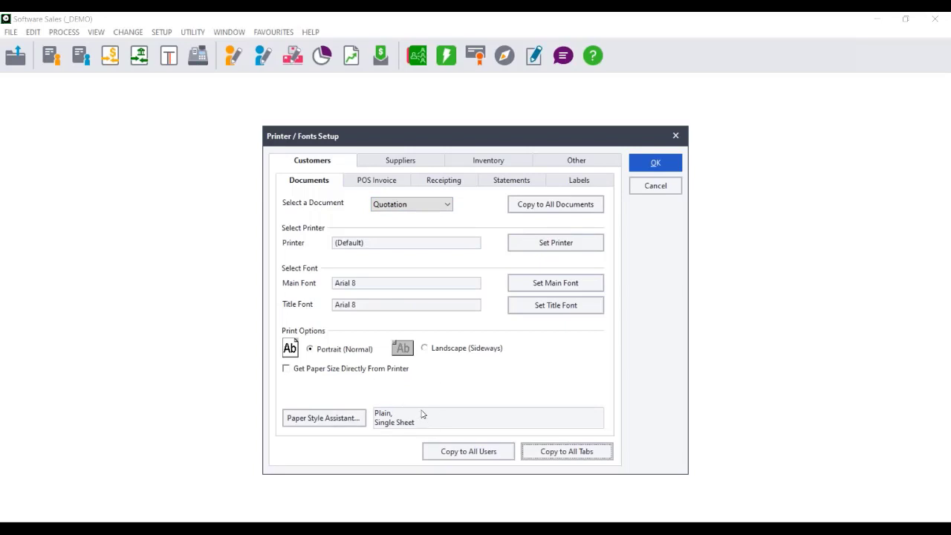
Review the customer Tax Invoice and Statements print setups, and enable Get Paper Size Directly From Printer for the supplier Purchase Order
click(444, 205)
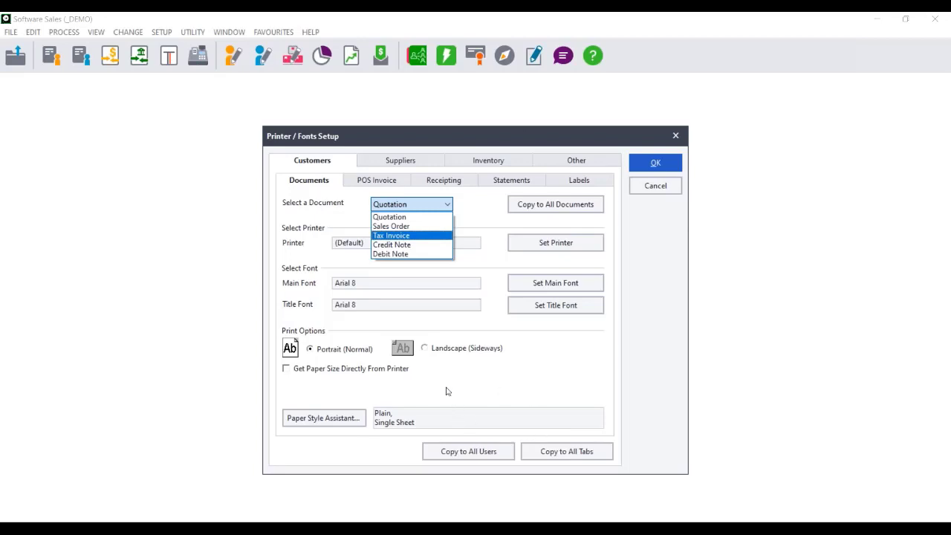
click(401, 236)
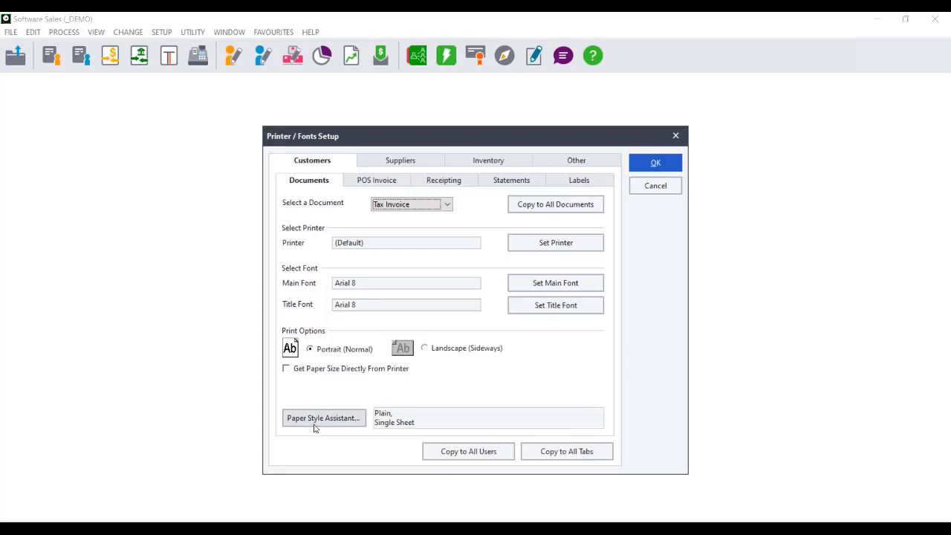
click(506, 183)
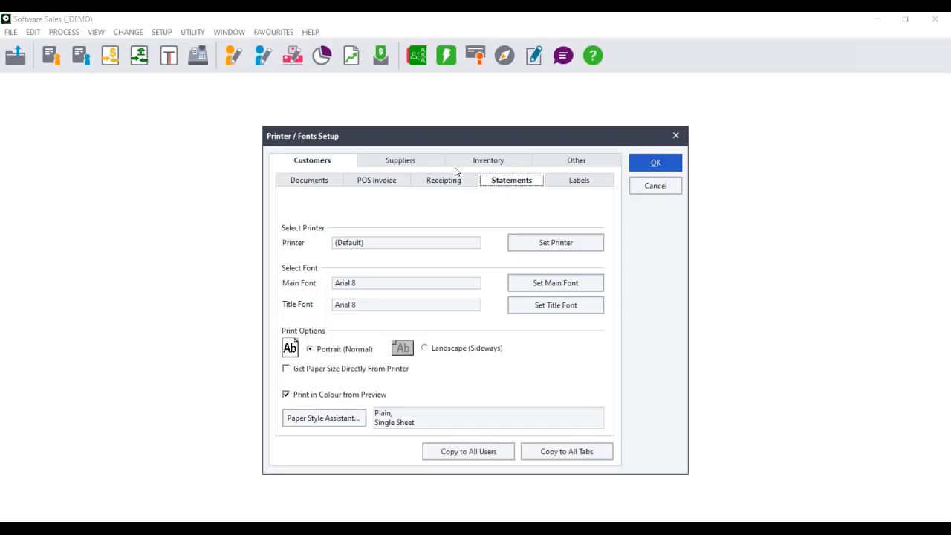
click(418, 163)
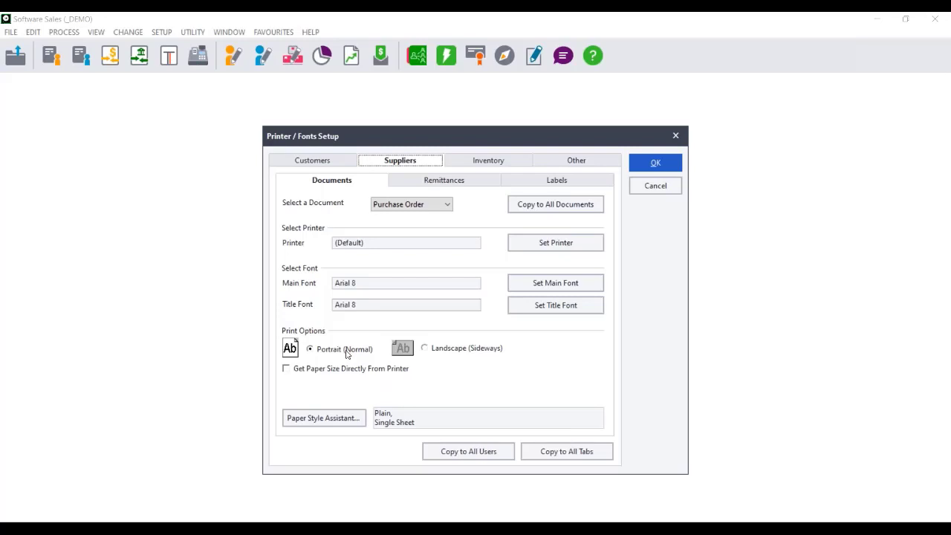
click(288, 370)
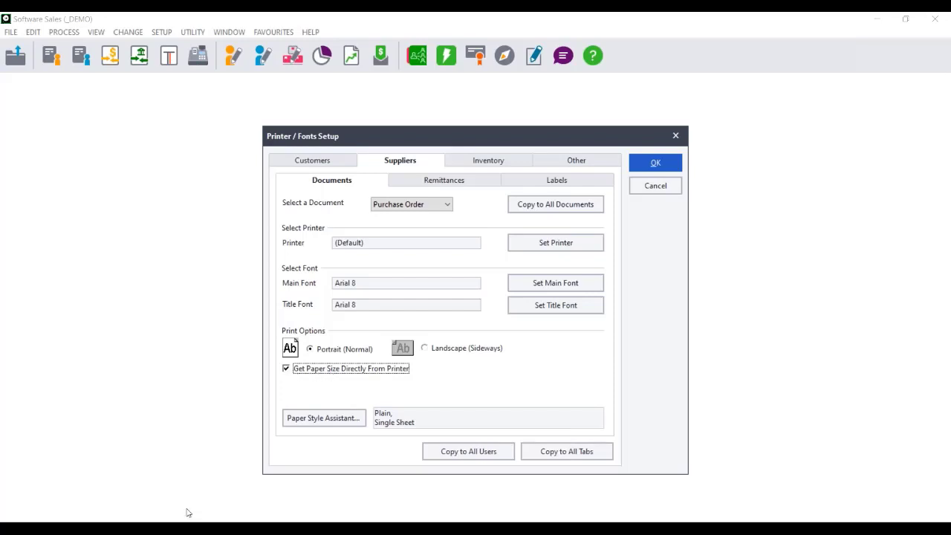
Switch to the Control Panel and open the print server properties from Devices and Printers with Microsoft Print to PDF selected
click(358, 528)
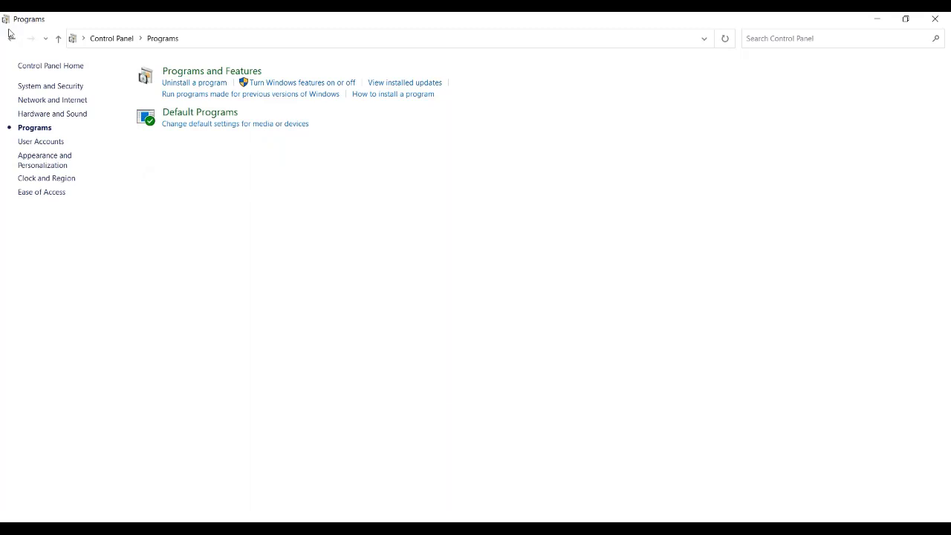
click(100, 38)
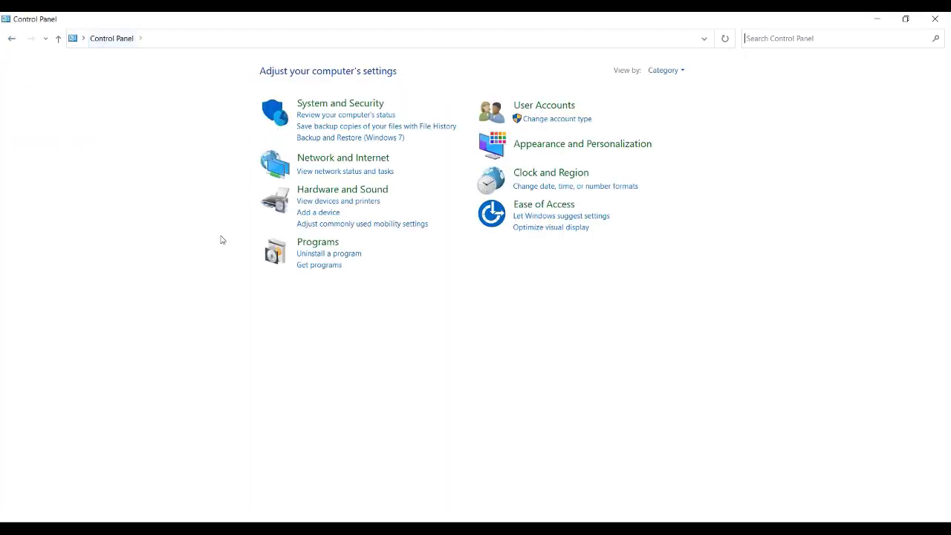
click(339, 202)
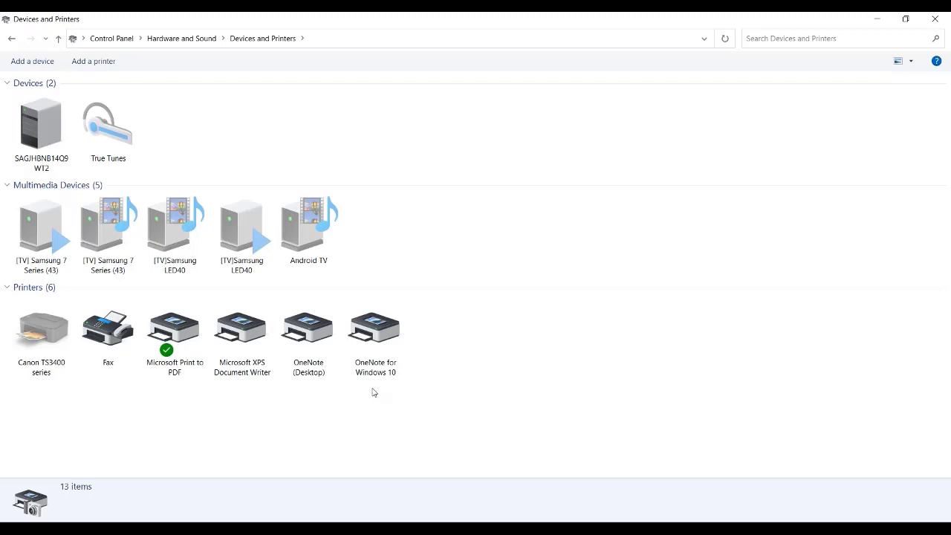
click(168, 343)
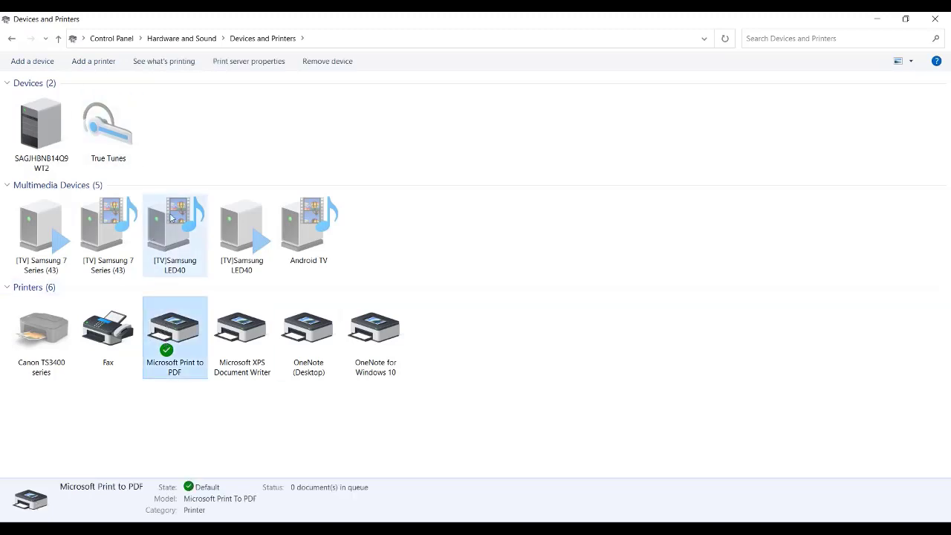
click(242, 61)
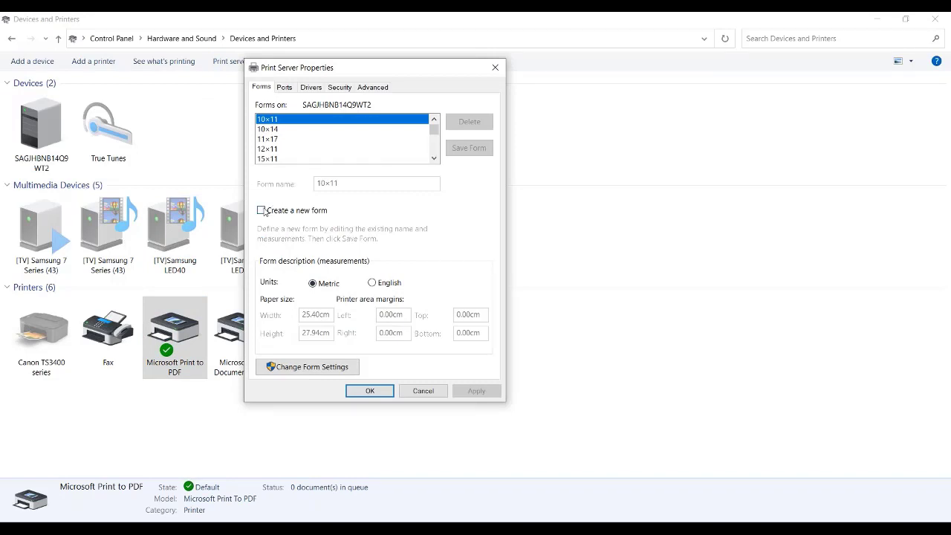
Examine the new-form options in the print server properties, comparing the form measurements in English and metric units, and close the dialog
click(262, 210)
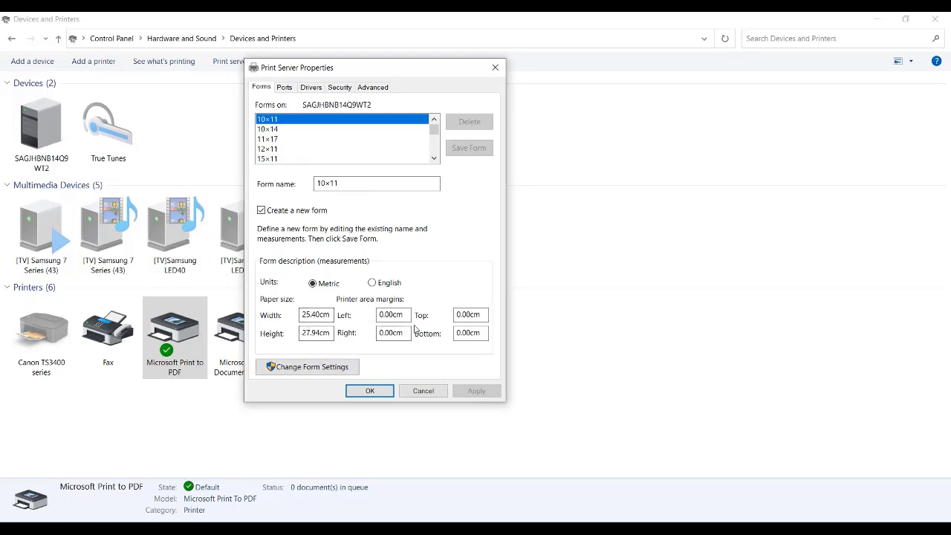
click(384, 288)
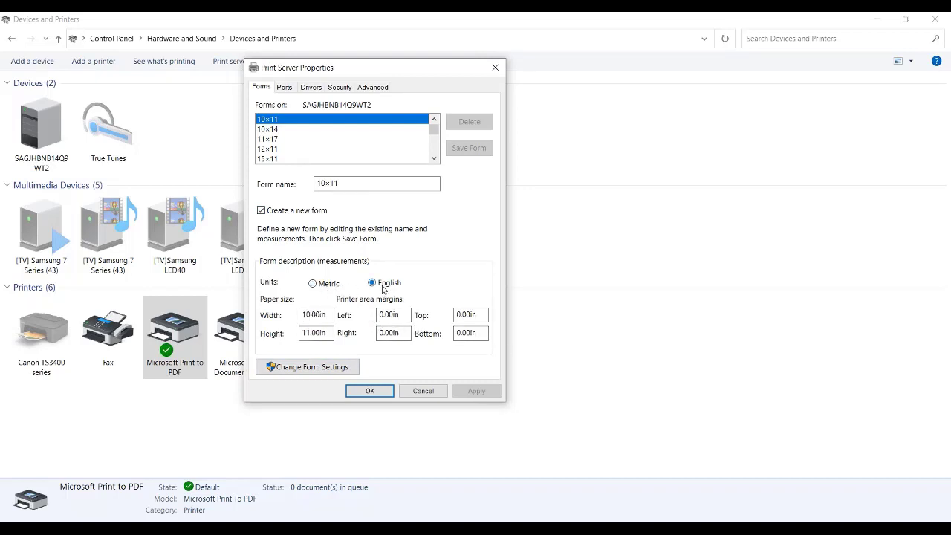
click(320, 283)
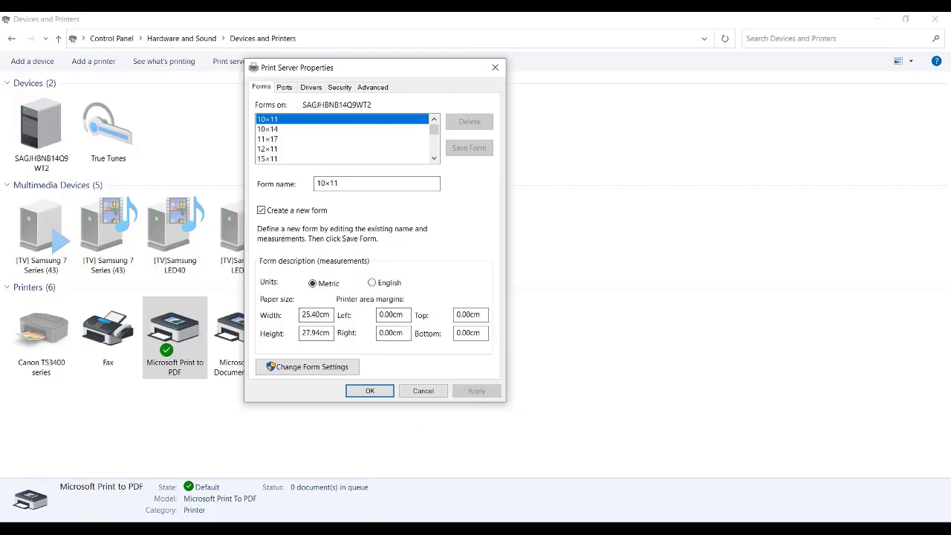
click(494, 70)
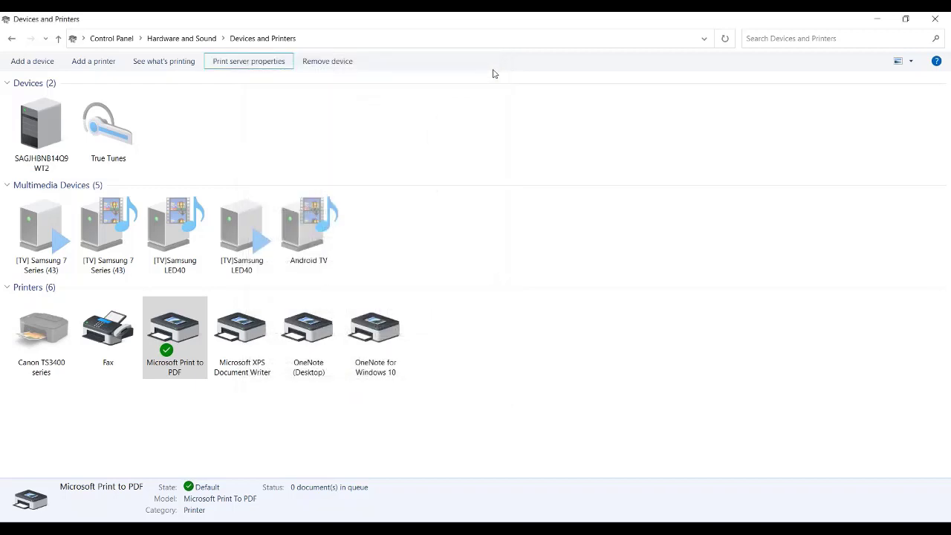
Inspect the Canon TS3400 series printer's general, hardware and web services properties, and close them without changes
right_click(156, 343)
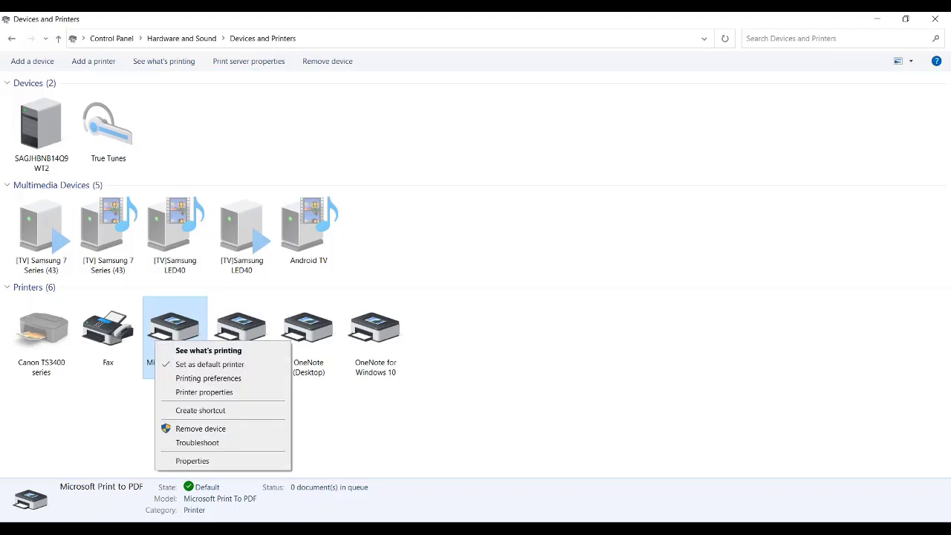
click(40, 340)
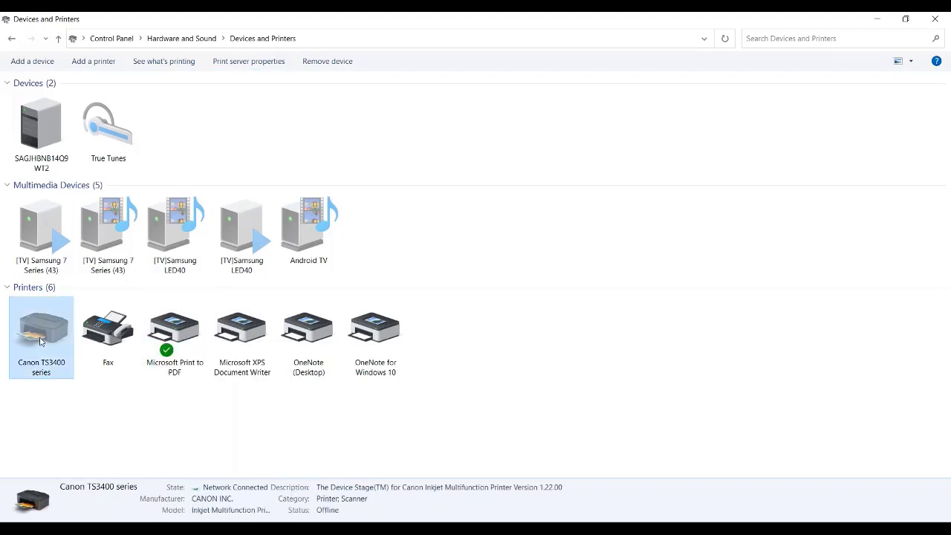
right_click(41, 340)
click(86, 491)
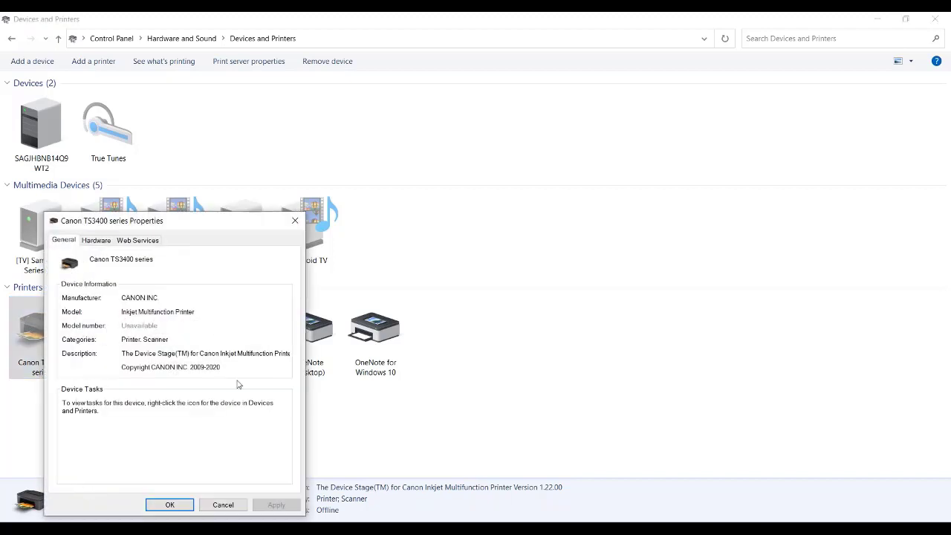
click(98, 240)
click(148, 243)
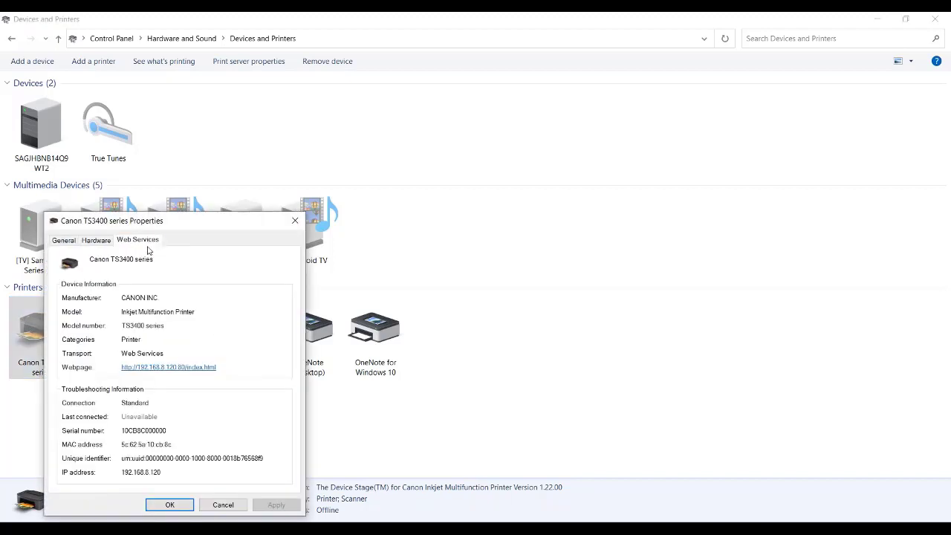
click(75, 245)
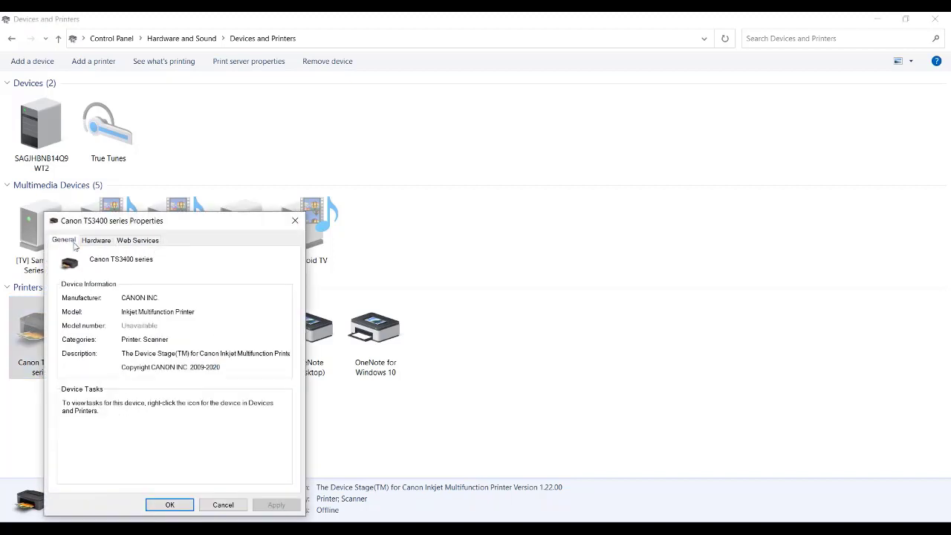
click(223, 505)
View the Canon TS3400 series quick setup printing preferences and close them
right_click(41, 329)
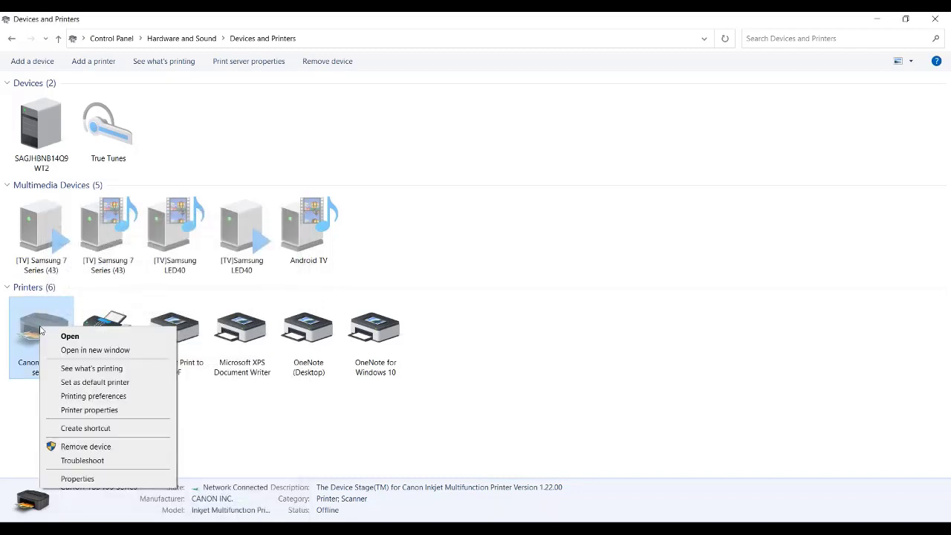
click(83, 397)
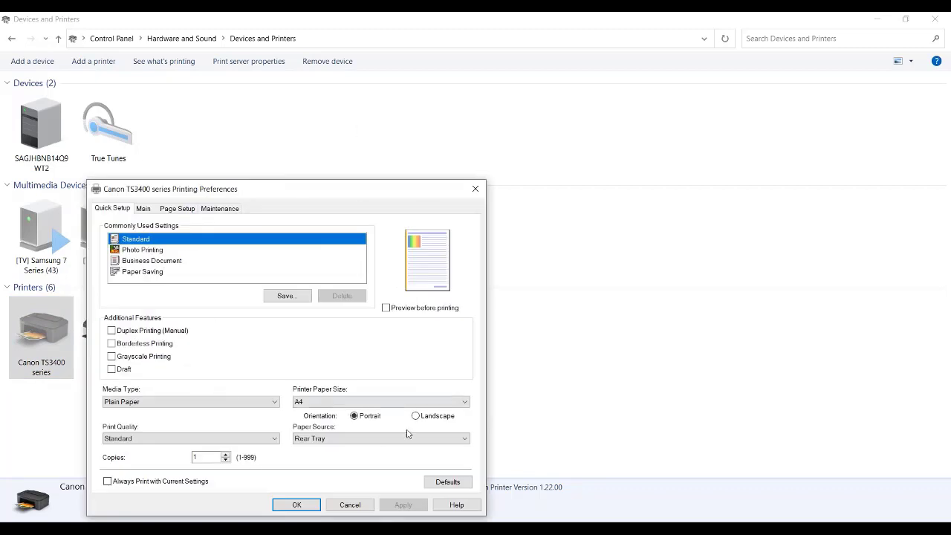
click(477, 188)
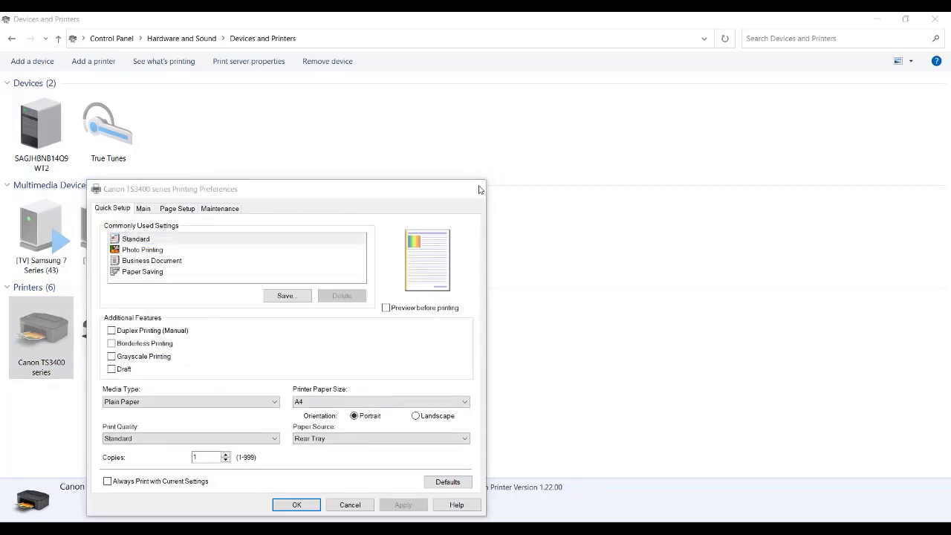
View the layout orientation in the Microsoft Print to PDF printing preferences and close them
click(190, 358)
right_click(189, 356)
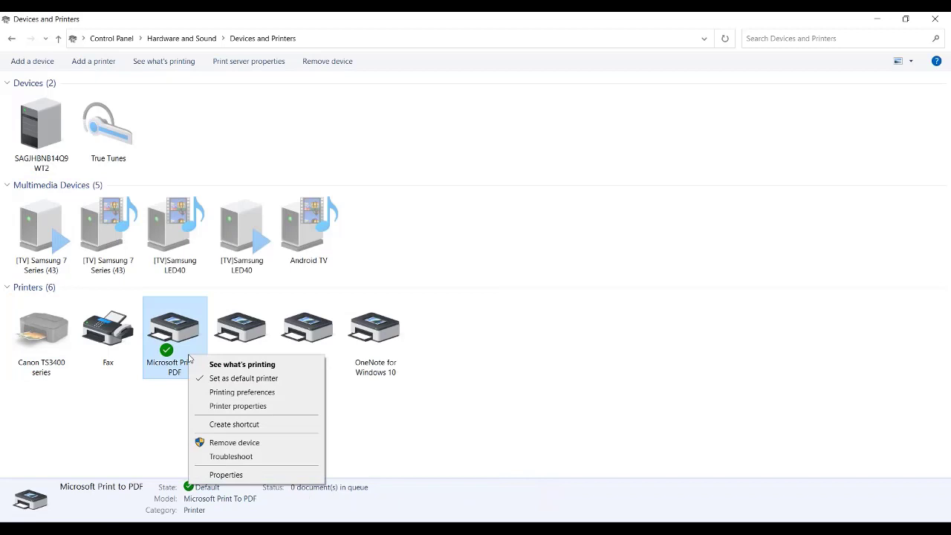
click(247, 393)
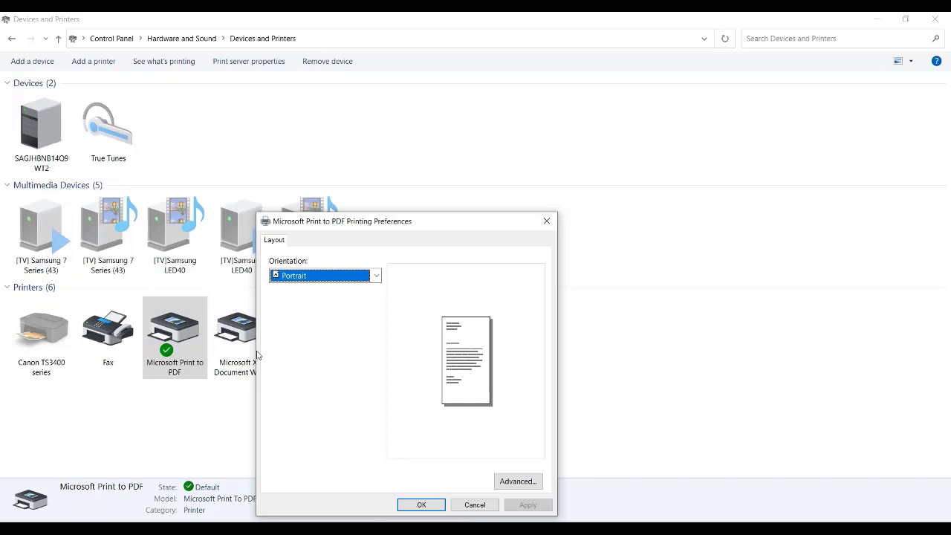
click(546, 221)
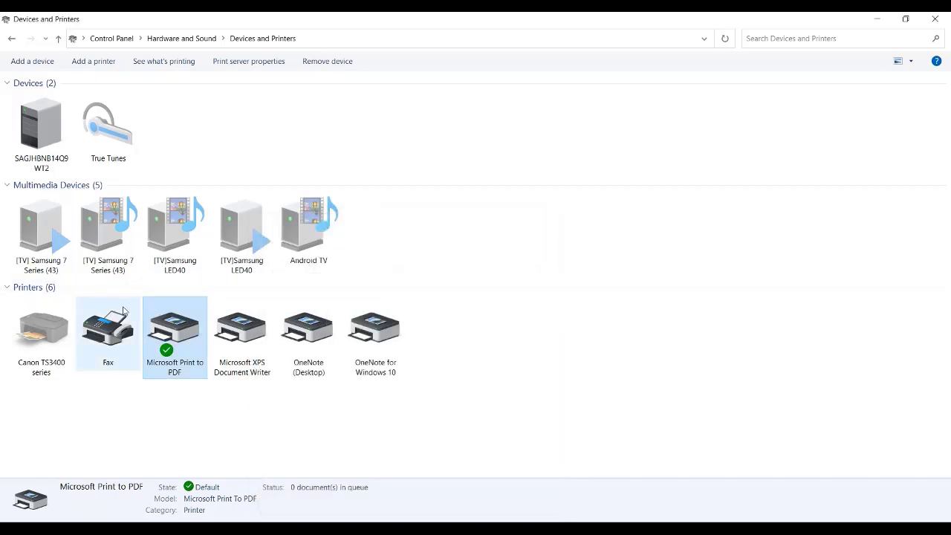
Reopen the Canon TS3400 series printing preferences and examine the available printer paper sizes without changing the selection
right_click(72, 327)
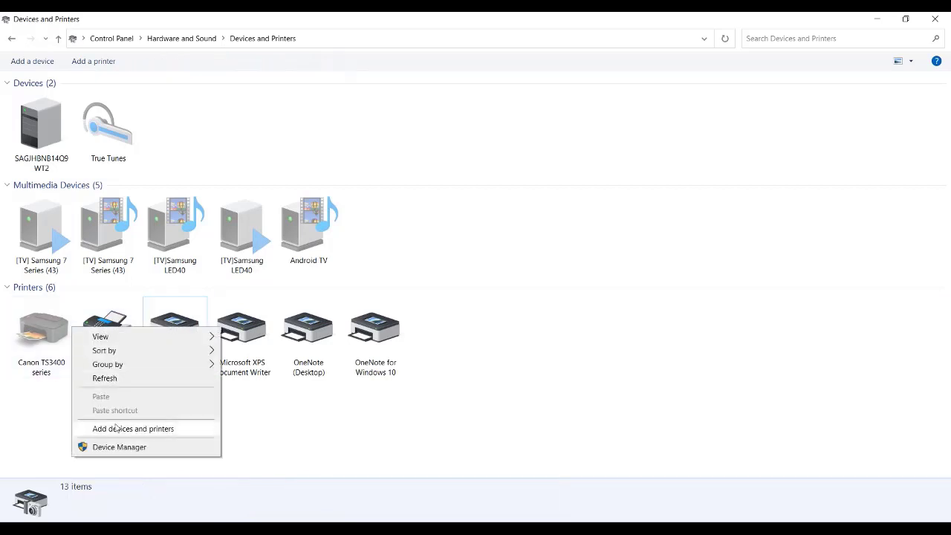
click(31, 357)
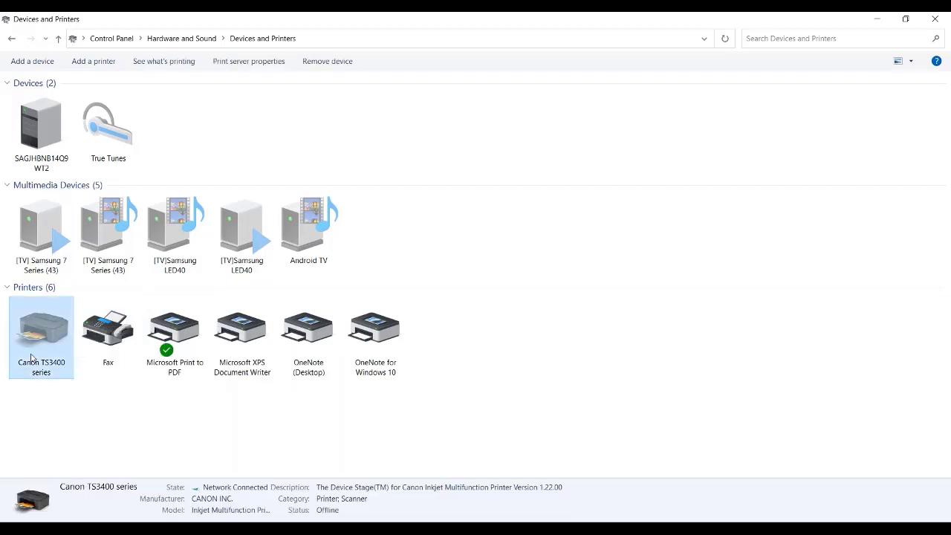
right_click(31, 357)
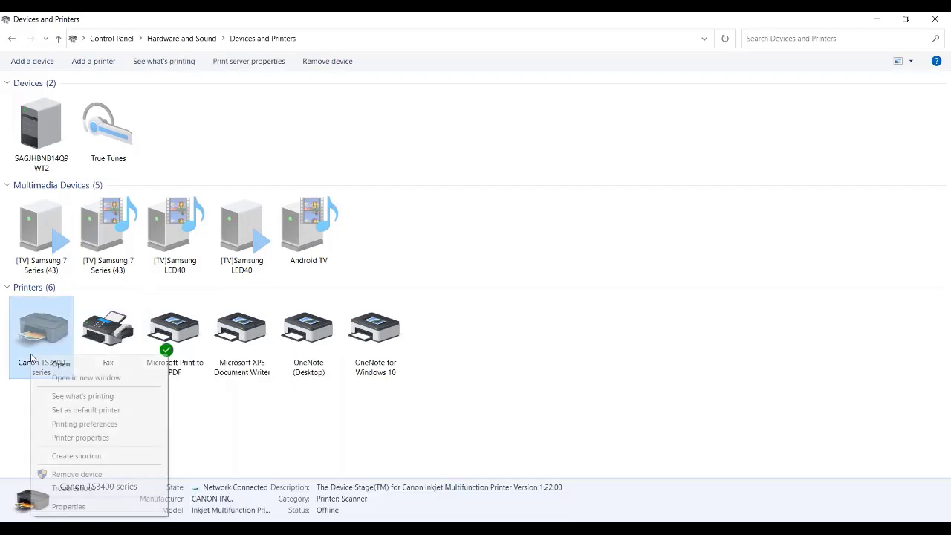
click(94, 426)
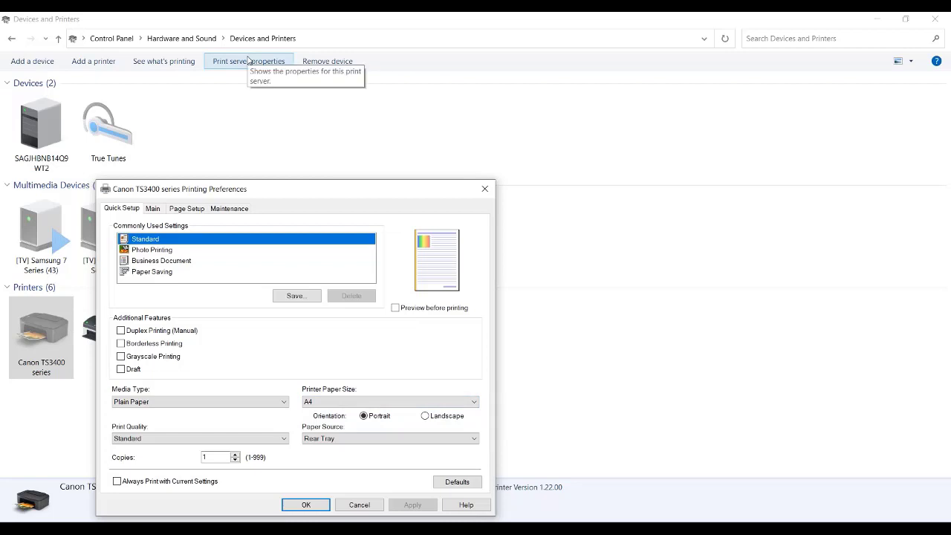
click(366, 401)
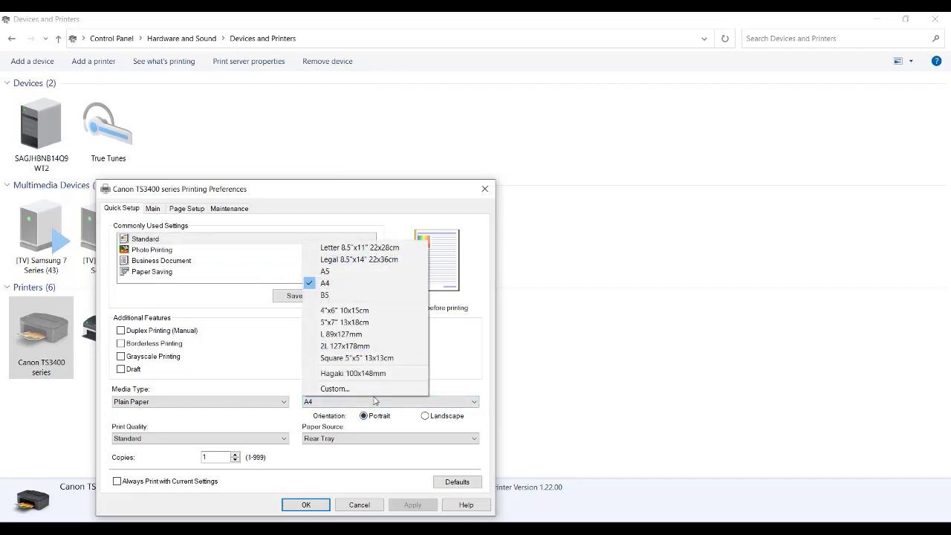
click(346, 466)
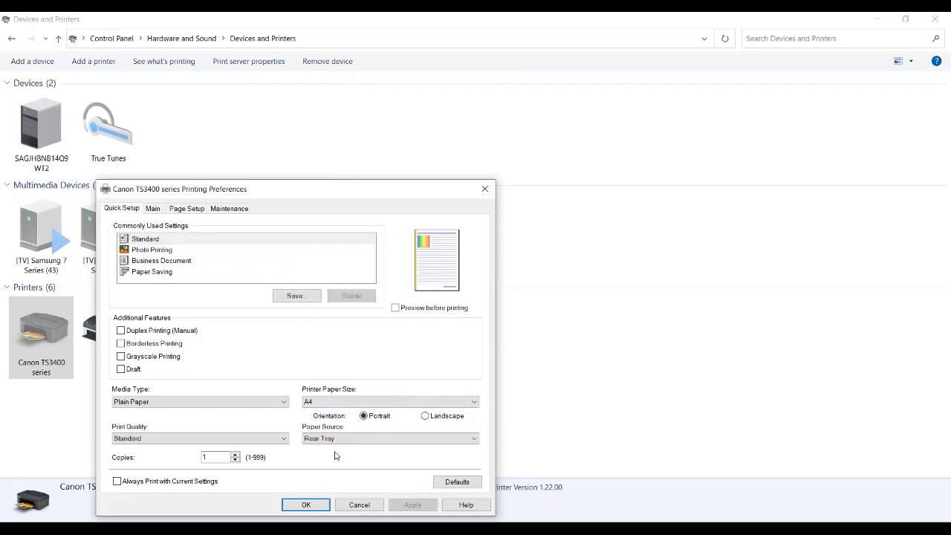
Review the Canon printer's main, page setup and maintenance preferences, including media type and page size, and close them
click(153, 210)
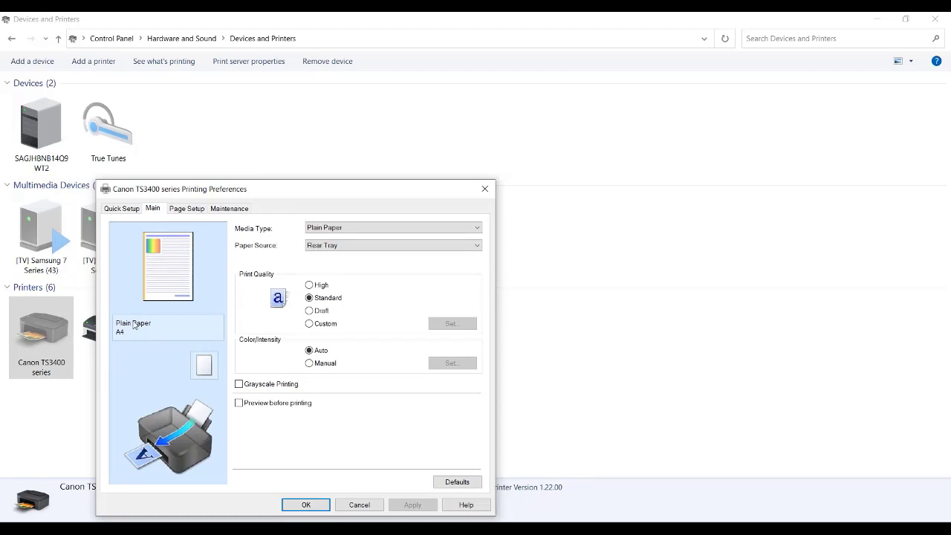
click(200, 211)
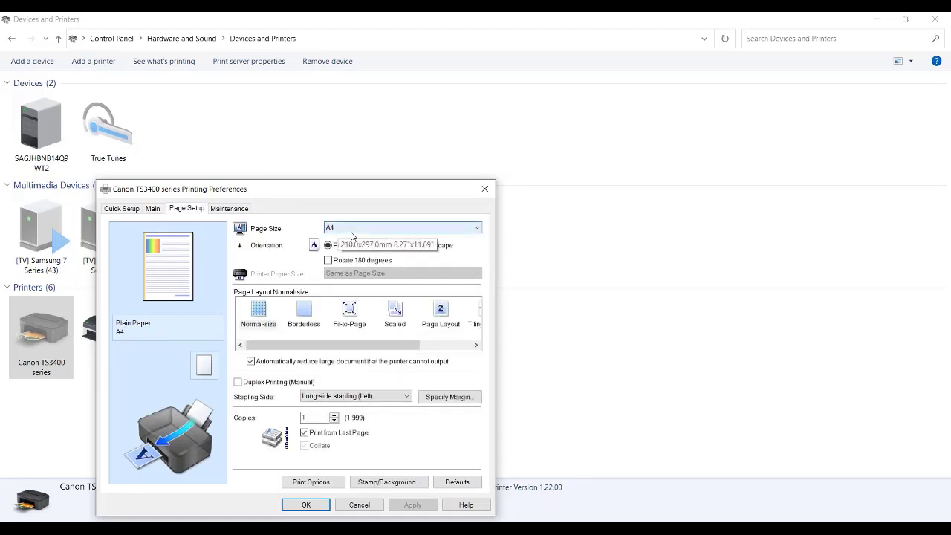
click(133, 215)
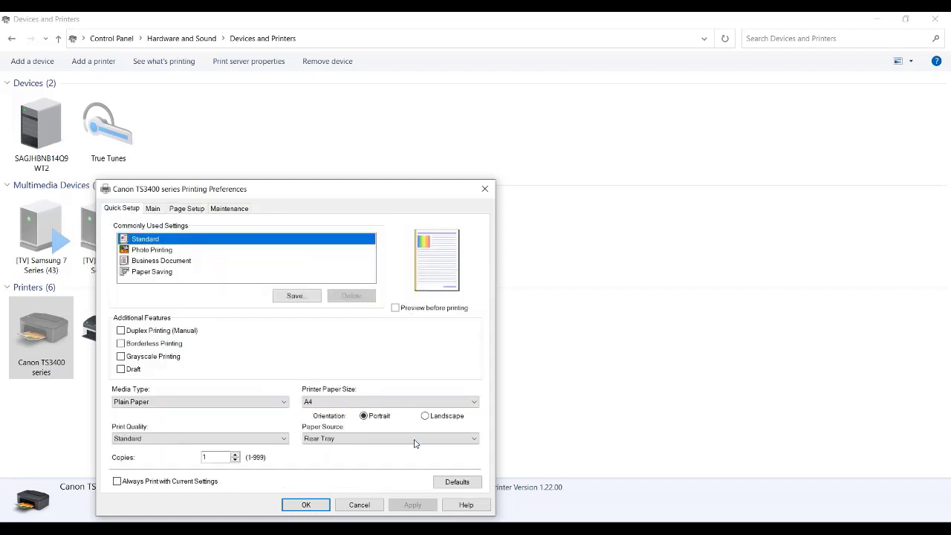
click(185, 212)
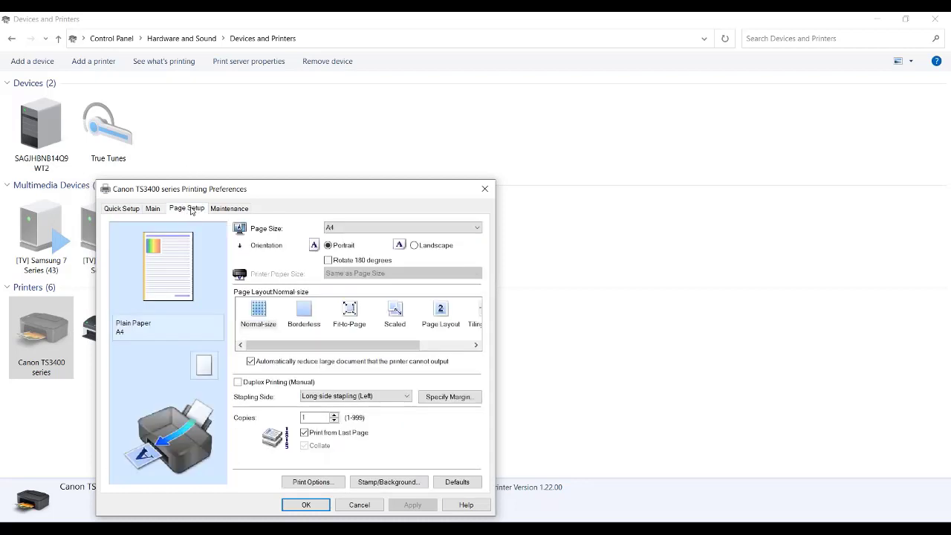
click(229, 211)
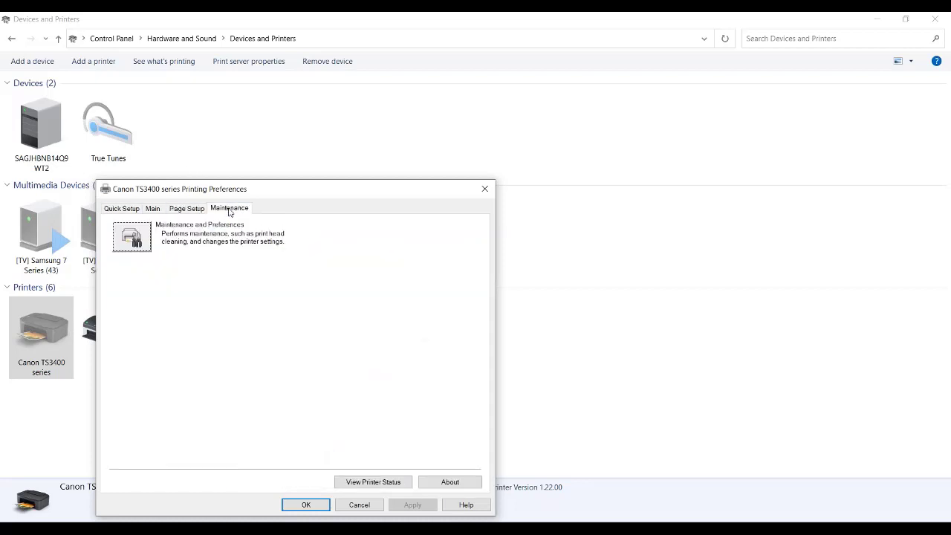
click(121, 210)
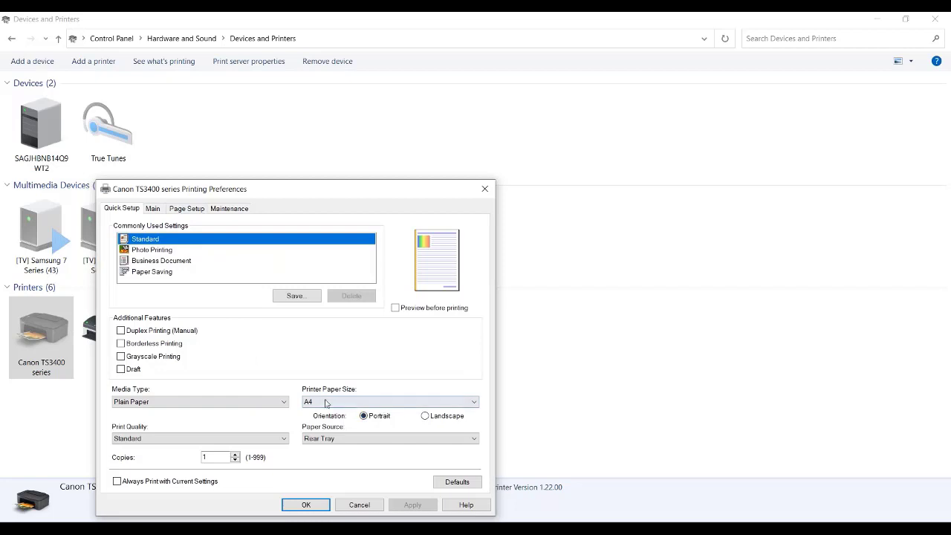
click(485, 189)
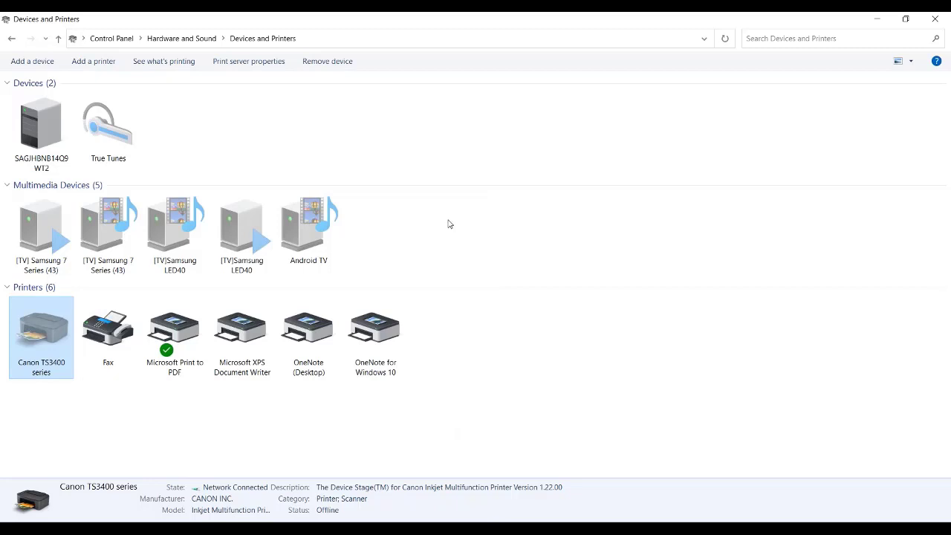
Switch to Sage 50c Pastel Partner to check the supplier Purchase Order's printer setup, and return to Devices and Printers
key(alt+Tab)
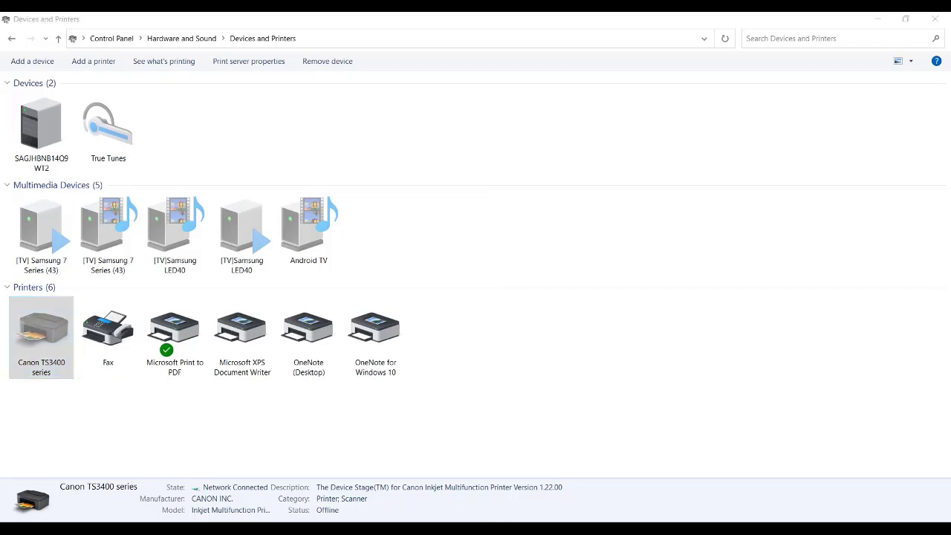
key(alt+Tab)
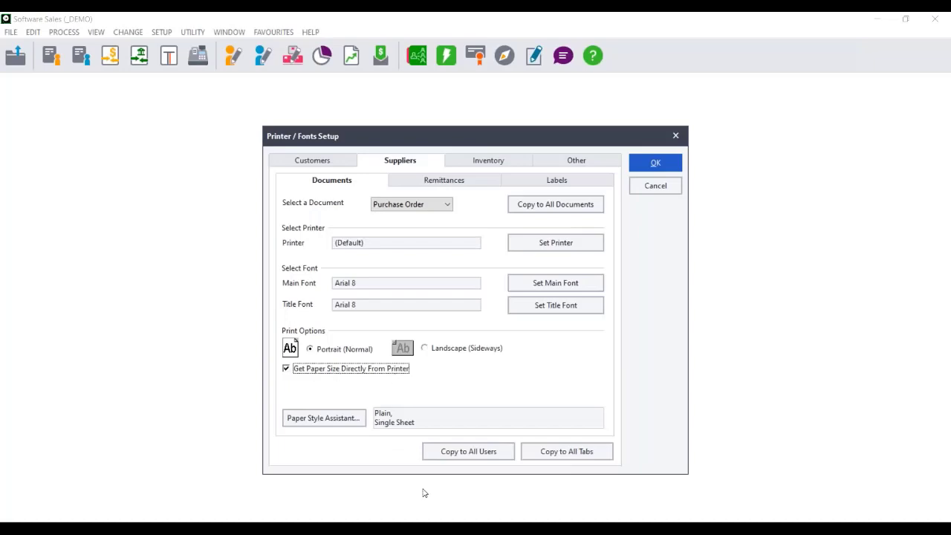
key(alt+Tab)
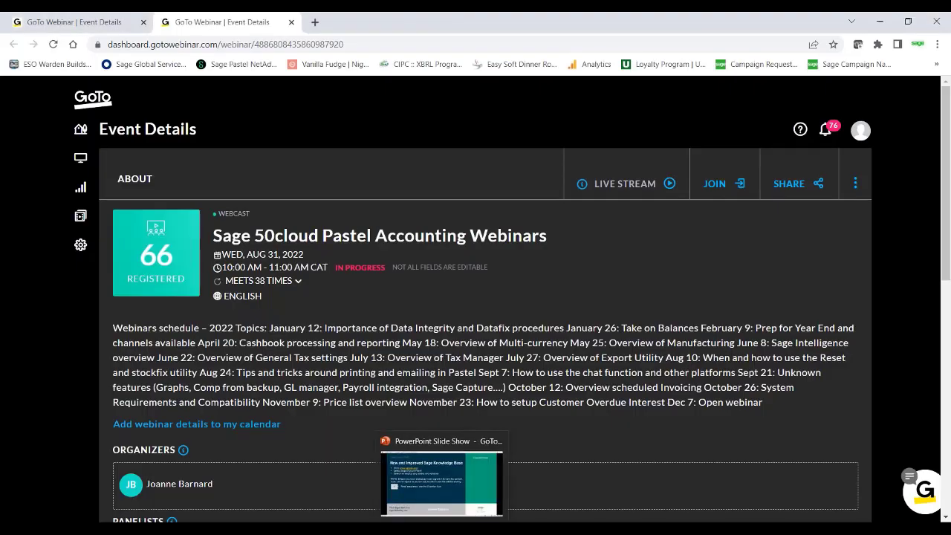
click(516, 483)
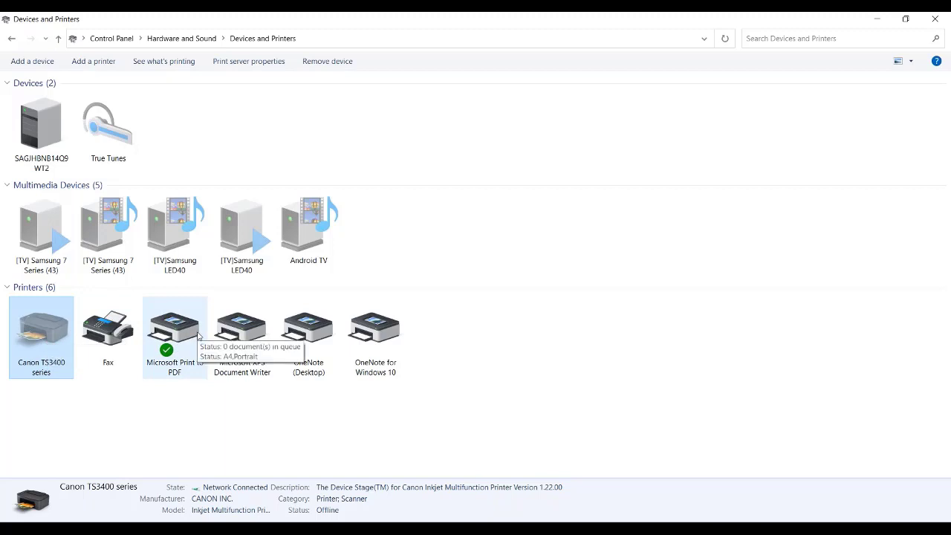
Open the advanced options of the Microsoft Print to PDF printing preferences to check its paper size
click(165, 343)
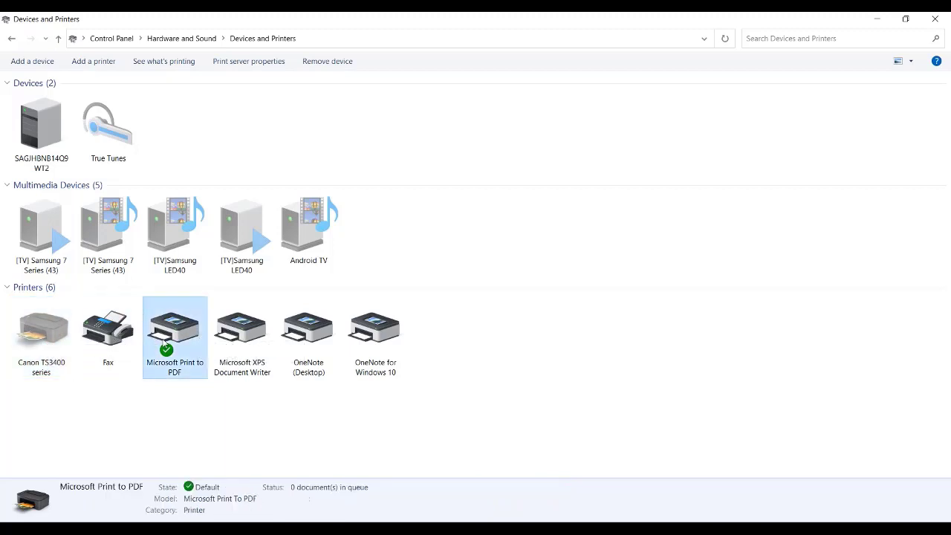
right_click(165, 343)
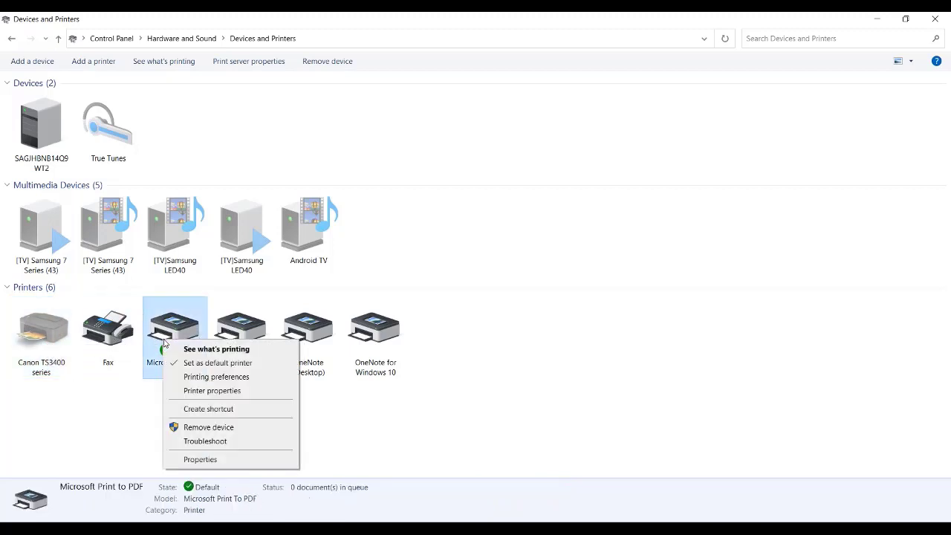
click(220, 379)
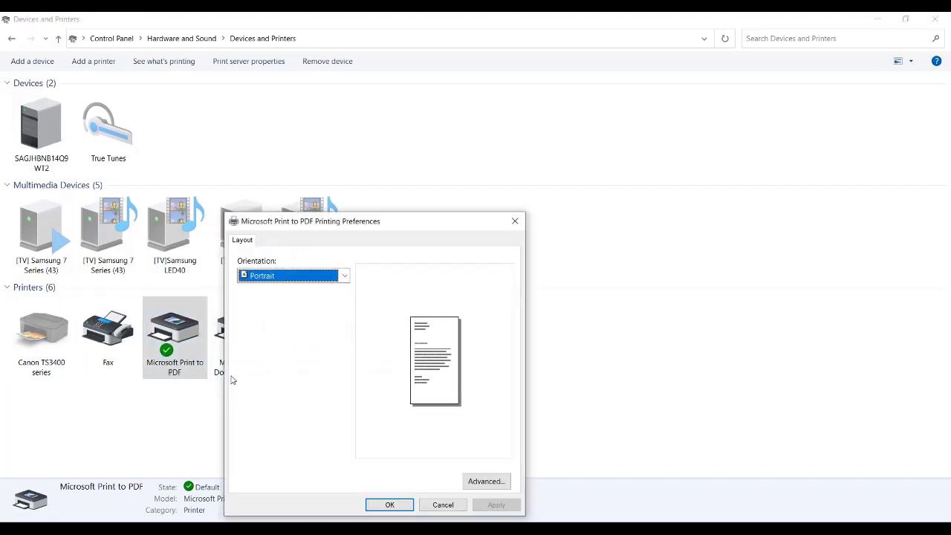
click(486, 481)
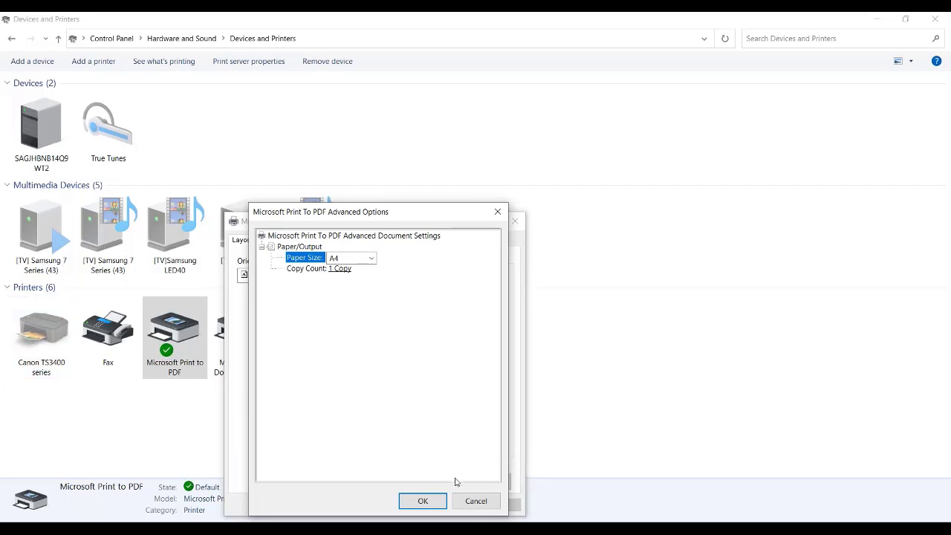
Close the Microsoft Print to PDF advanced options and printing preferences without making changes
click(483, 506)
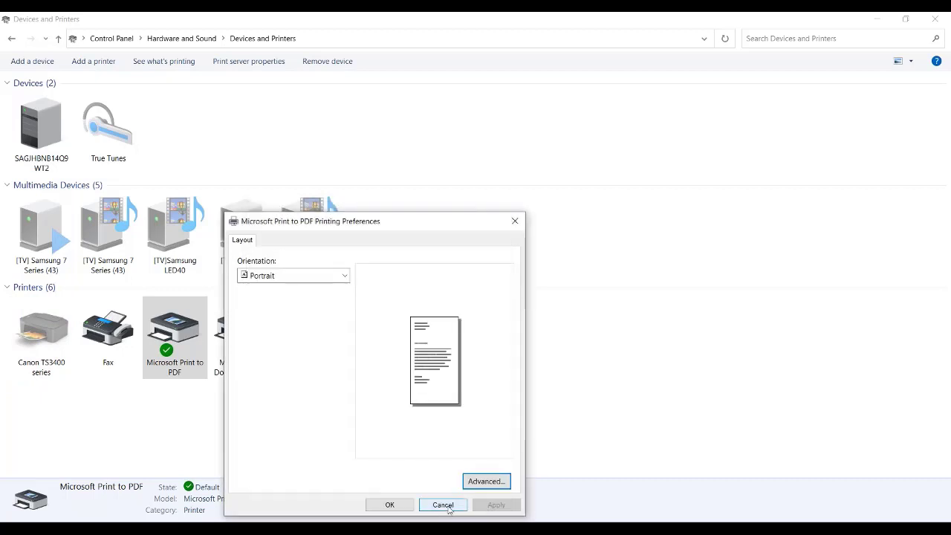
click(444, 506)
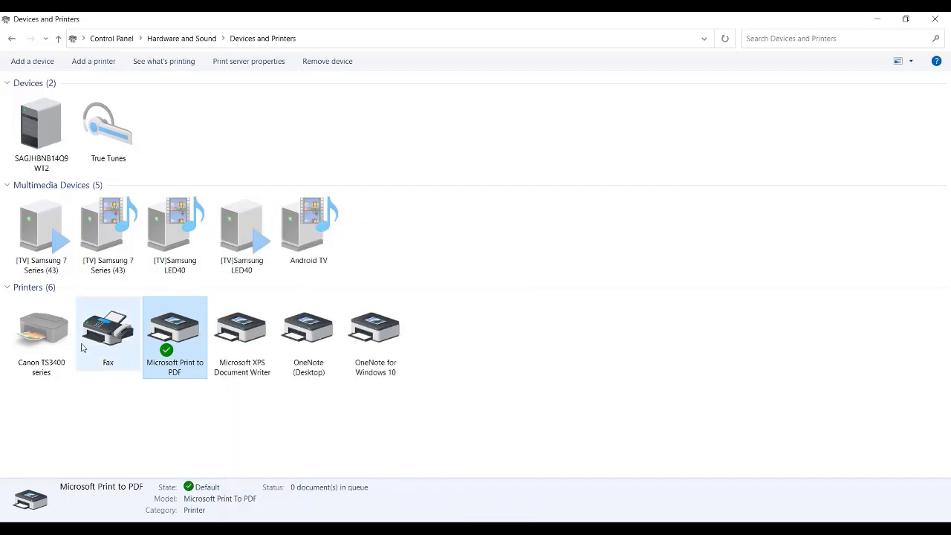
mouse_move(58, 341)
Switch to Sage 50c Pastel Partner and close the Printer / Fonts Setup without saving changes
click(453, 518)
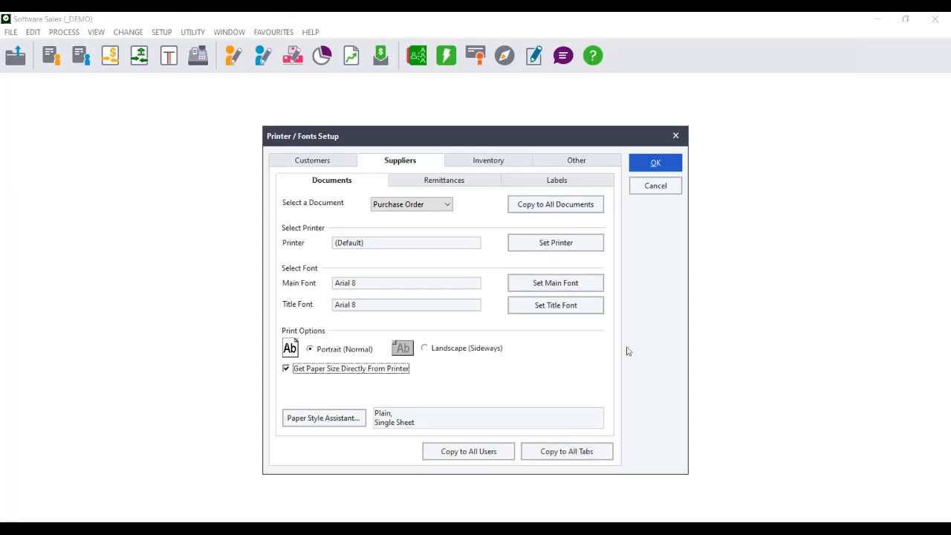
click(659, 190)
click(482, 315)
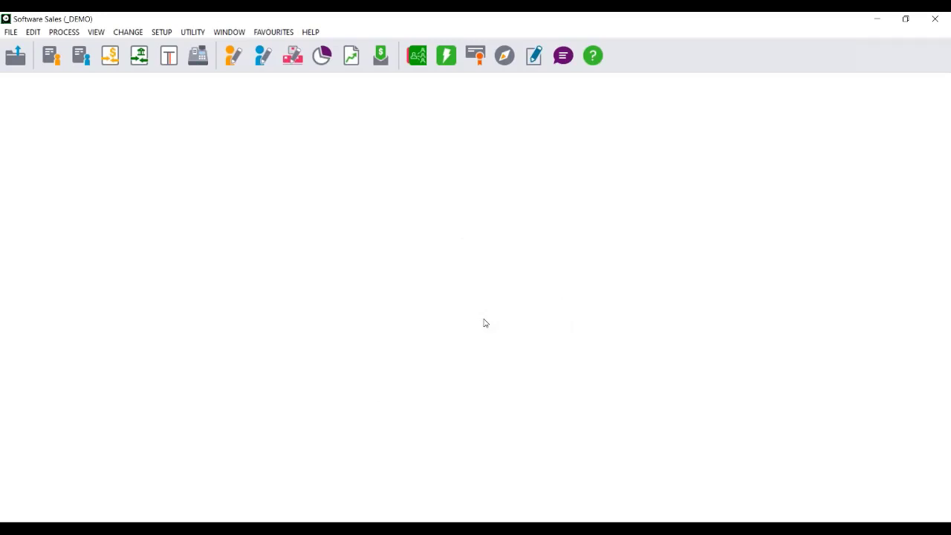
Open the Albott Limited customer account for editing and show its processing settings
click(34, 33)
mouse_move(57, 67)
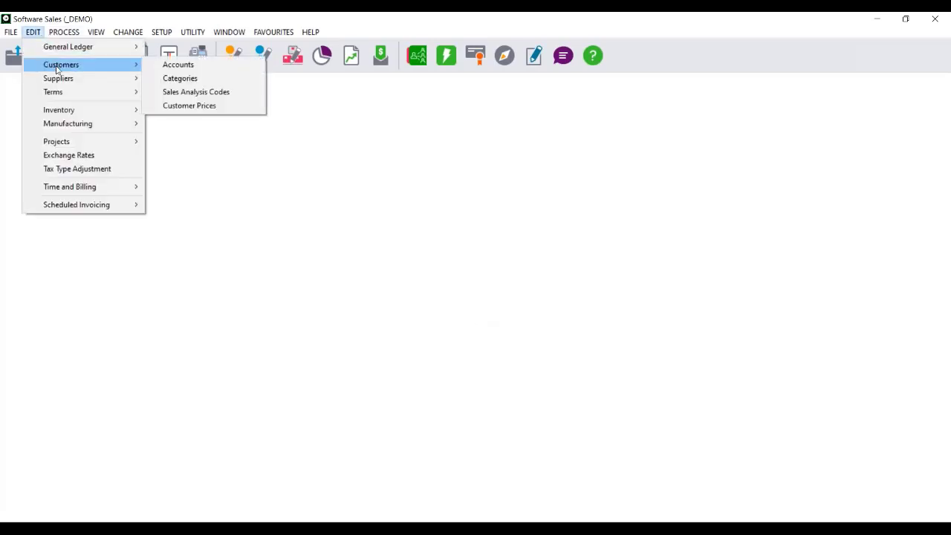
click(198, 67)
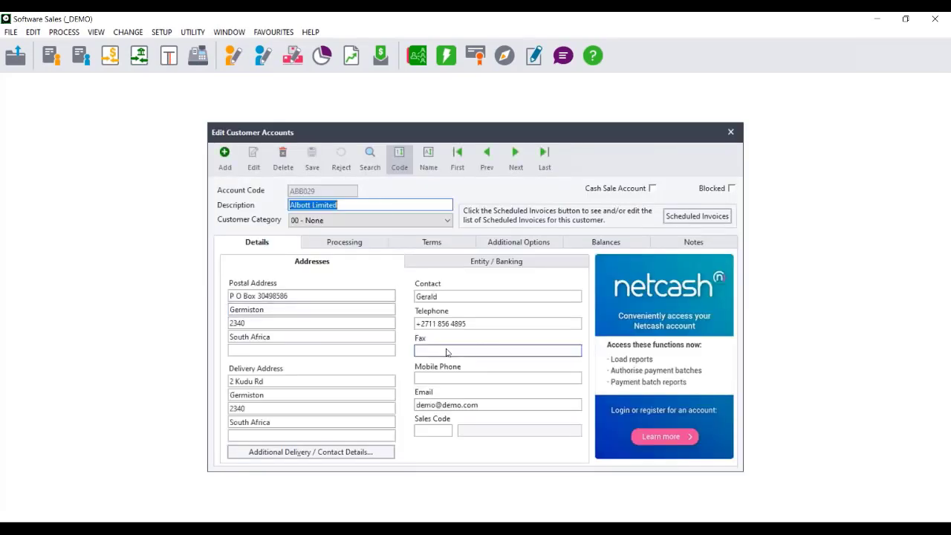
click(347, 249)
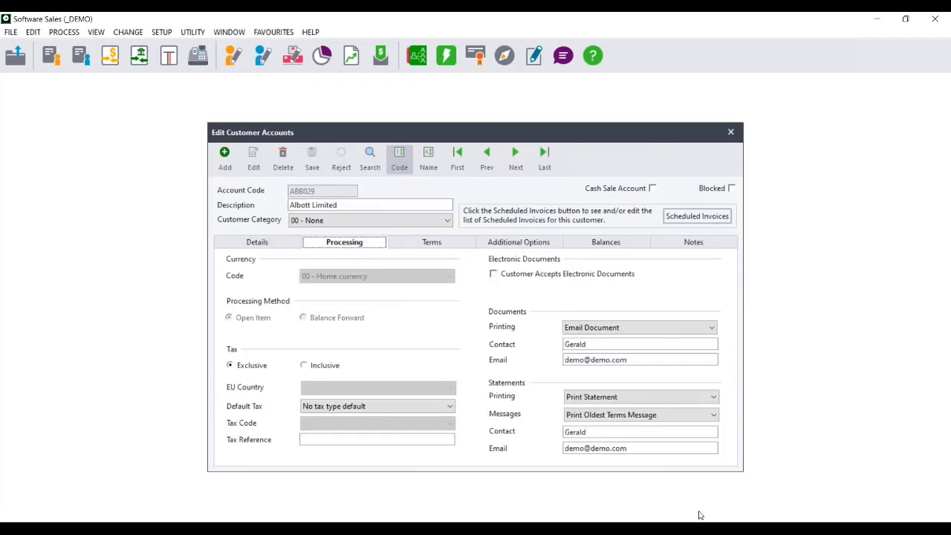
Try Print and Email Document for the customer's document printing, and return it to Email Document
click(614, 327)
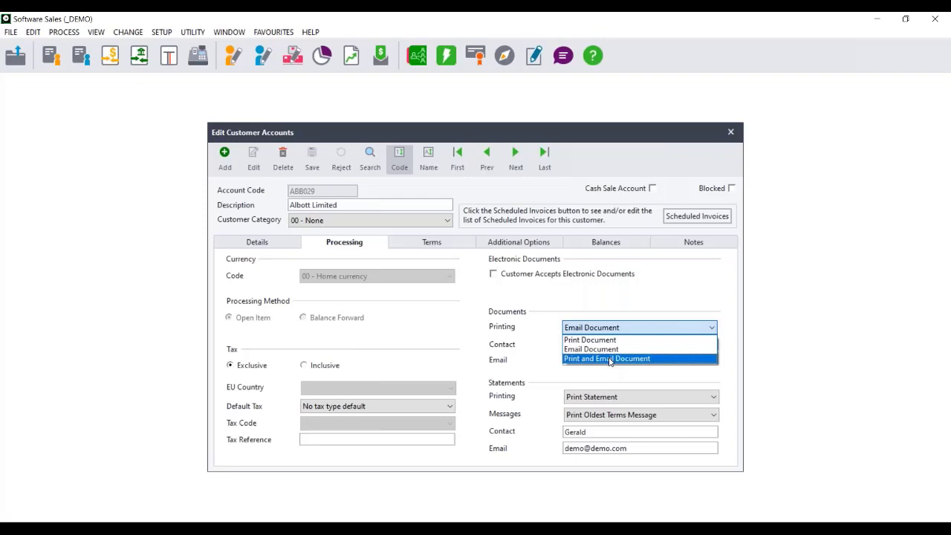
click(610, 359)
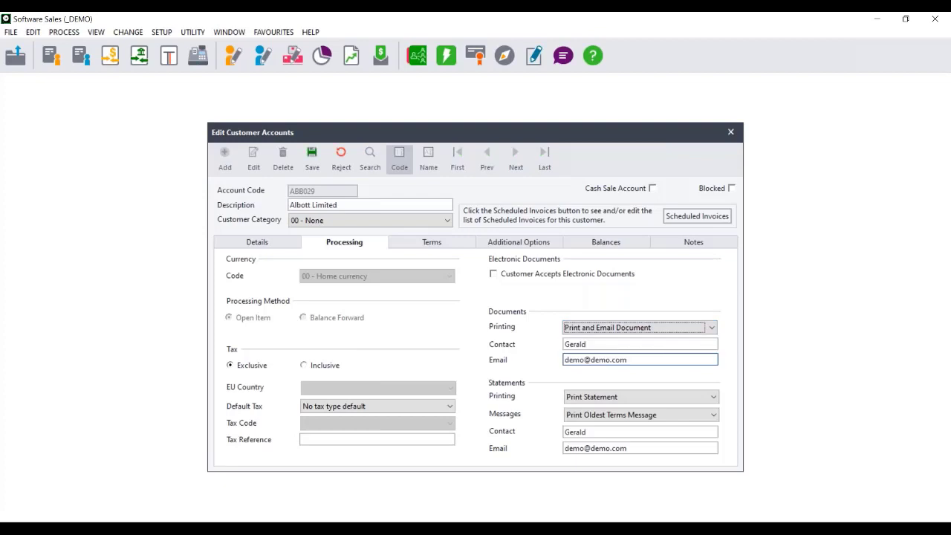
click(602, 327)
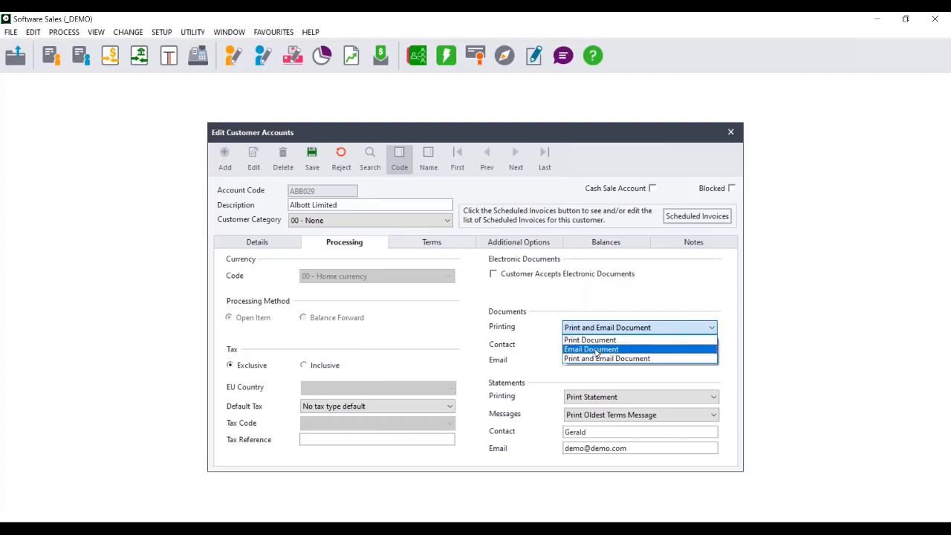
click(596, 348)
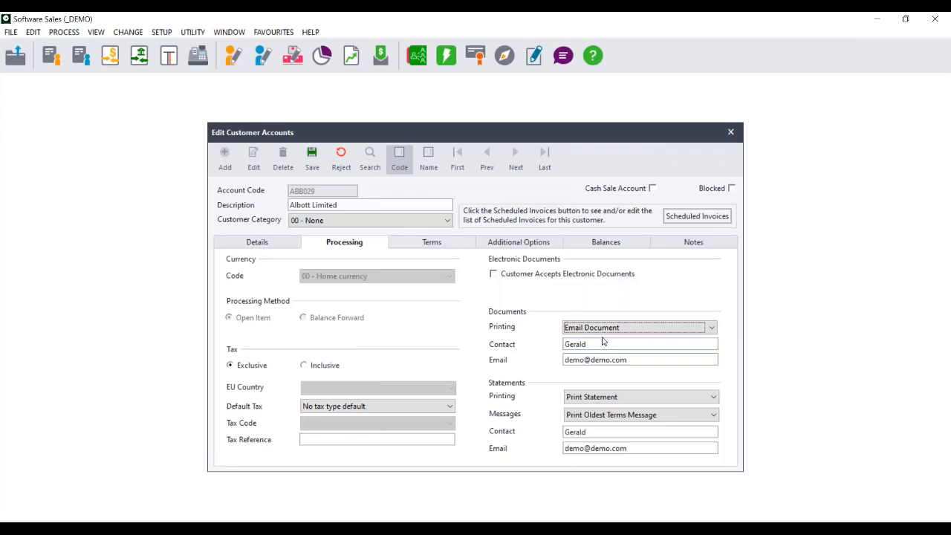
Set the customer's printing to Print and Email Document for documents and Print and Email Statement for statements, and save the account
click(599, 331)
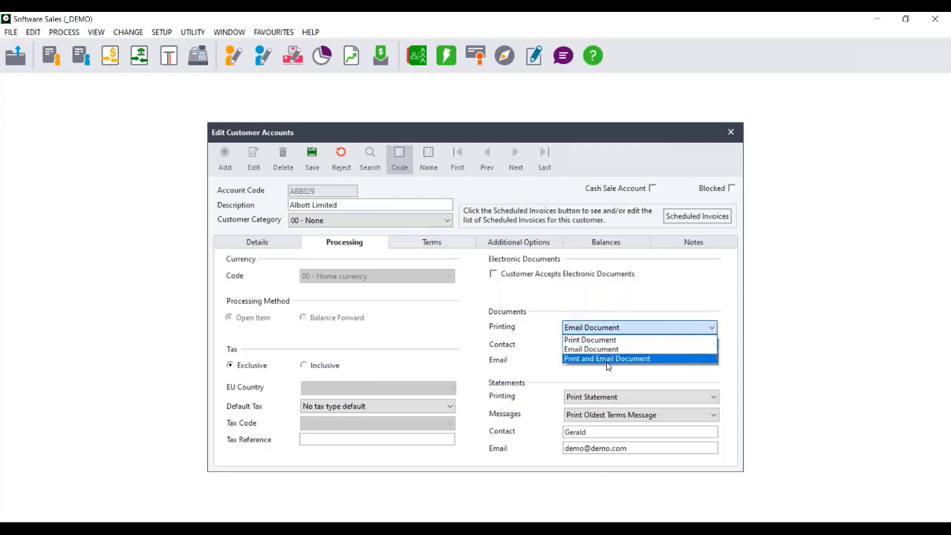
click(607, 359)
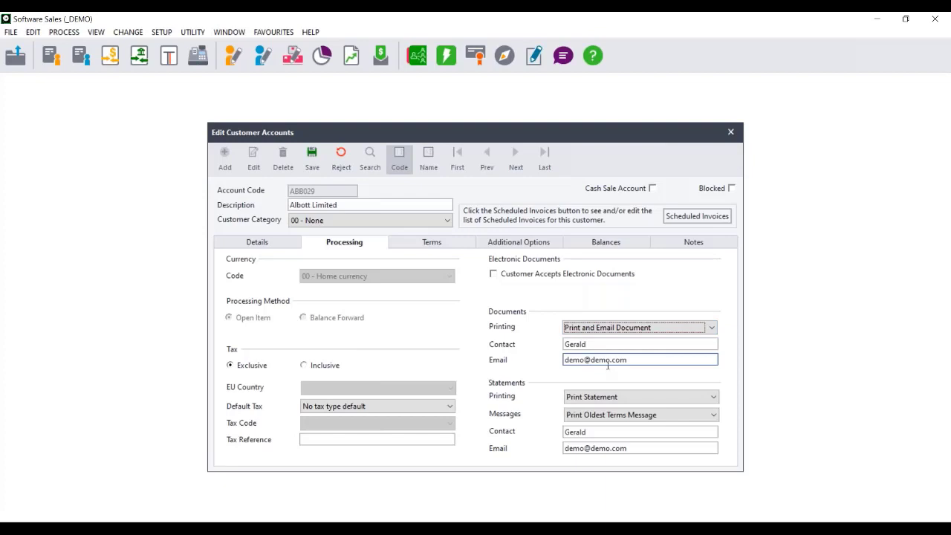
click(609, 397)
click(610, 430)
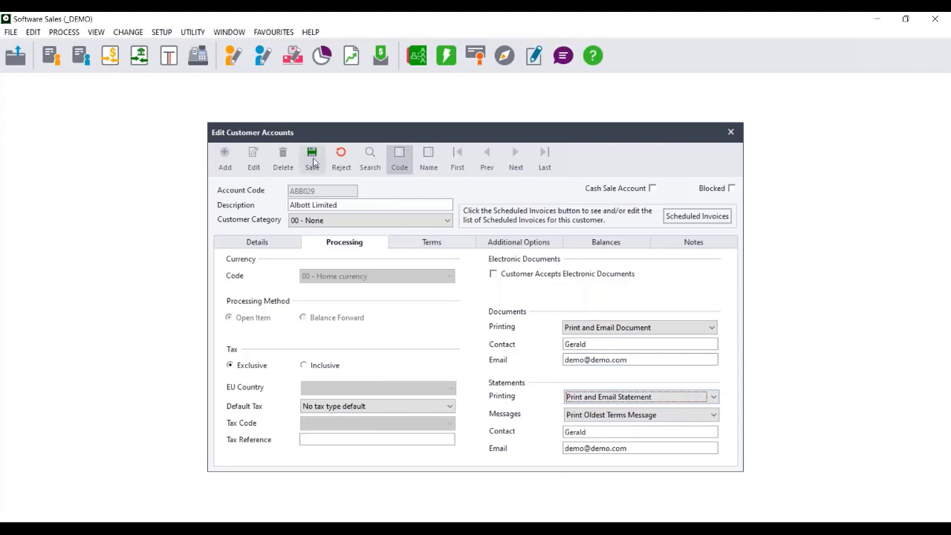
click(317, 169)
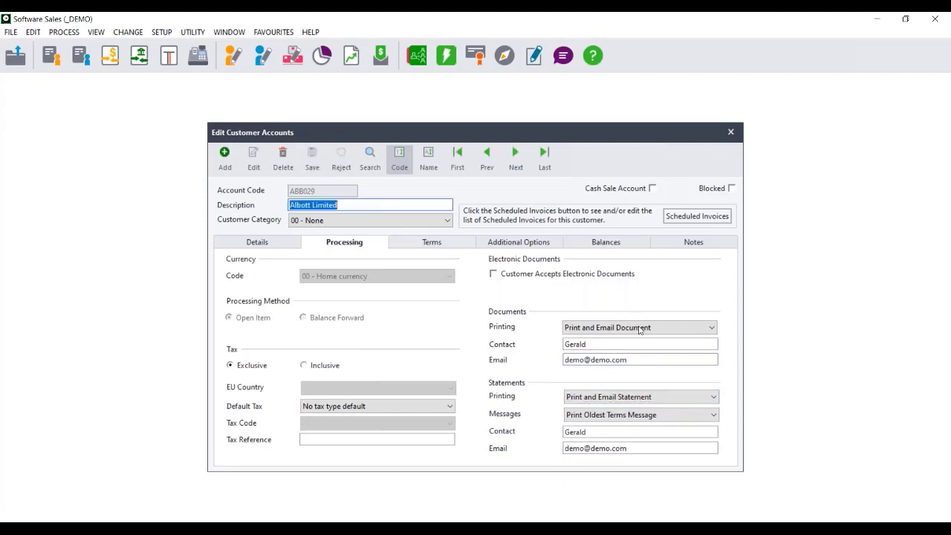
click(728, 130)
Open Albott Limited's first listed tax invoice and finish the document to bring up its print and email options
click(52, 56)
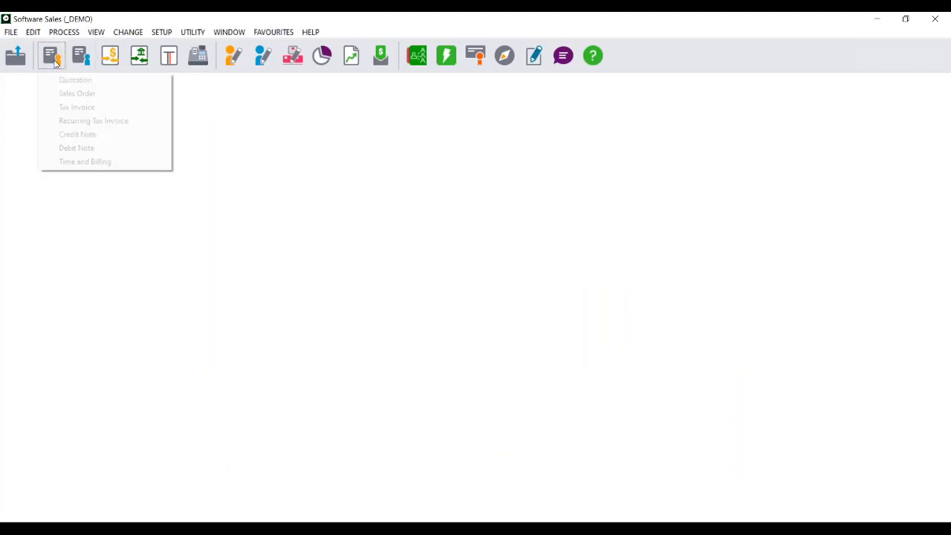
click(76, 107)
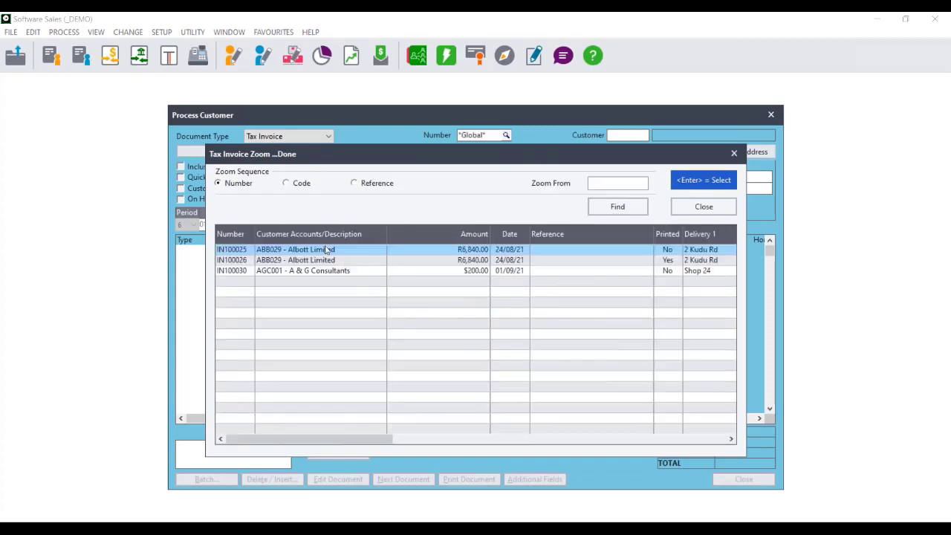
double_click(326, 247)
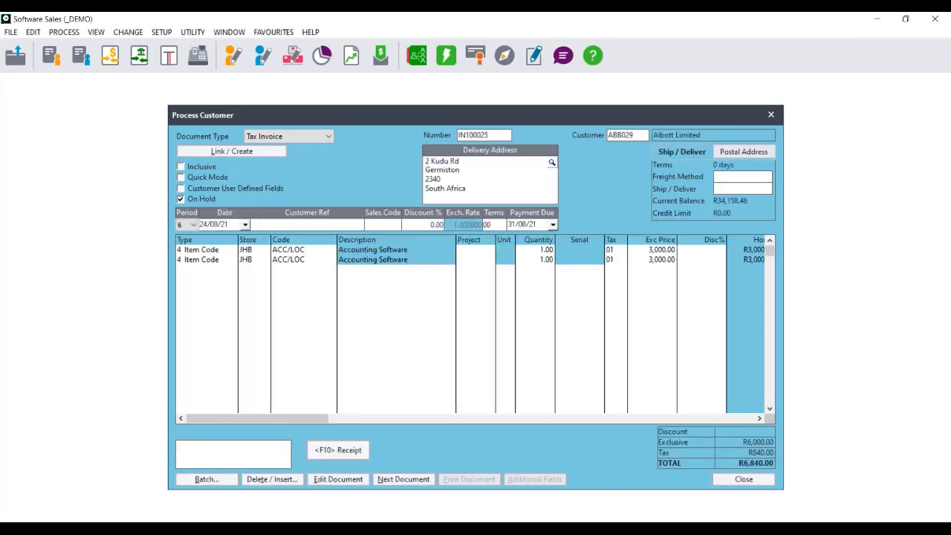
click(403, 480)
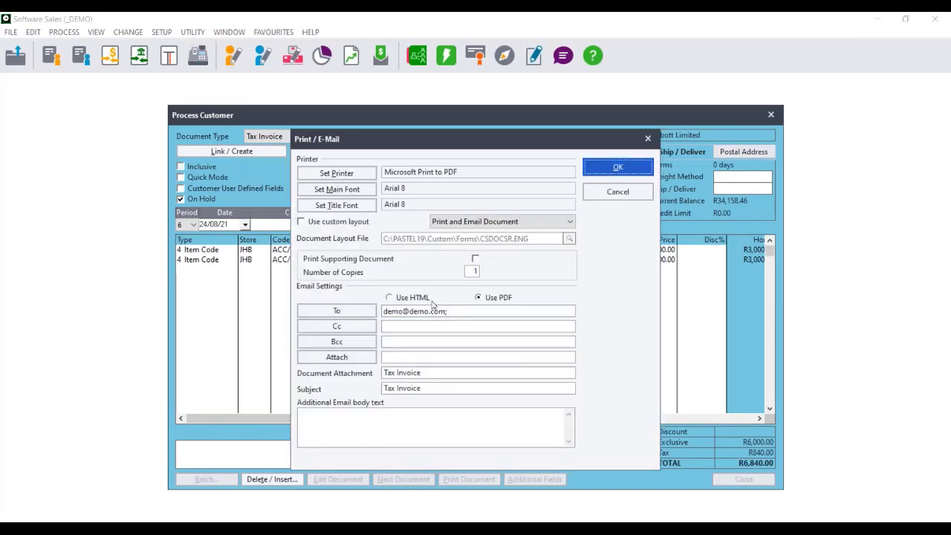
Compare the Print Document and Email Document output settings for the tax invoice, and cancel out of printing
click(567, 222)
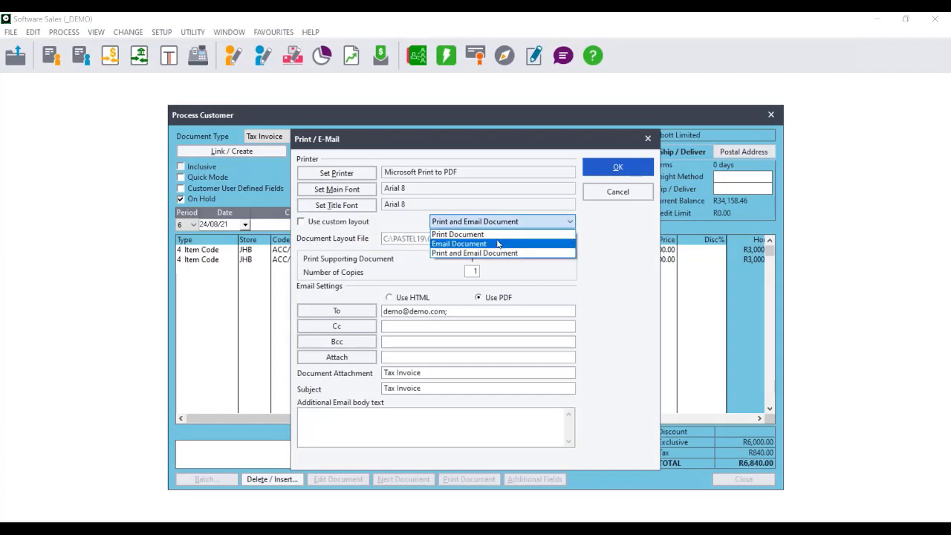
click(496, 235)
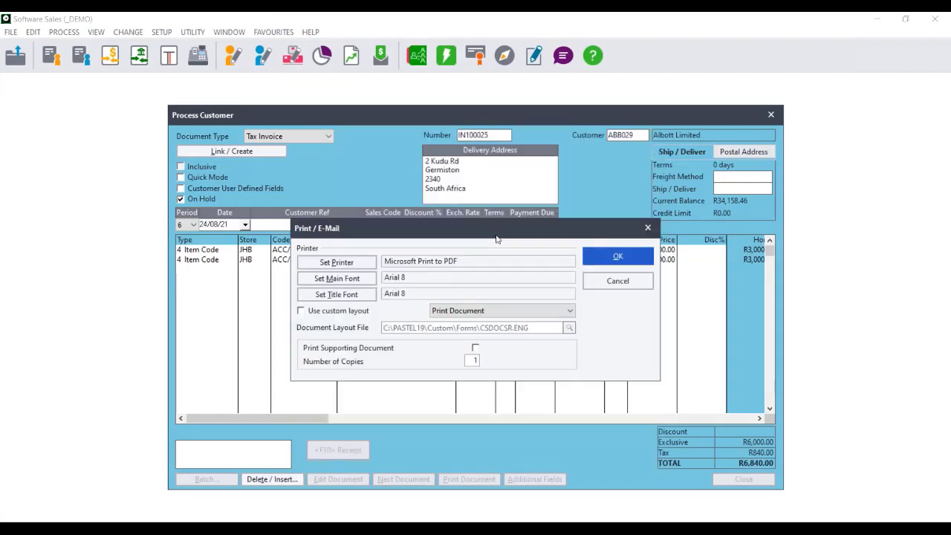
click(519, 309)
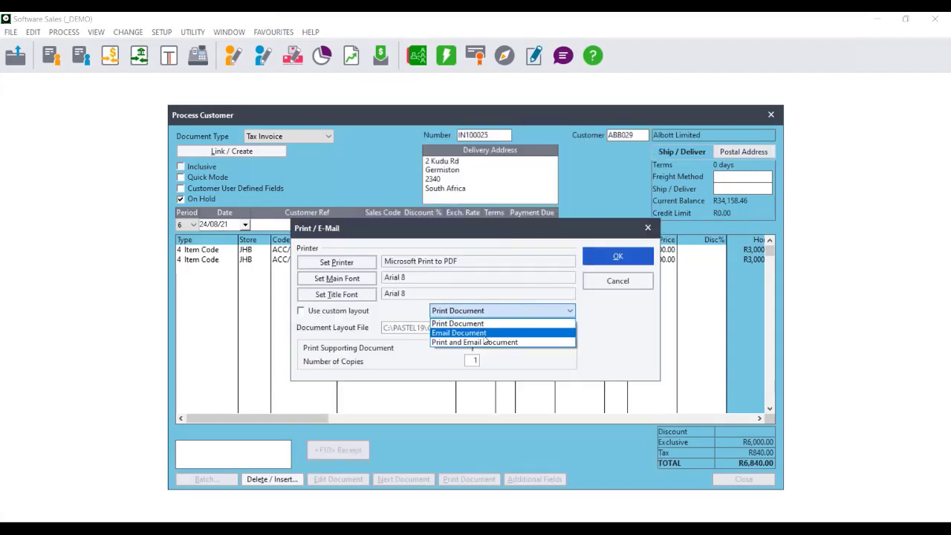
click(516, 331)
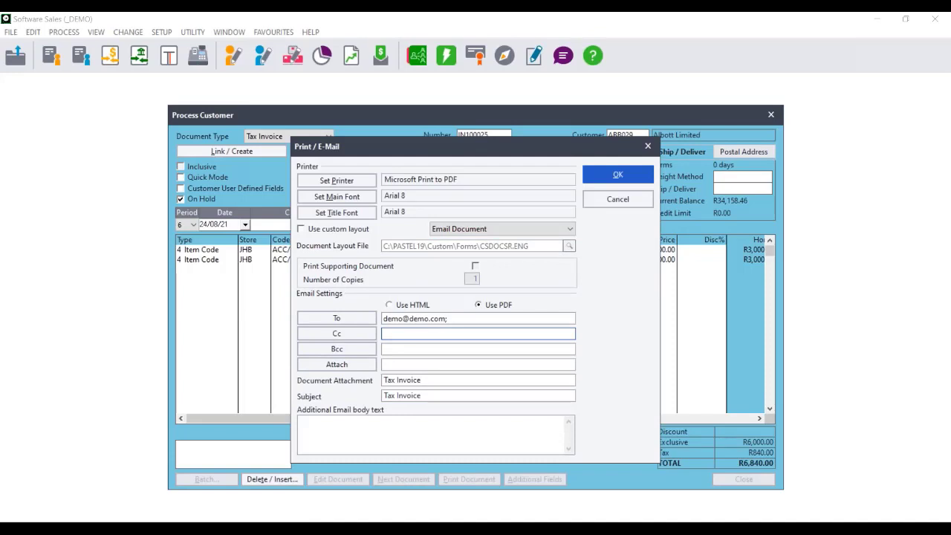
click(487, 231)
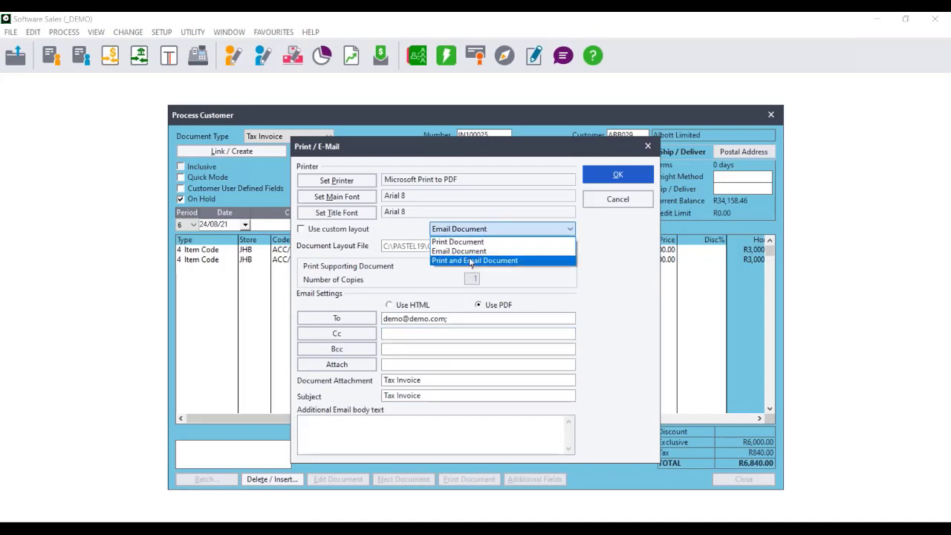
click(465, 243)
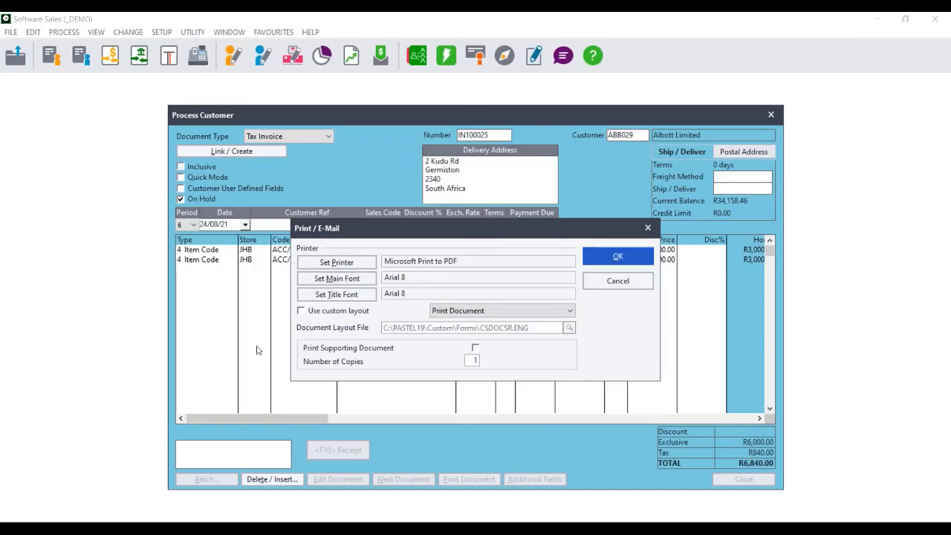
click(636, 287)
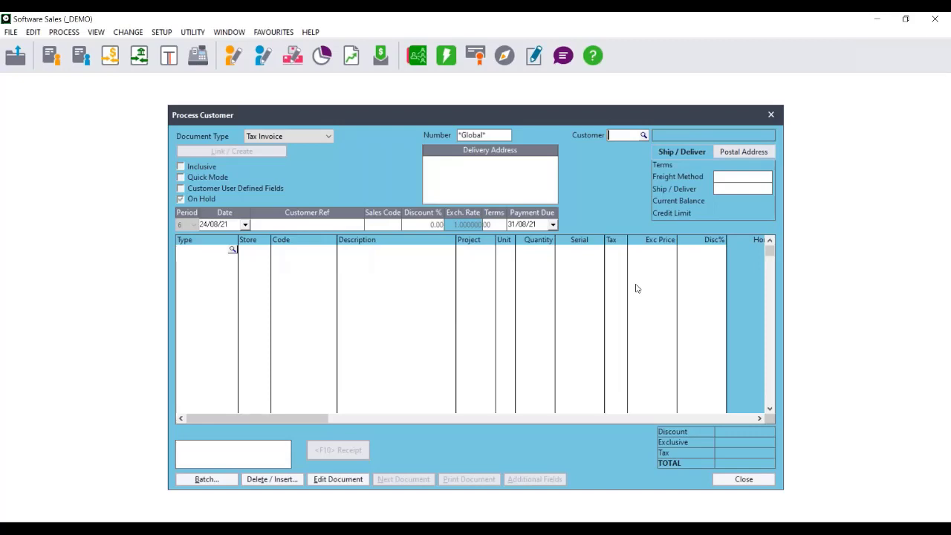
Close customer document processing and open the Forms Designer
drag(494, 119, 380, 110)
click(664, 109)
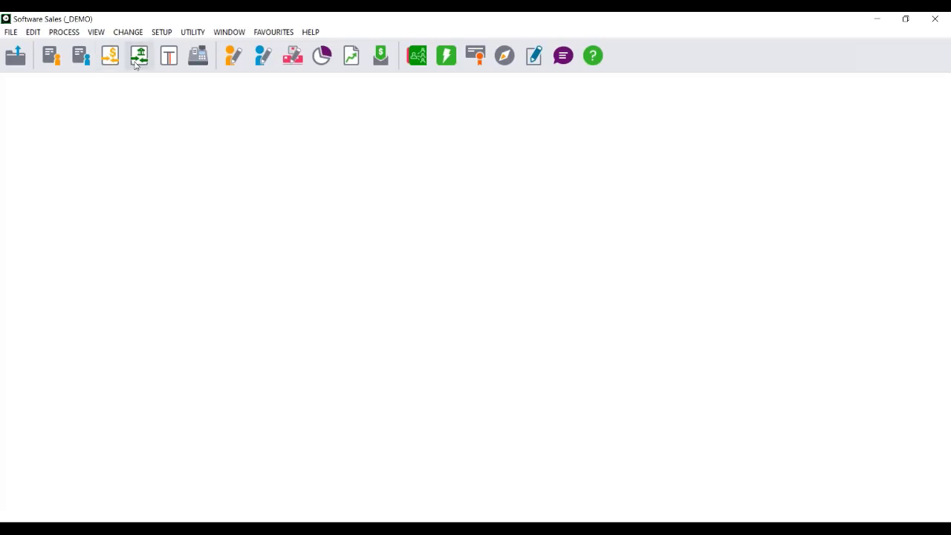
click(165, 34)
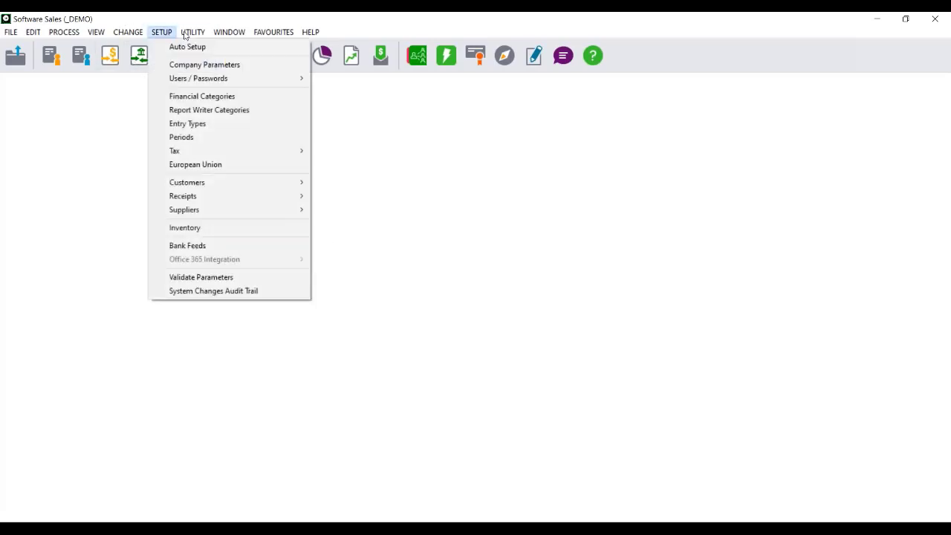
mouse_move(189, 35)
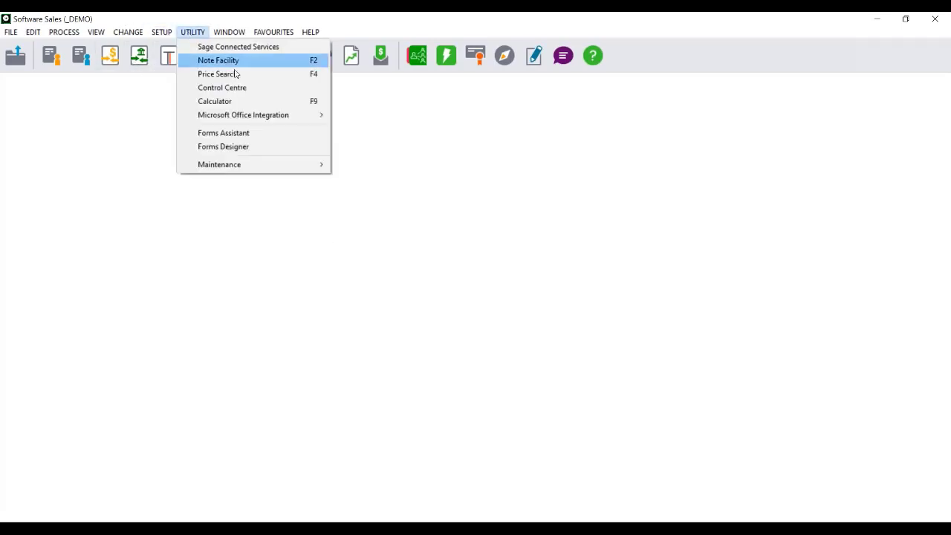
click(265, 148)
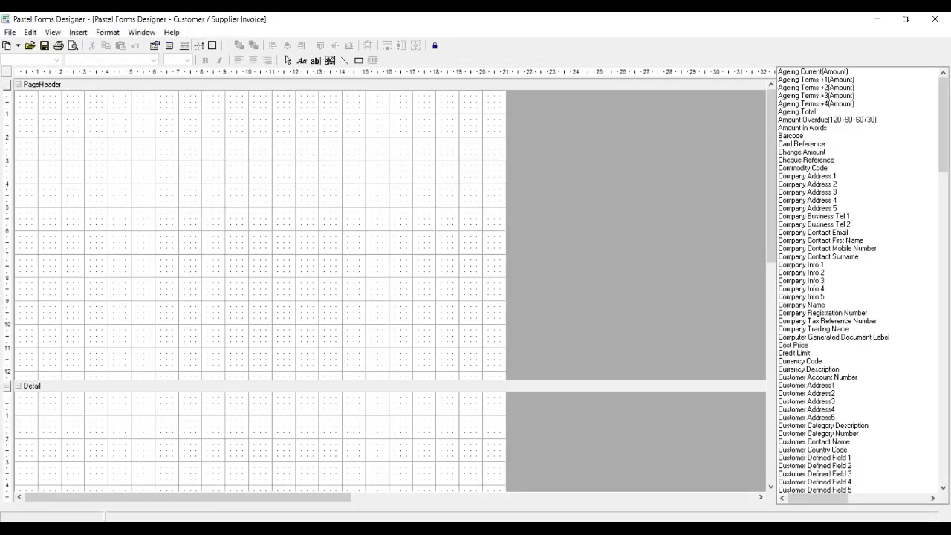
Open the csdocsp.eng layout from the Pastel19 Custom FORMS folder
click(3, 34)
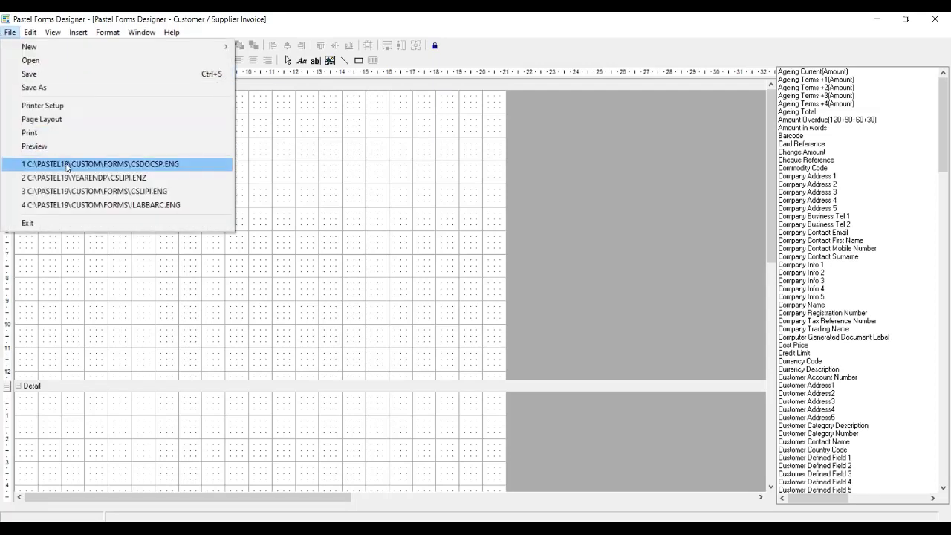
click(33, 60)
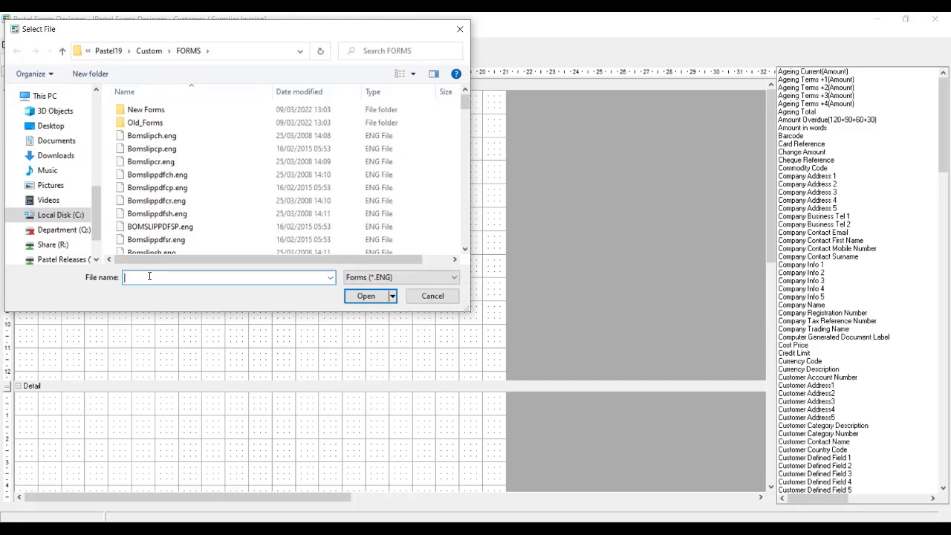
text(cs)
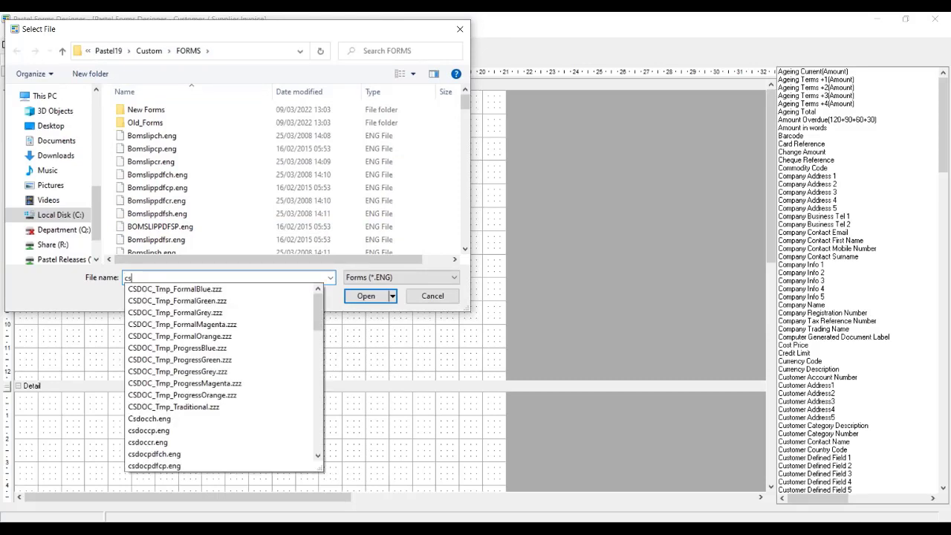
text(doc)
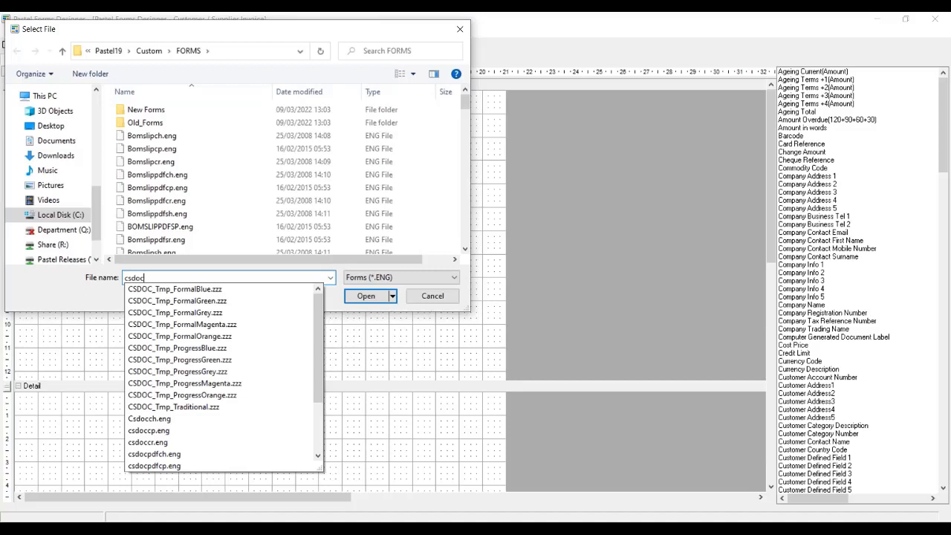
text(sp)
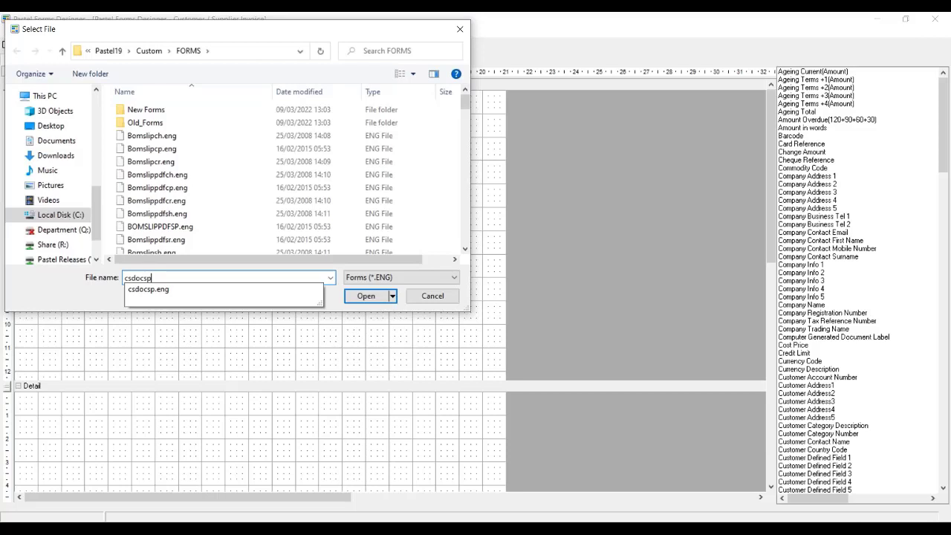
click(160, 290)
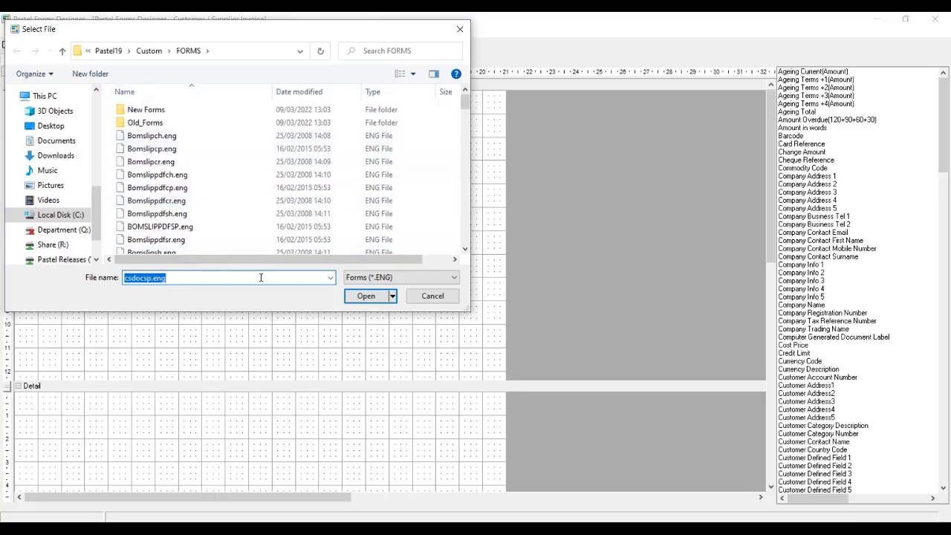
click(364, 295)
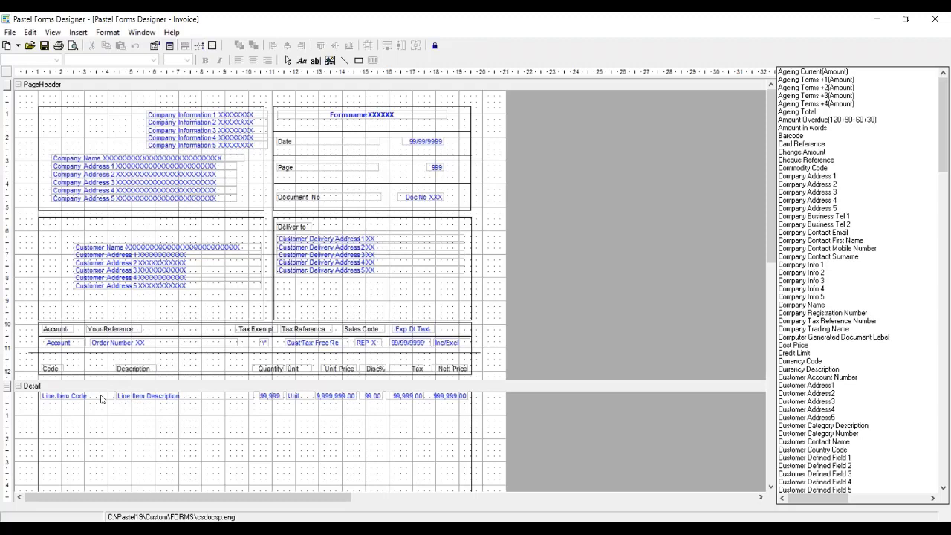
Examine the invoice layout's line-item columns, from the code field across the Quantity, Unit, Unit Price, Disc%, Tax and Nett Price headings
click(41, 396)
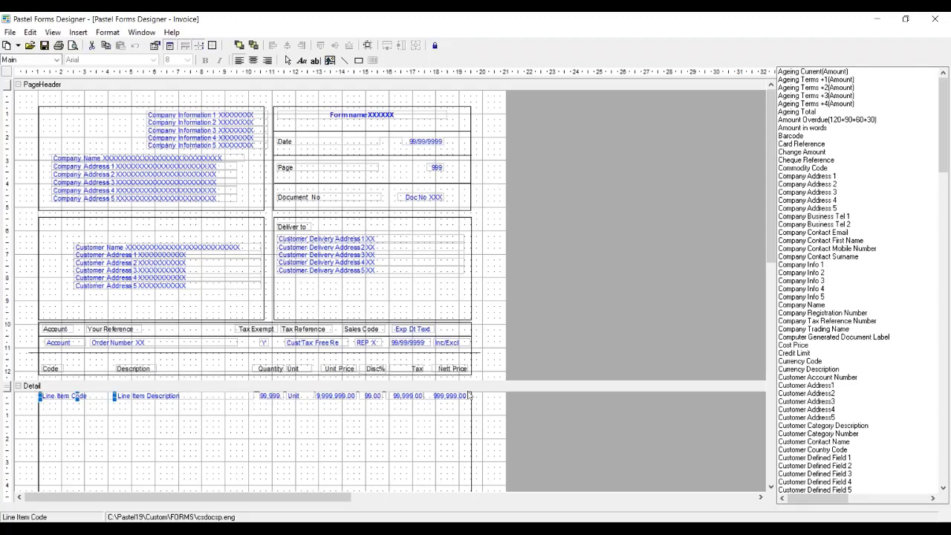
click(265, 367)
click(297, 369)
click(339, 369)
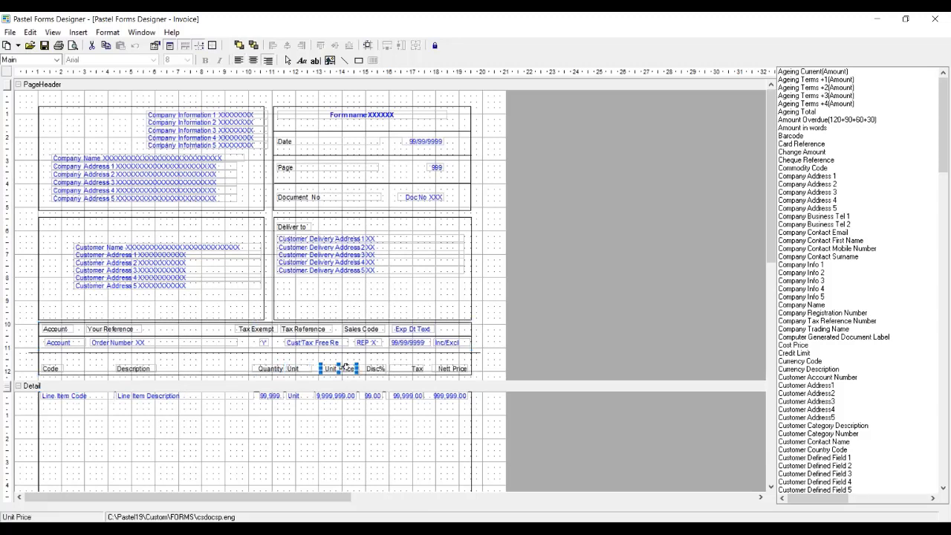
click(383, 370)
click(417, 369)
click(470, 371)
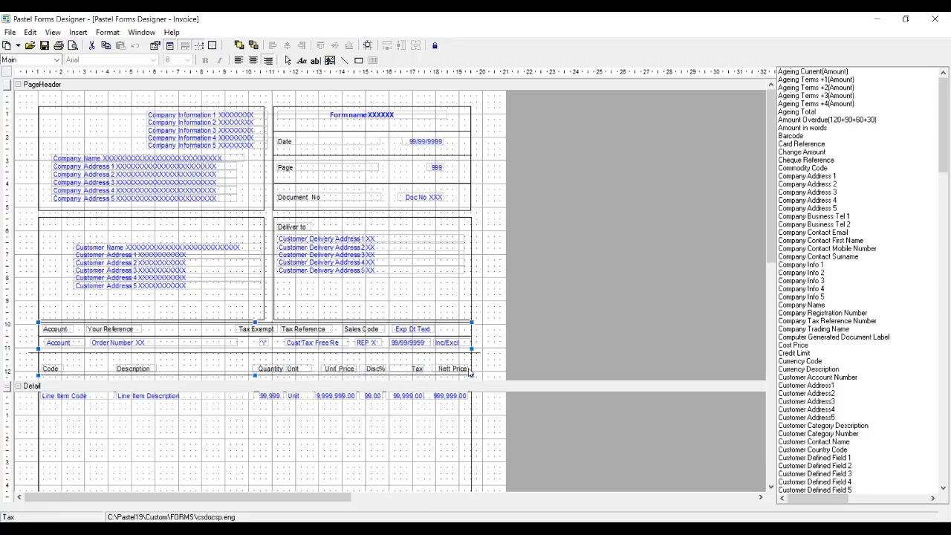
Delete the Unit column heading together with the Line Item Unit field in the Detail section
click(301, 368)
click(309, 371)
click(300, 396)
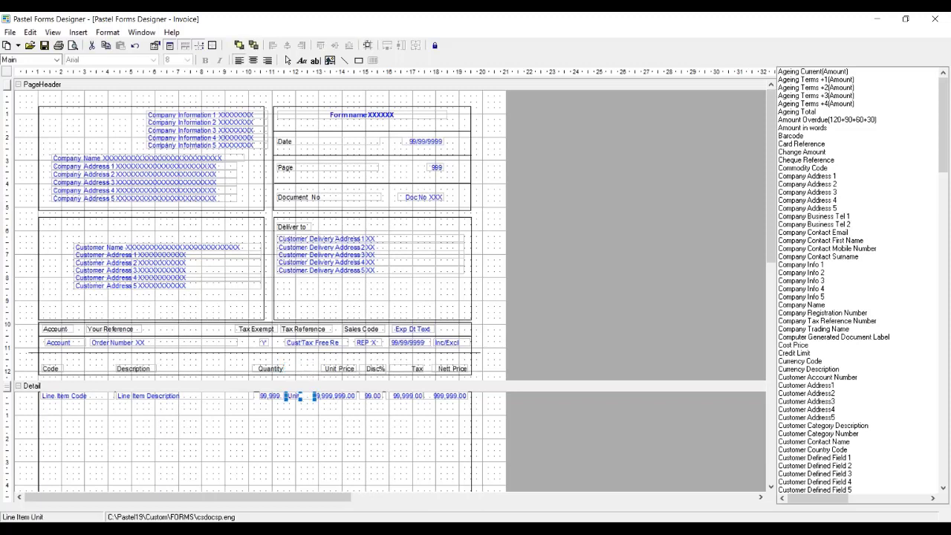
key(Delete)
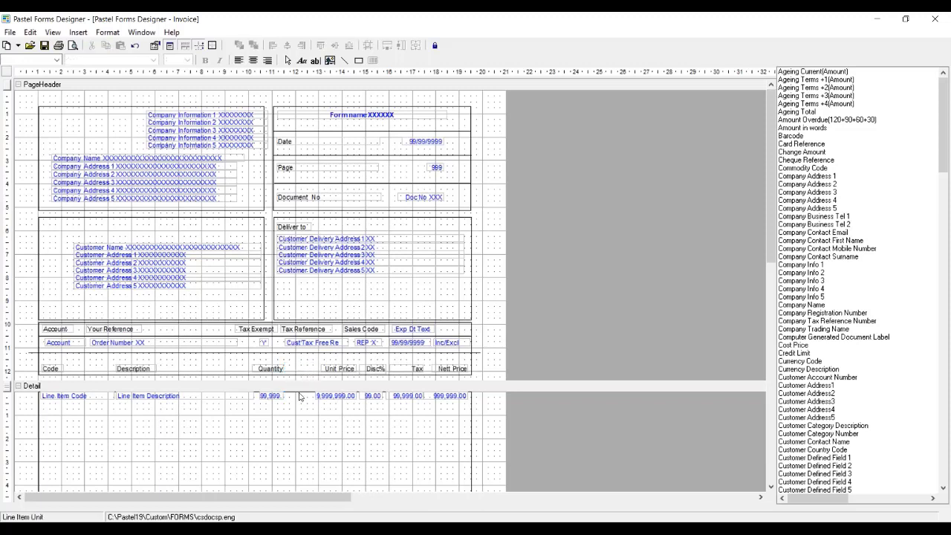
Move the Quantity heading and its Detail field together into the gap next to the Unit Price column
click(268, 369)
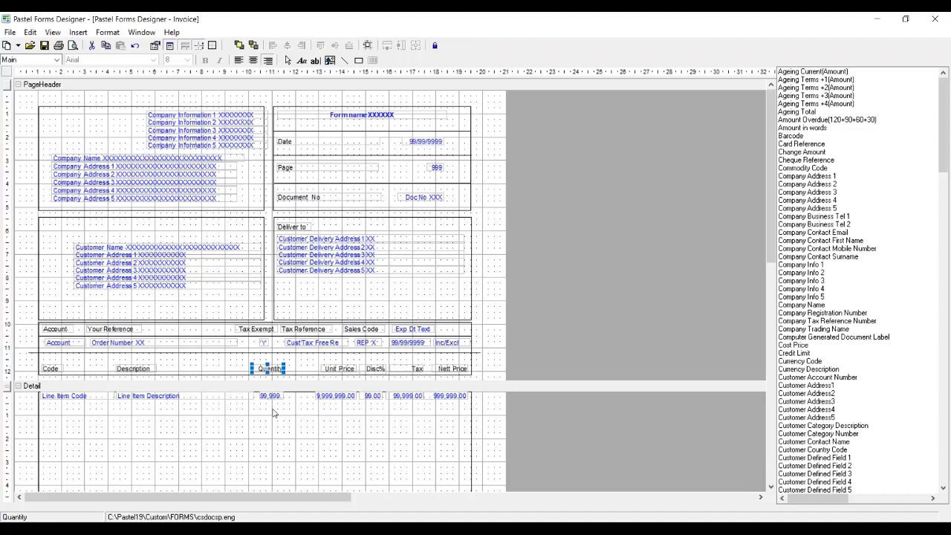
ctrl+click(270, 395)
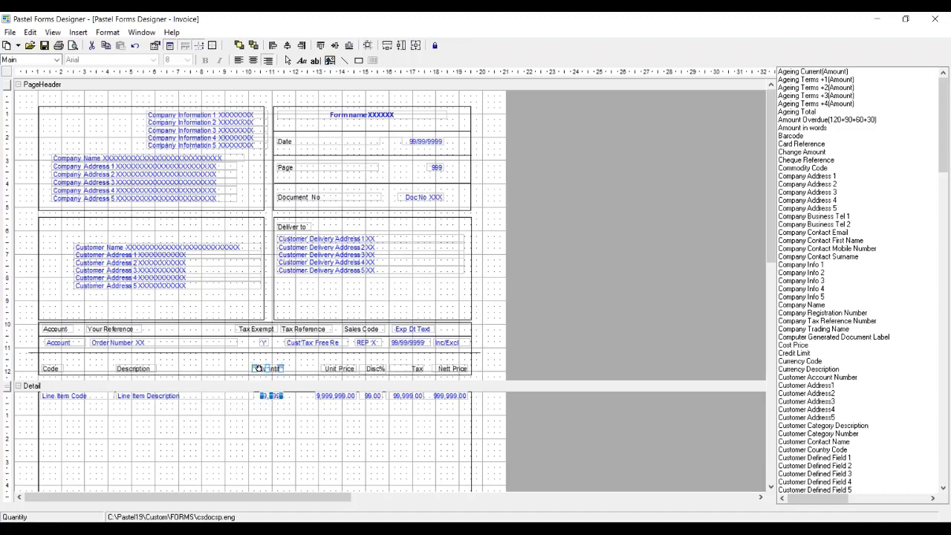
key(Right)
key(Right)
key(Right)
key(Right)
key(Right)
key(Right)
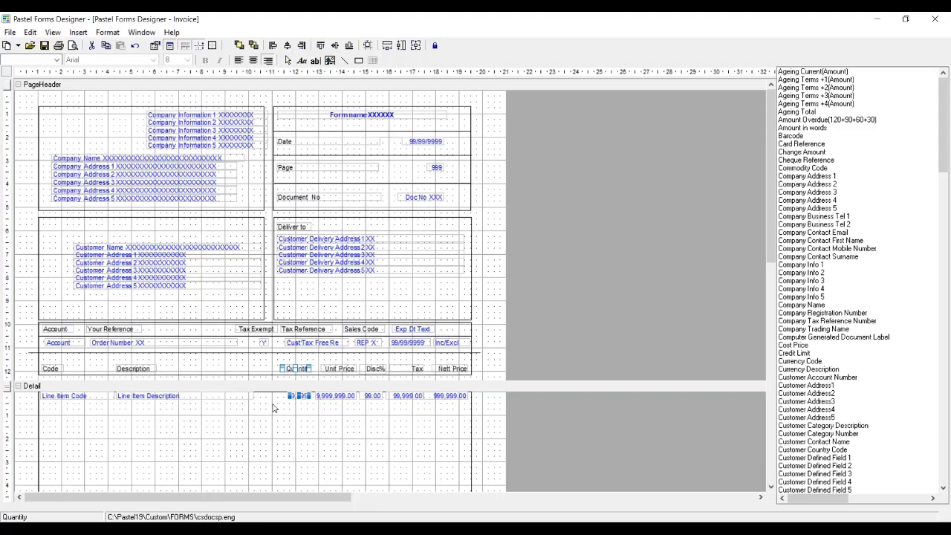
Widen the Line Item Description field on both sides so it fills the space between Line Item Code and the quantity field
click(227, 396)
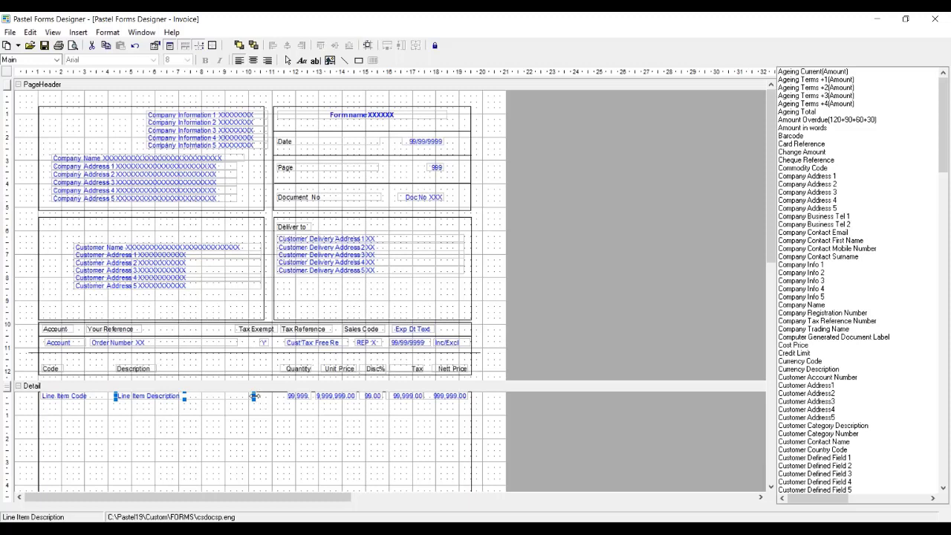
drag(254, 396, 275, 396)
drag(434, 396, 264, 394)
click(77, 400)
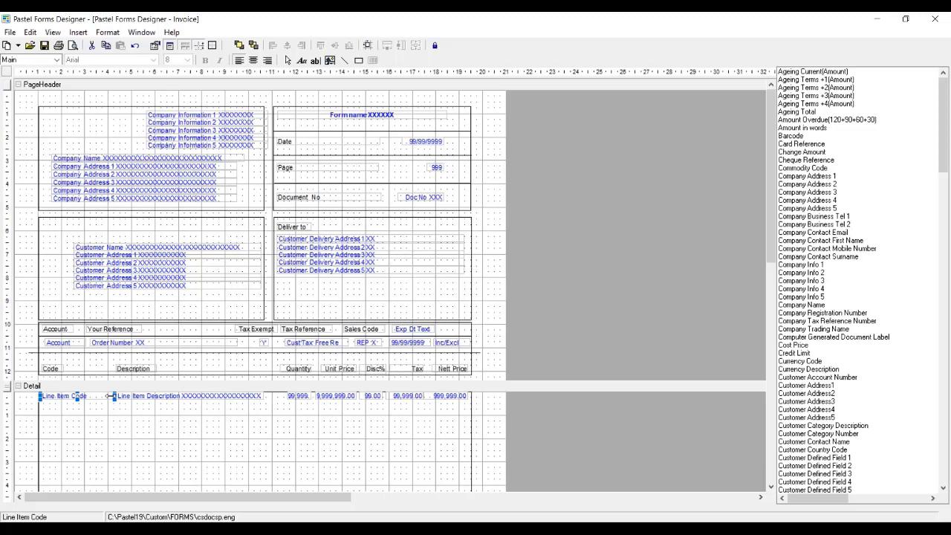
drag(110, 396, 106, 396)
click(131, 397)
drag(114, 396, 109, 396)
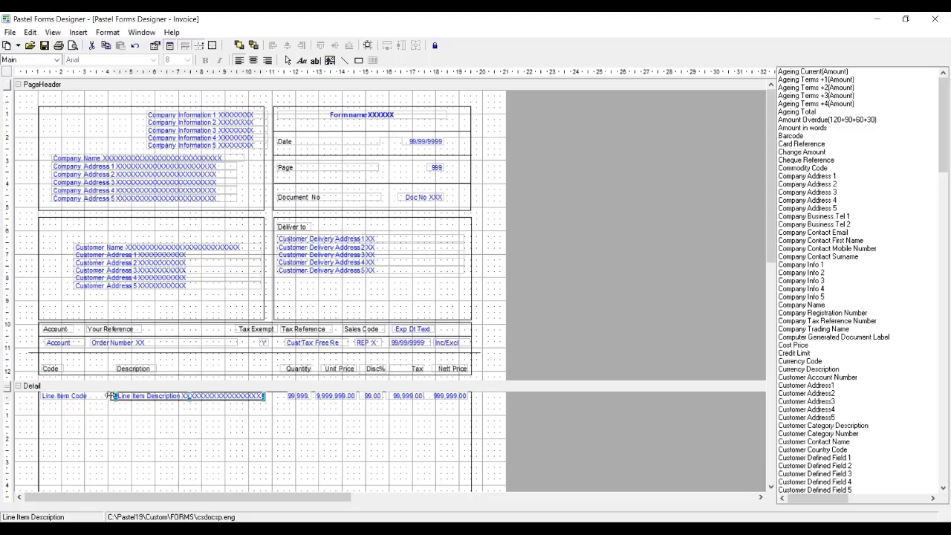
drag(110, 396, 110, 396)
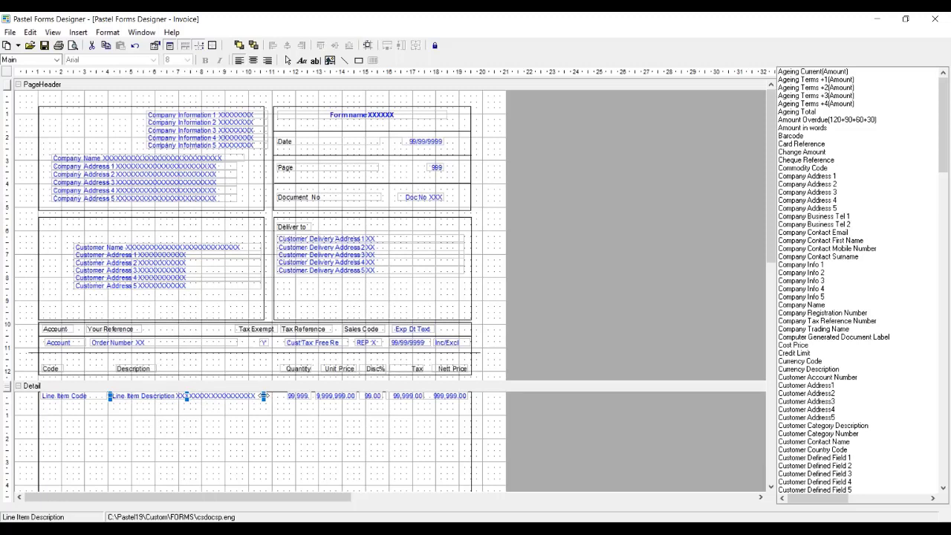
drag(263, 396, 282, 396)
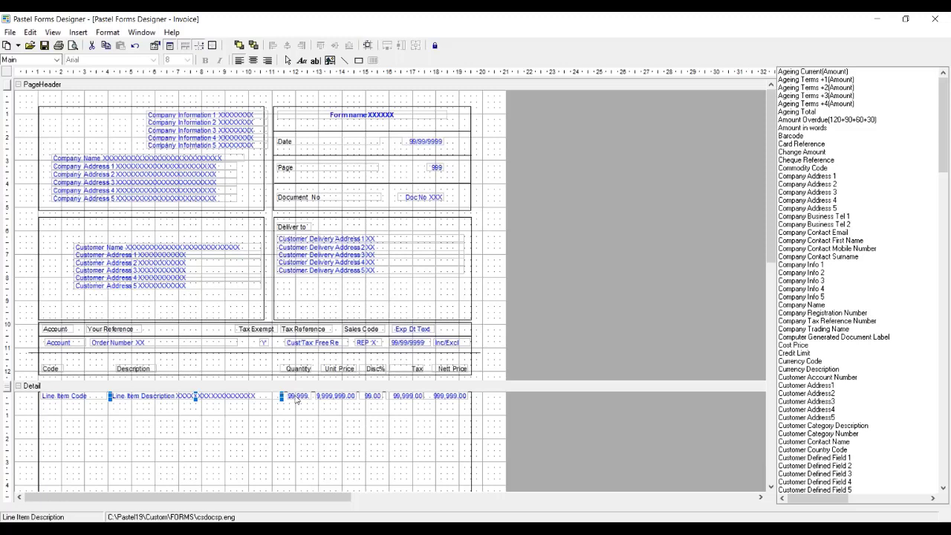
click(104, 398)
click(137, 396)
Save the modified layout as csdocsp.enz in the _Demo company folder
click(9, 33)
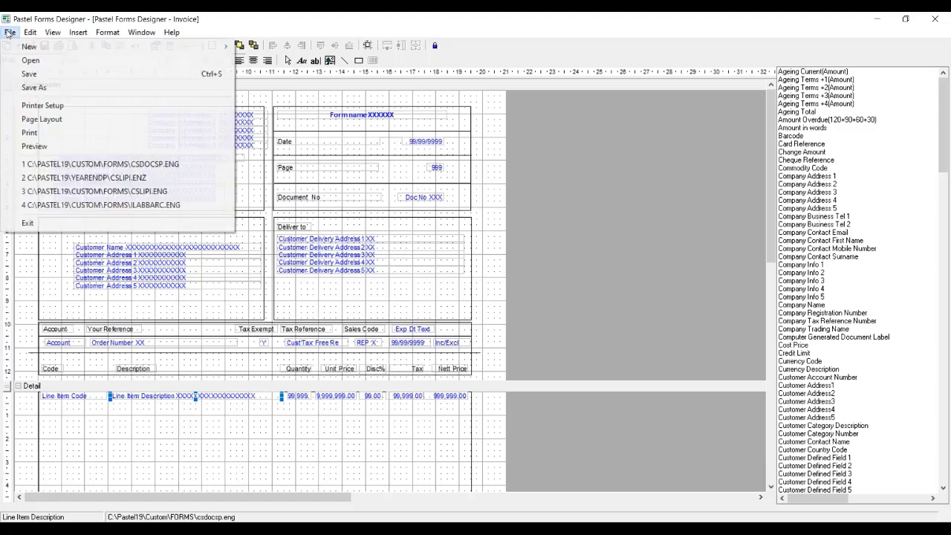
click(32, 88)
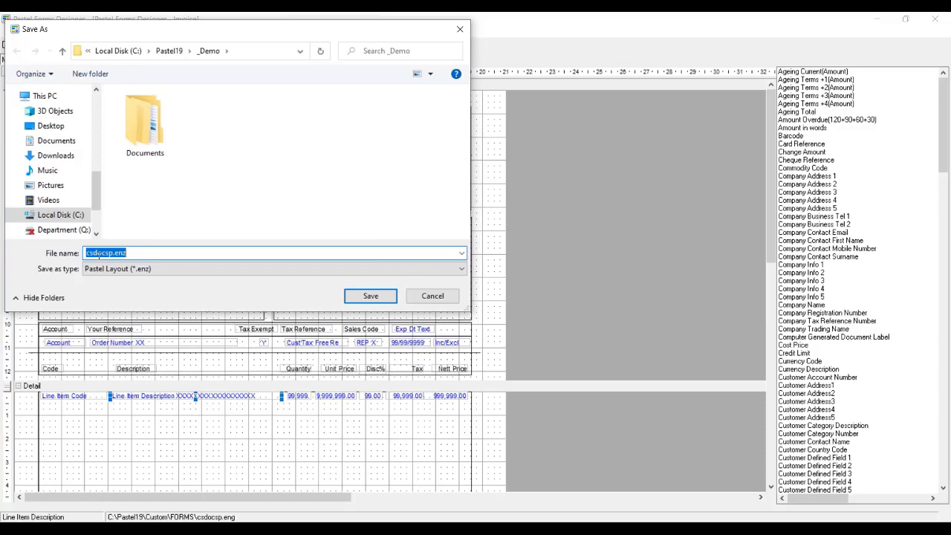
click(376, 296)
Save a second copy of the layout as csdocpdfsp.enz in the _Demo folder and close the Forms Designer
click(10, 32)
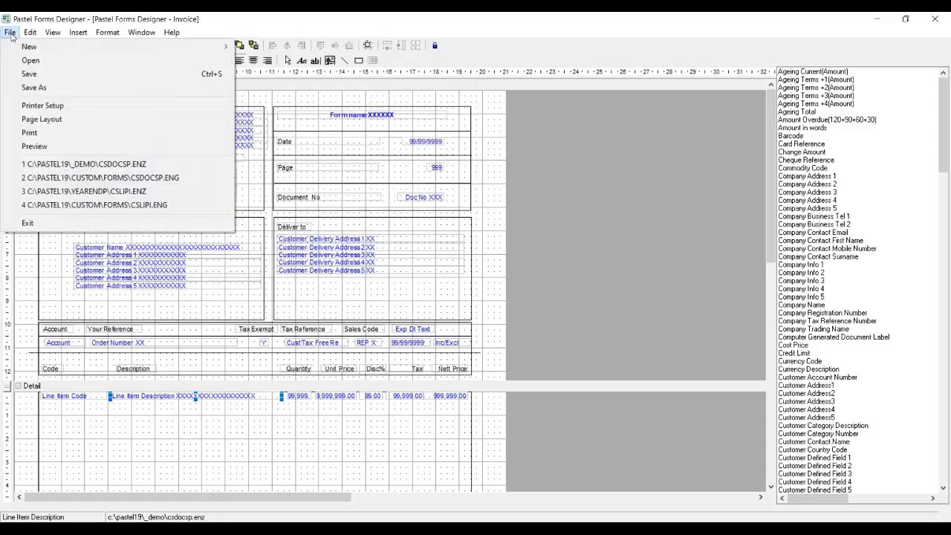
click(40, 89)
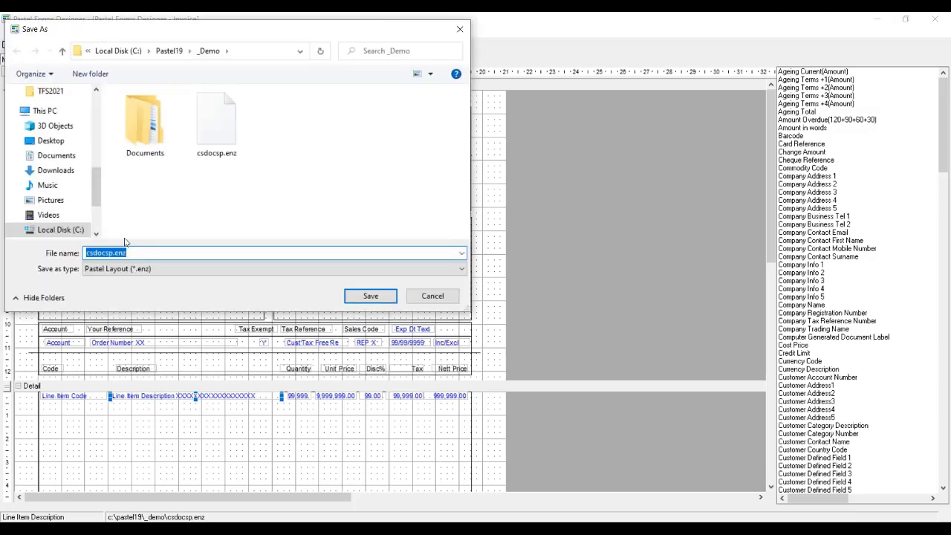
click(106, 254)
text(pdf)
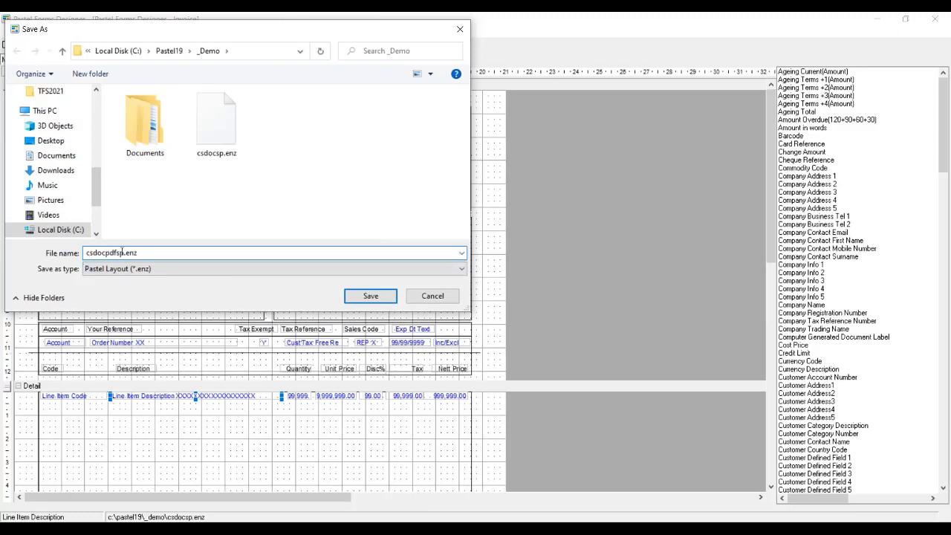
click(371, 296)
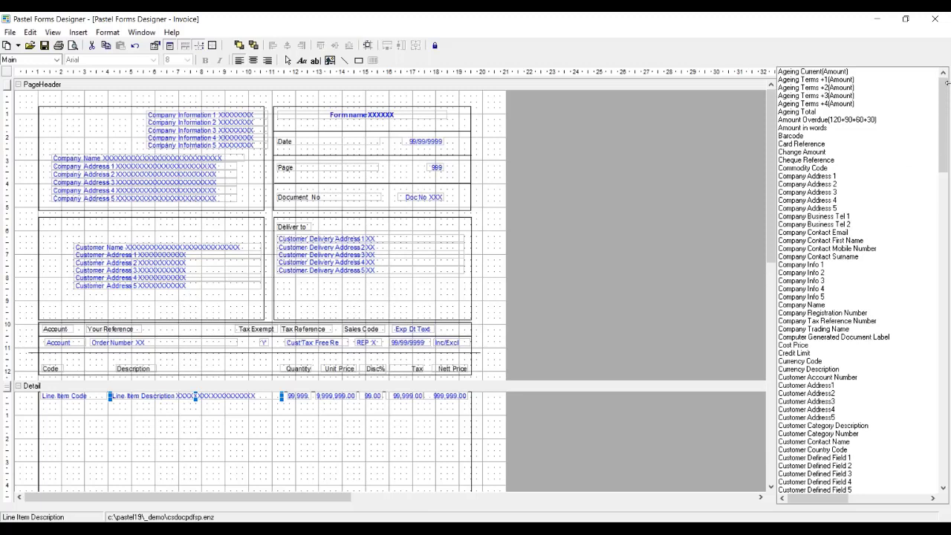
click(934, 19)
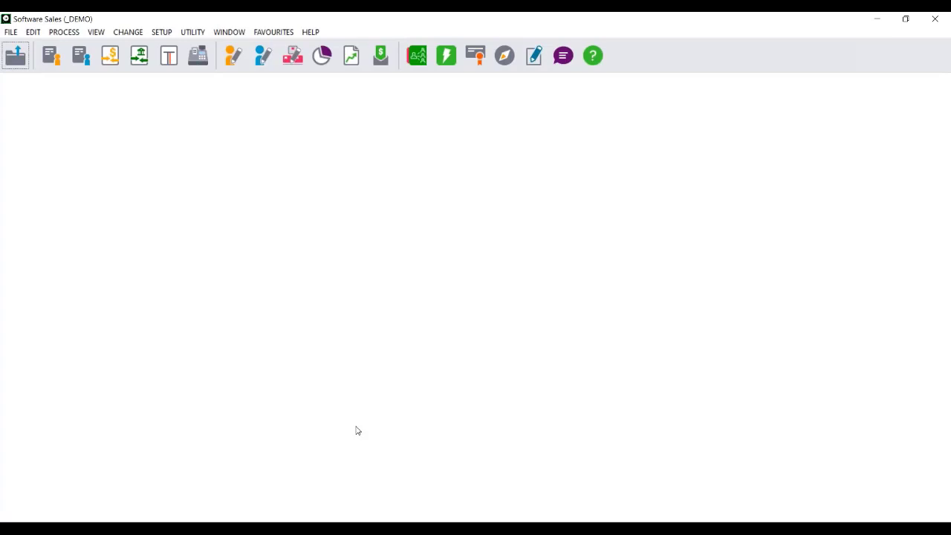
Enable Get Paper Size Directly From Printer for customer quotations in Printer / Fonts Setup, and copy the settings to all documents and tabs
click(10, 32)
click(12, 197)
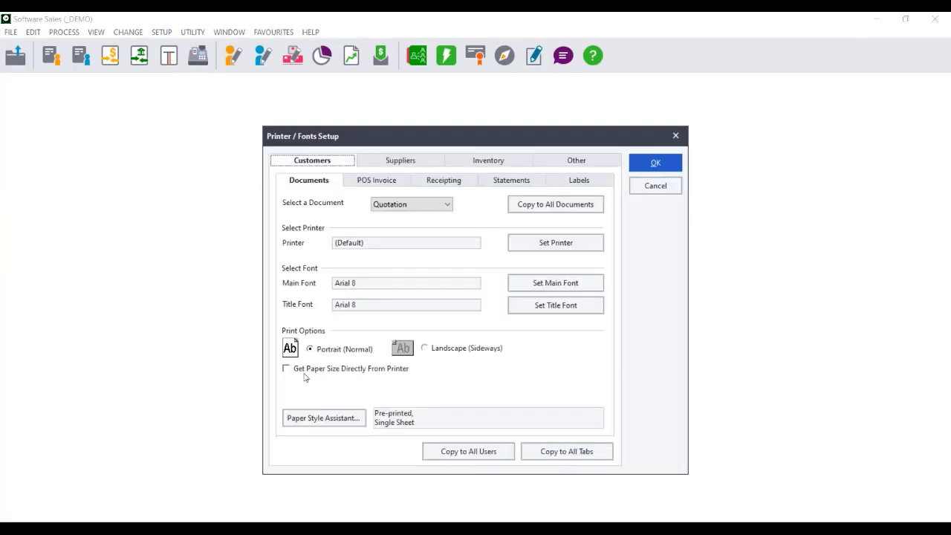
click(305, 369)
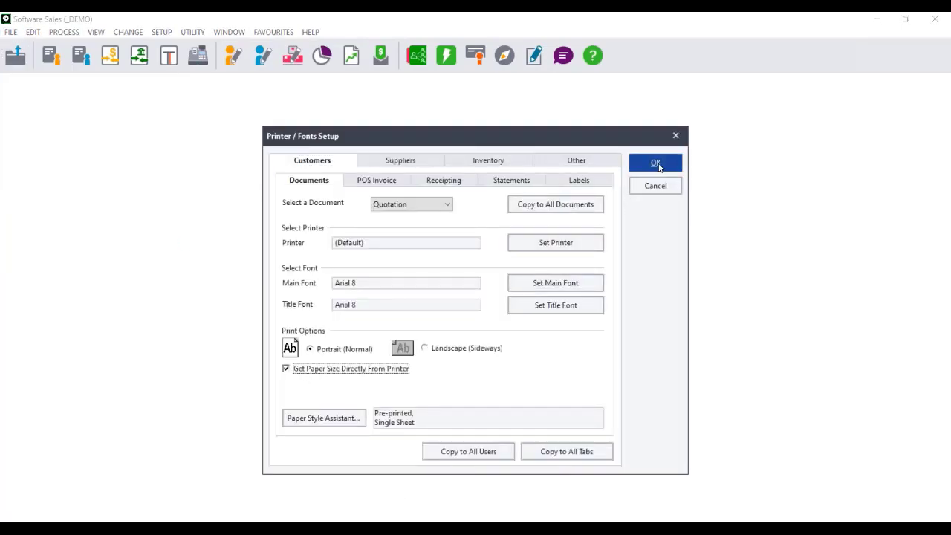
click(564, 204)
click(561, 451)
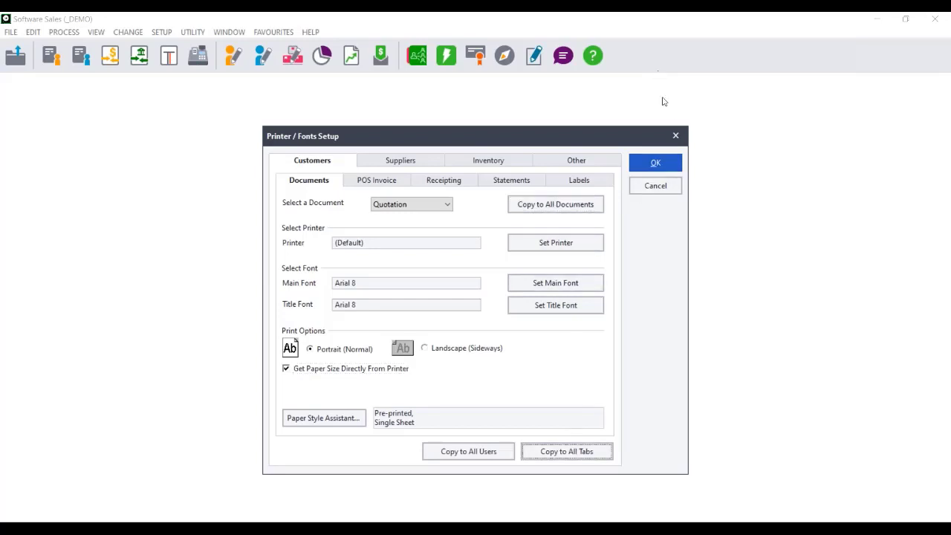
click(653, 167)
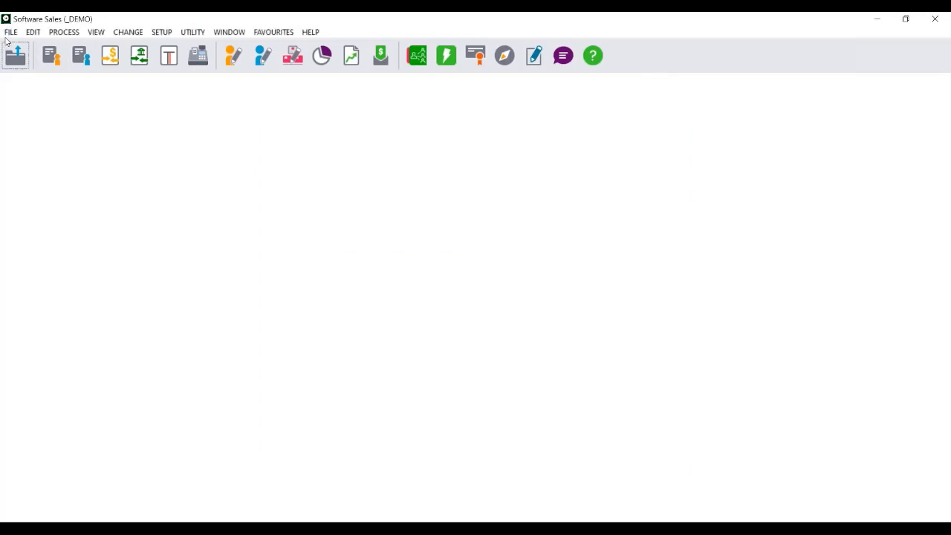
Set the printer for customer quotations to Microsoft Print to PDF in Printer / Fonts Setup
click(10, 32)
click(45, 196)
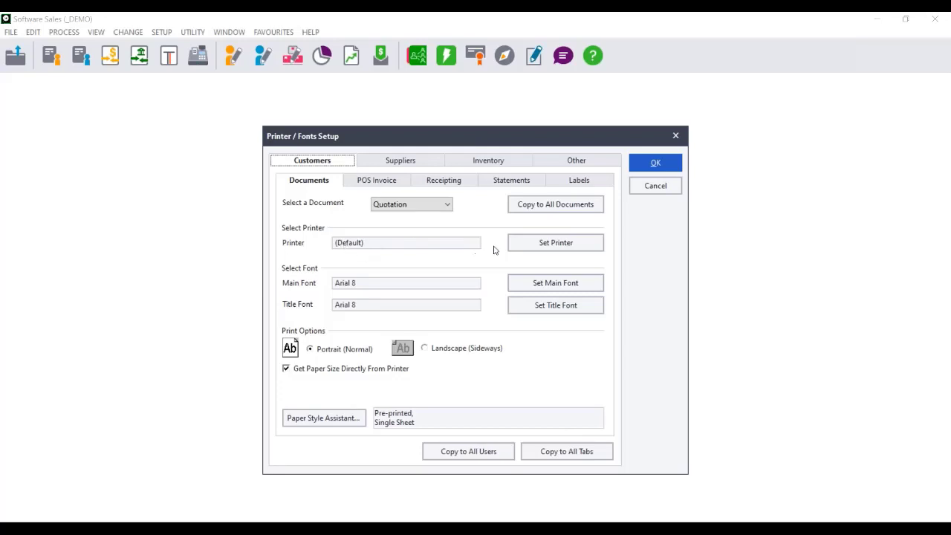
click(570, 244)
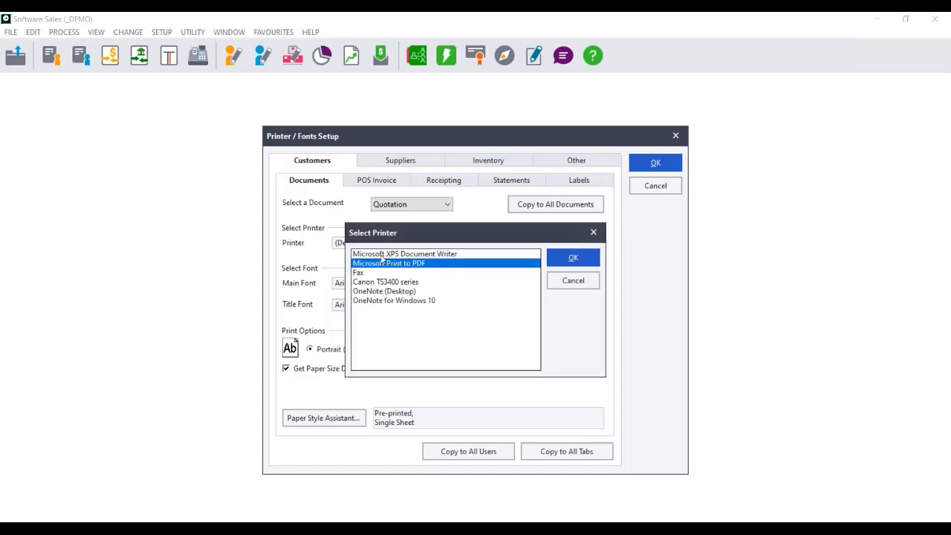
drag(414, 236, 526, 239)
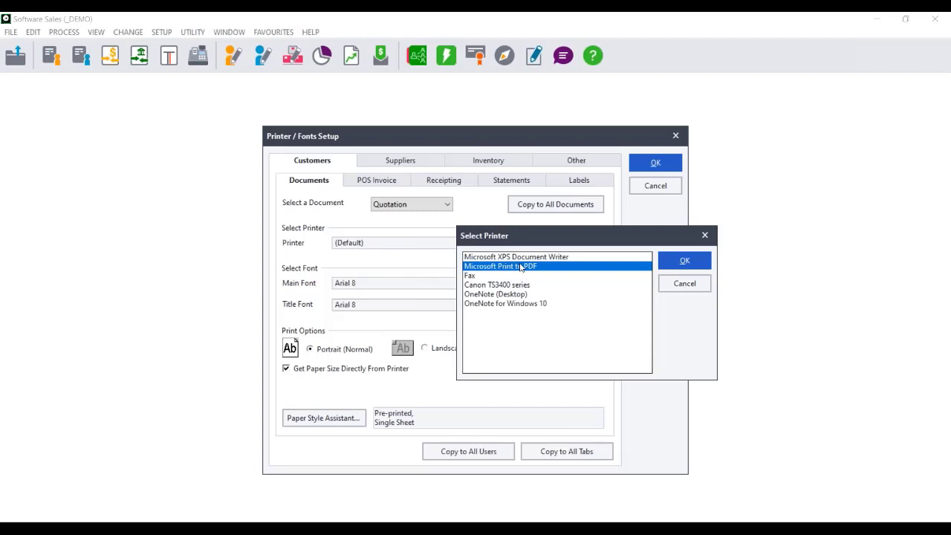
double_click(522, 268)
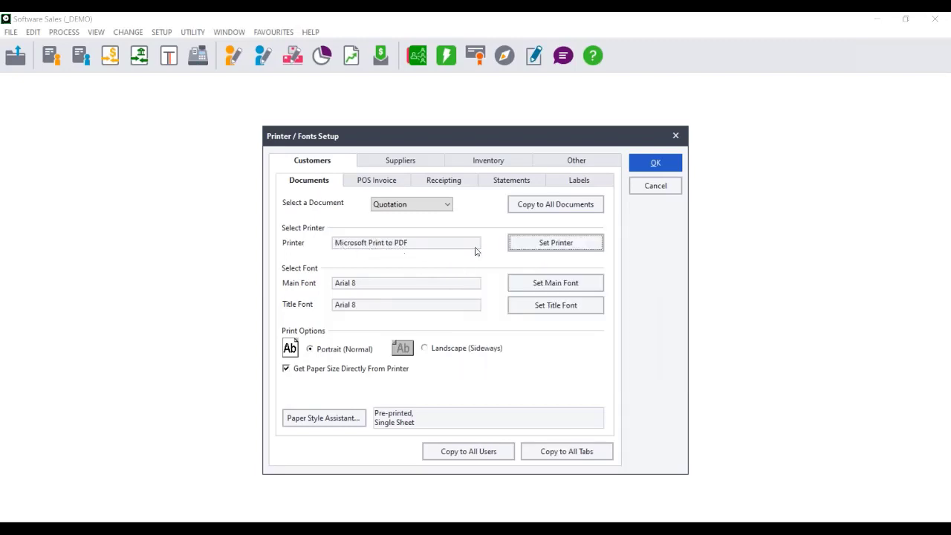
Set the printer for customer quotations to Canon TS3400 series and copy the printer settings to all users
click(550, 247)
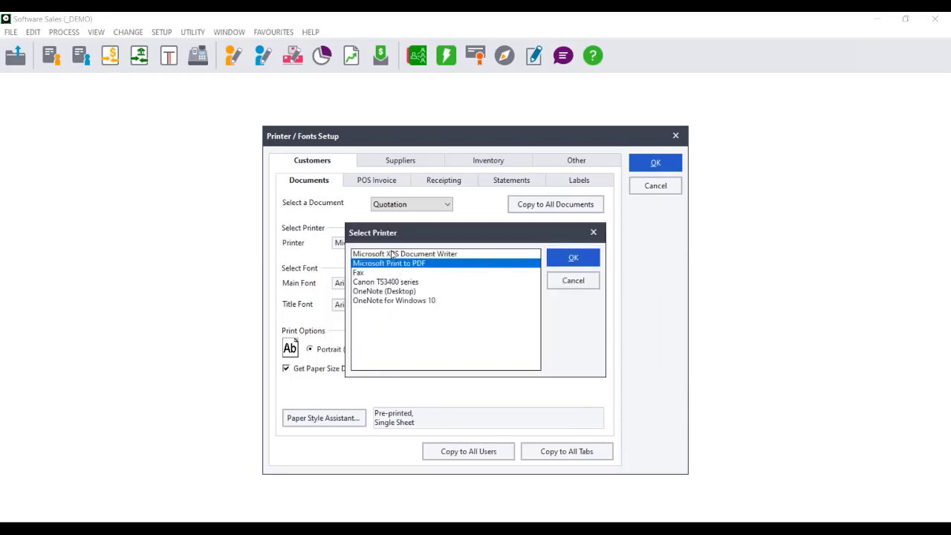
click(387, 281)
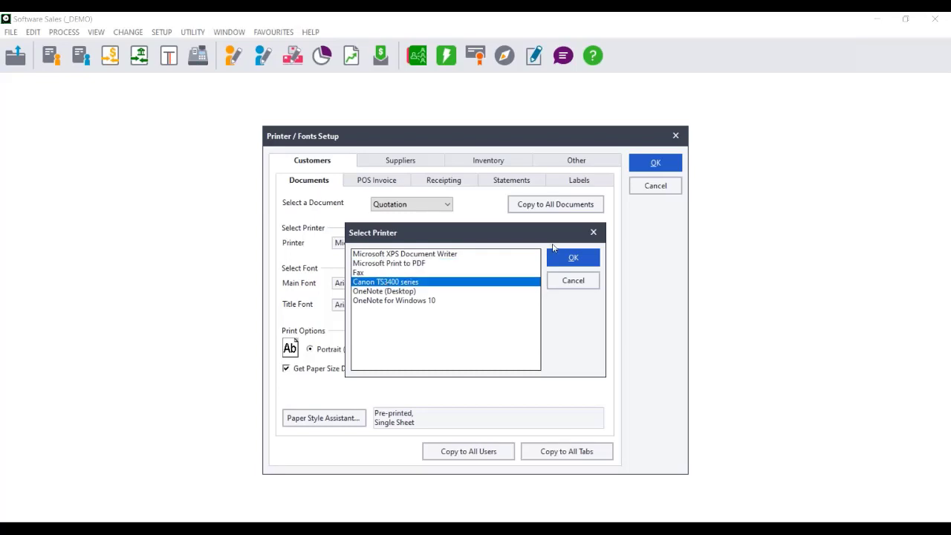
click(561, 258)
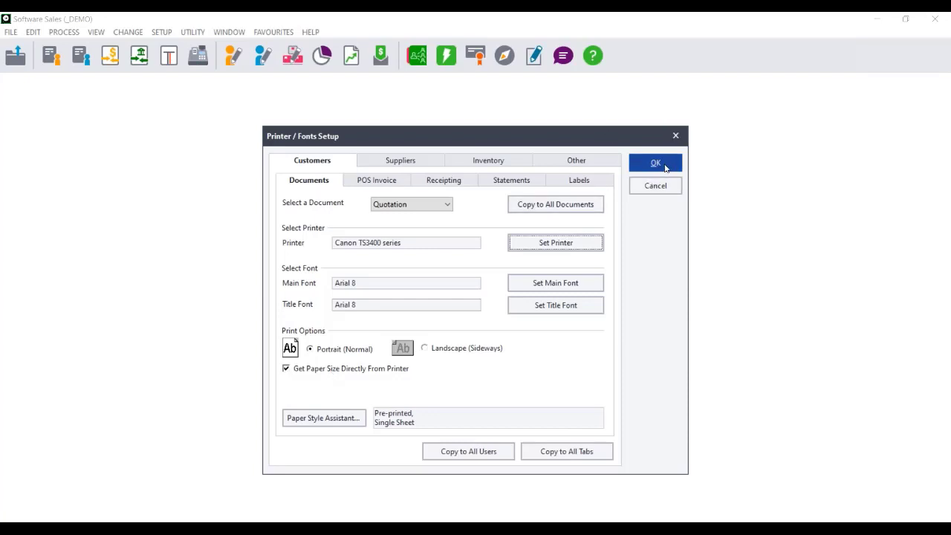
click(473, 457)
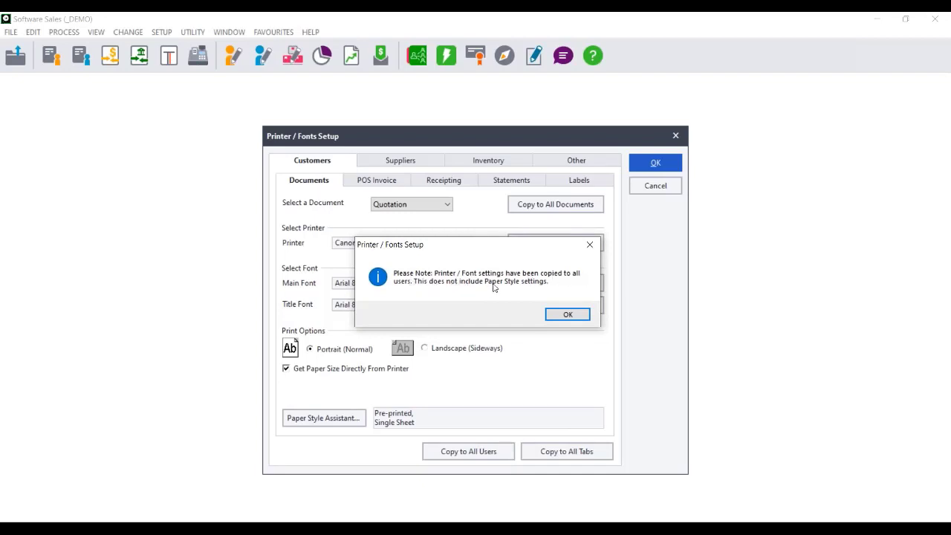
click(567, 315)
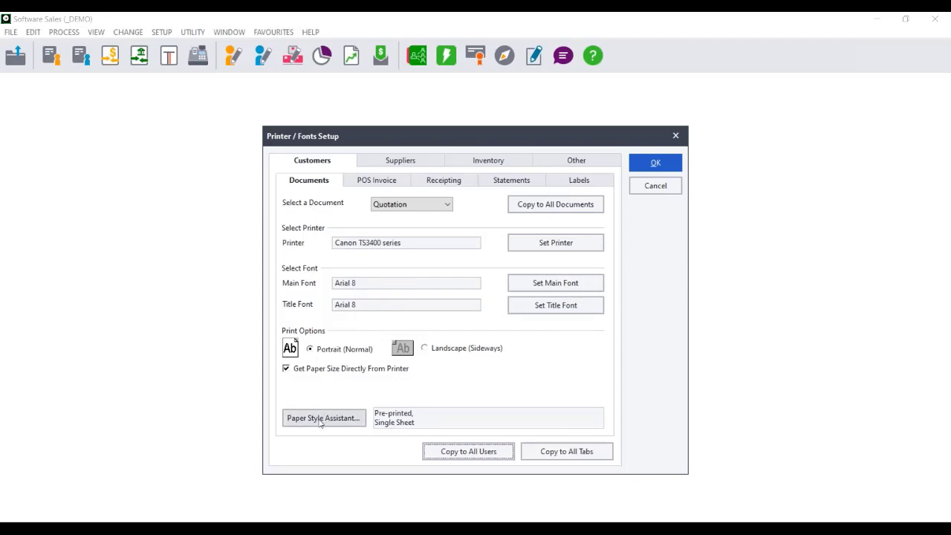
Set the paper style for customer quotations to Plain, Single Sheet with the Paper Style Assistant
click(359, 418)
click(461, 227)
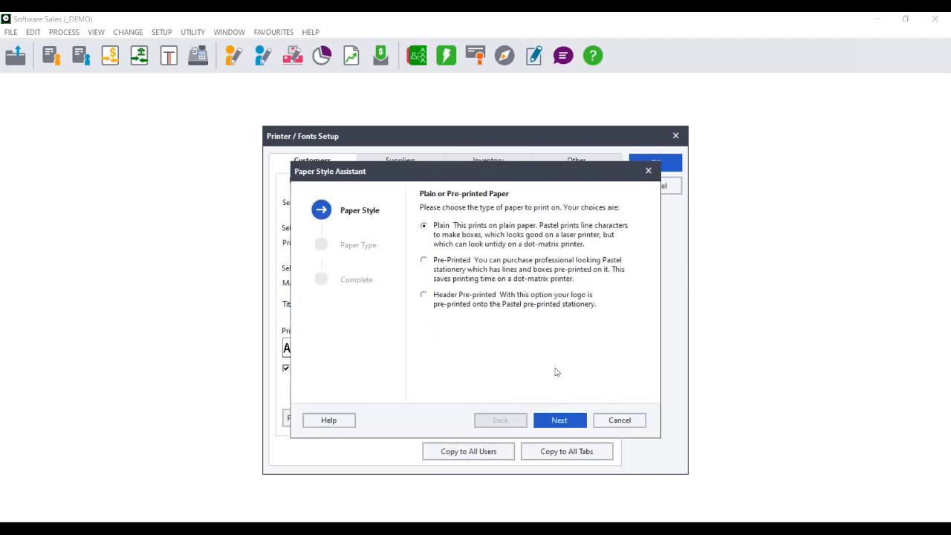
click(553, 425)
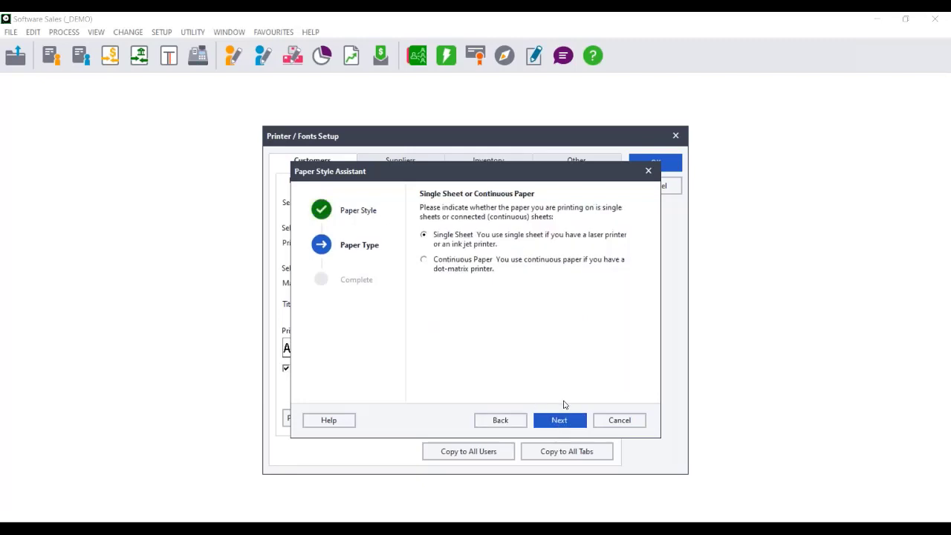
click(560, 425)
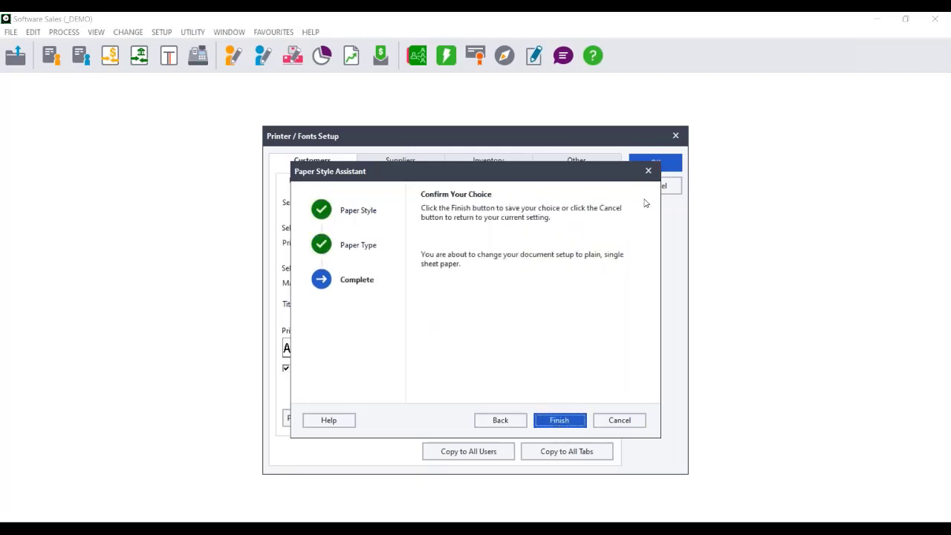
click(563, 418)
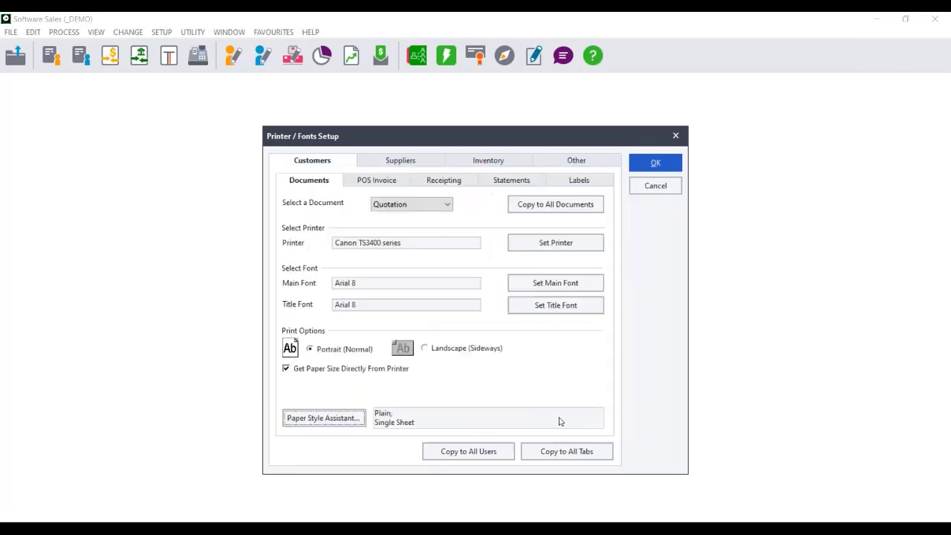
Copy the printer settings to all tabs and all users, and close Printer / Fonts Setup without saving the remaining changes
click(561, 457)
click(461, 453)
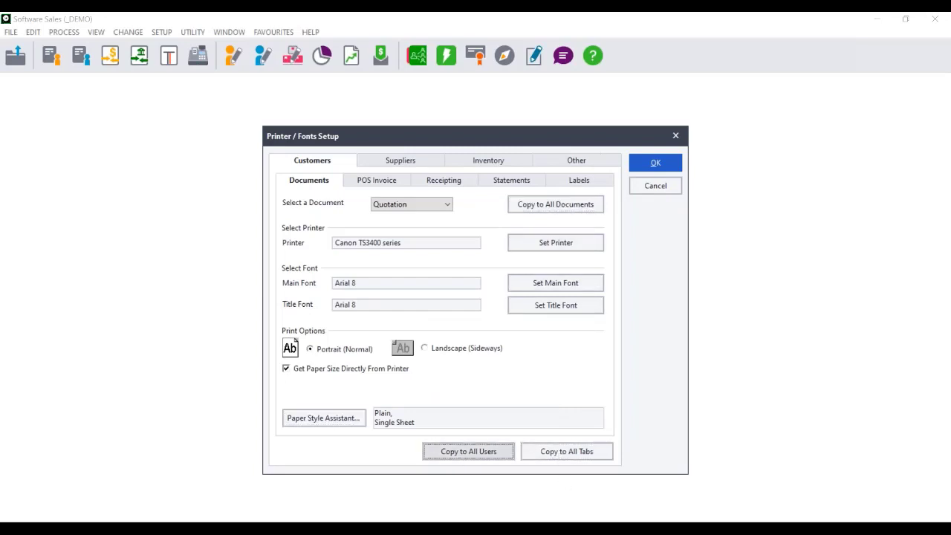
click(565, 315)
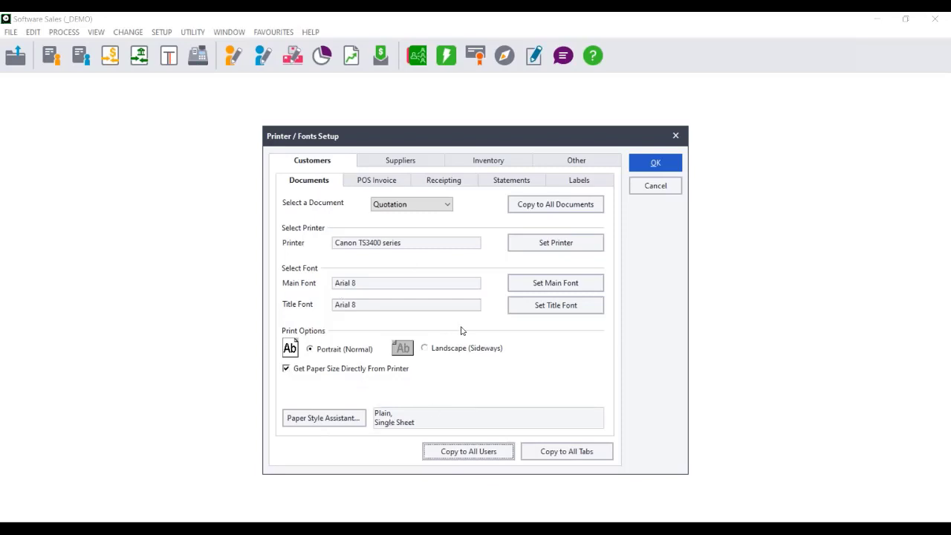
click(648, 189)
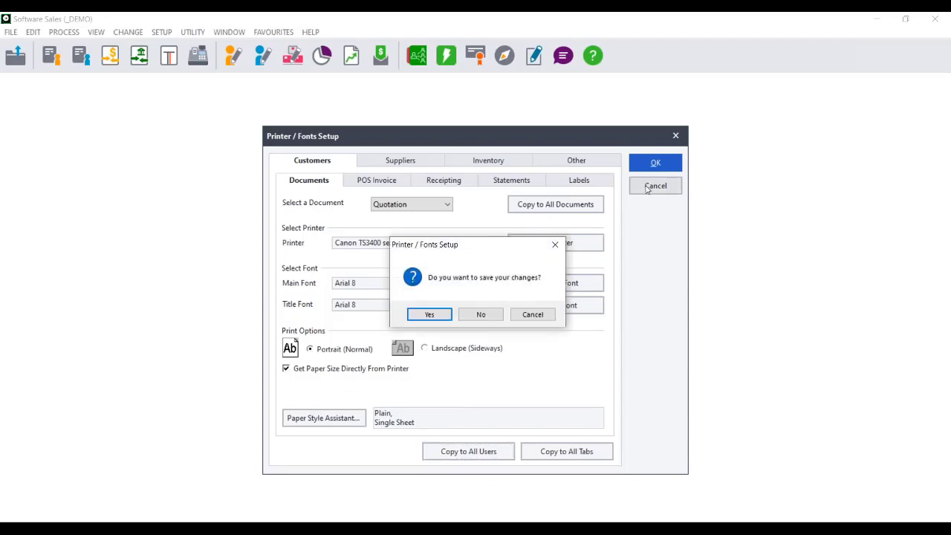
click(485, 315)
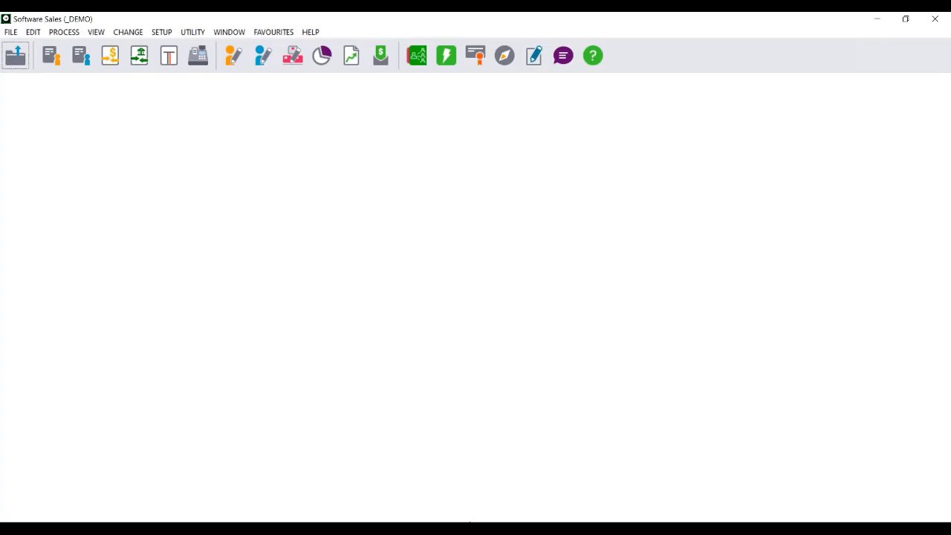
Switch to Outlook and check in Account Settings which email account is the default sender
click(470, 526)
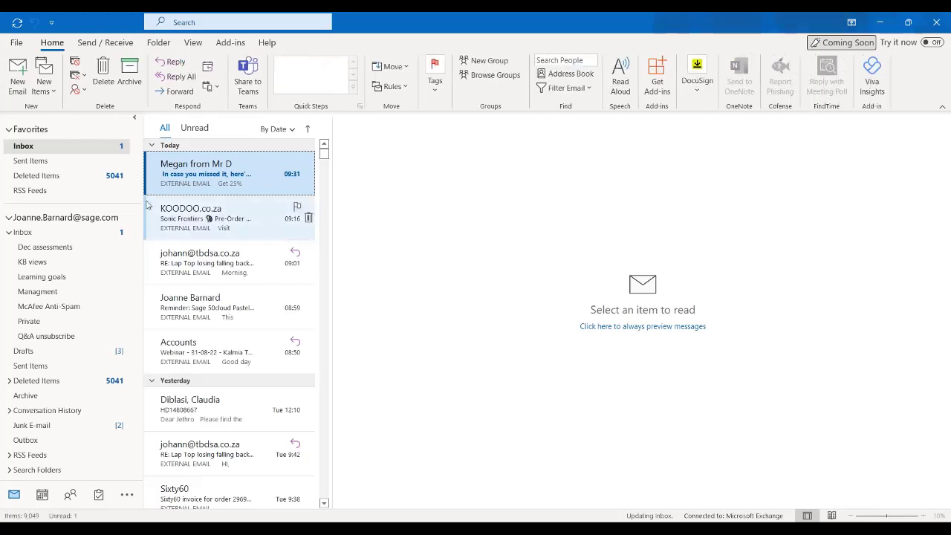
click(15, 44)
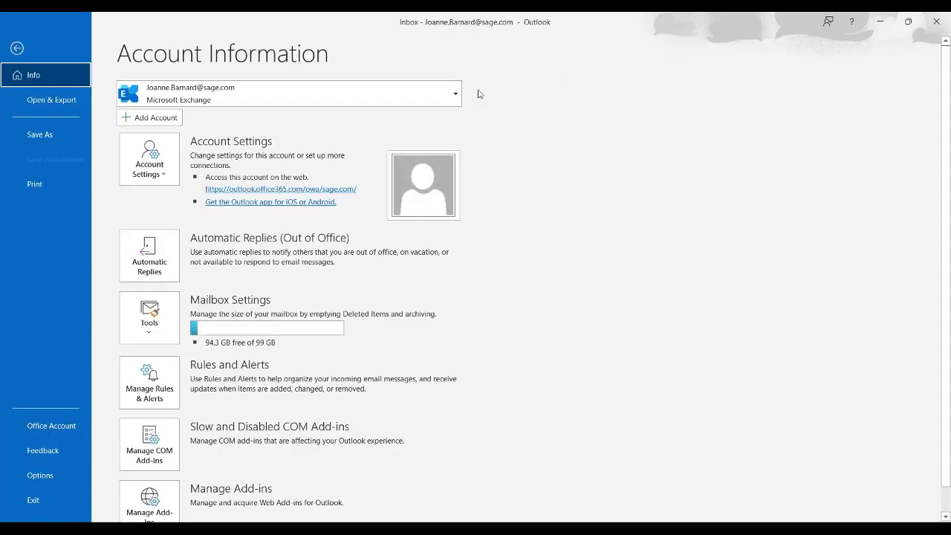
click(200, 99)
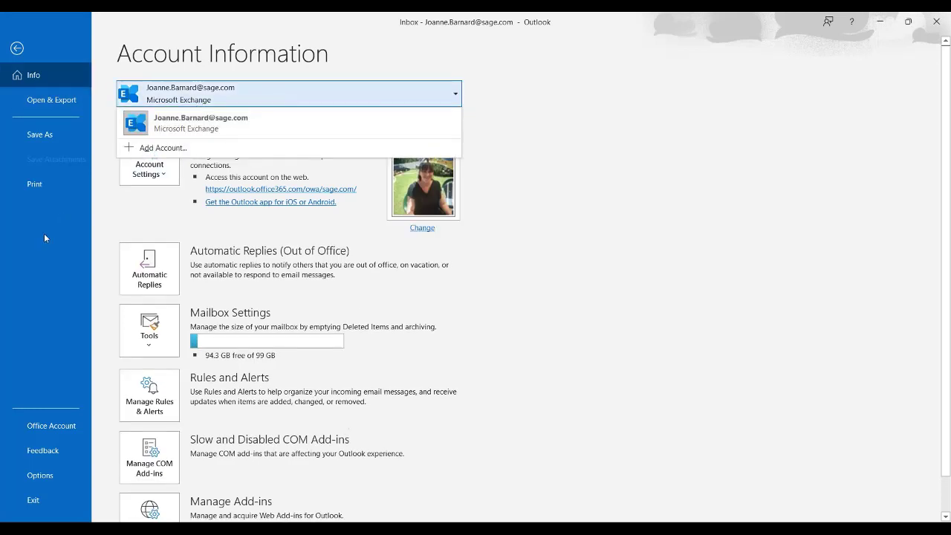
click(111, 226)
click(151, 164)
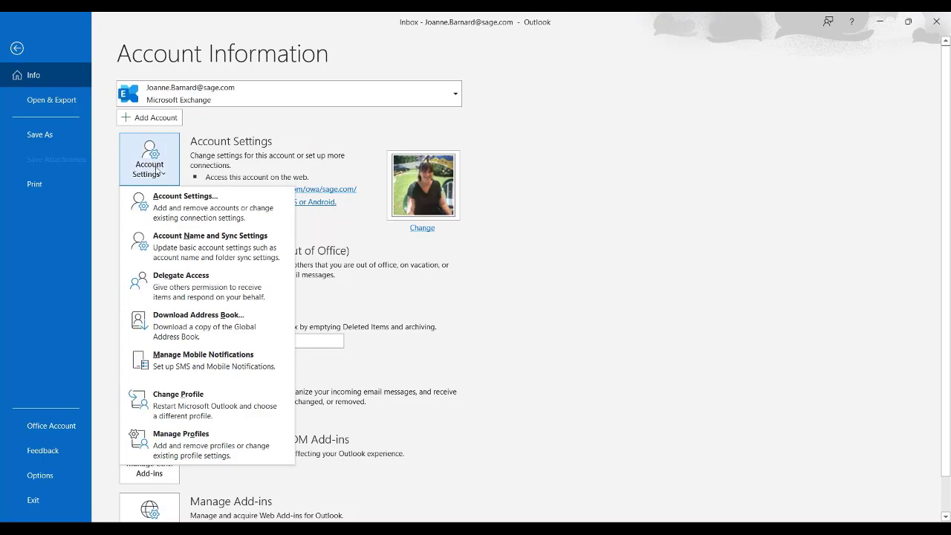
click(204, 214)
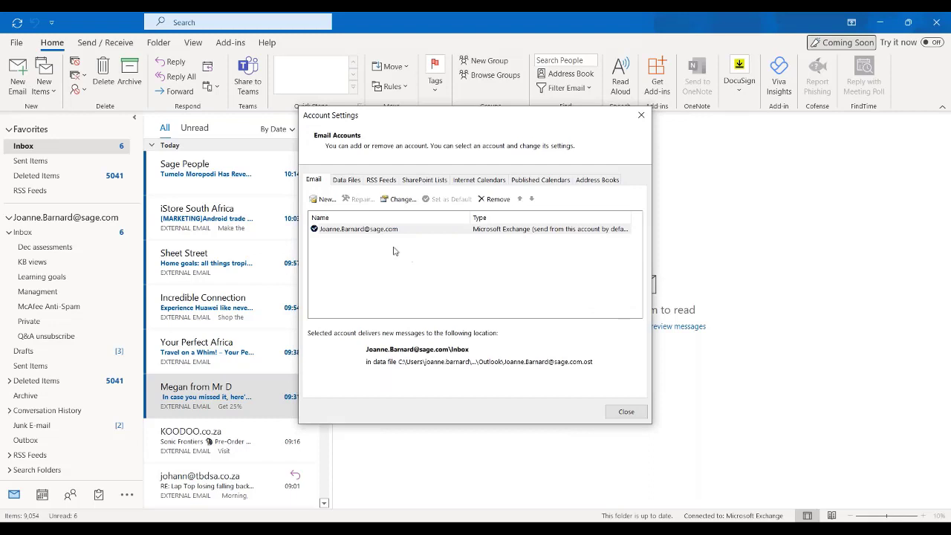
click(360, 231)
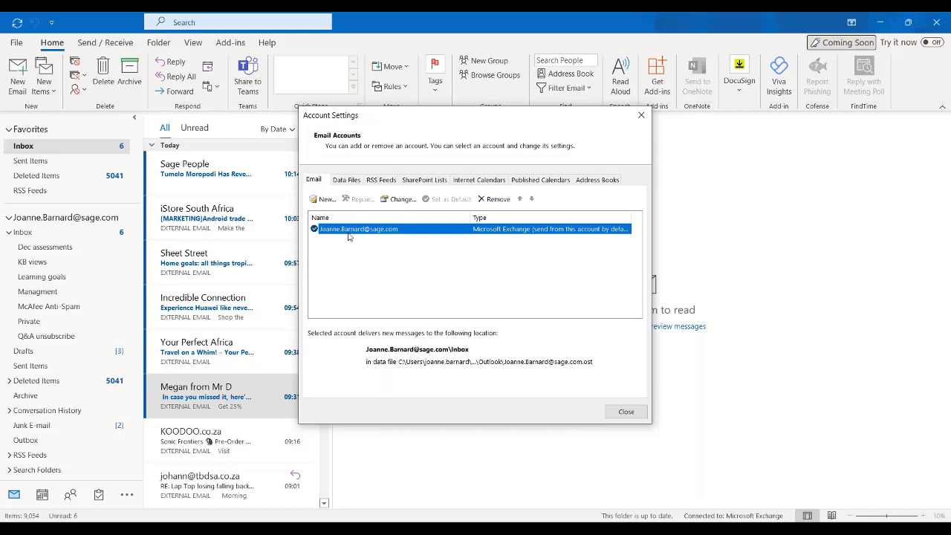
click(63, 164)
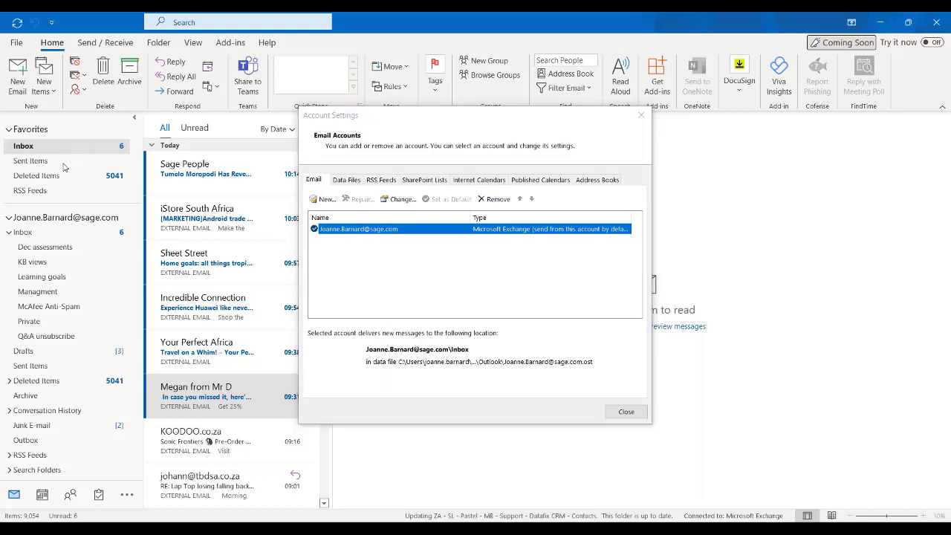
click(627, 412)
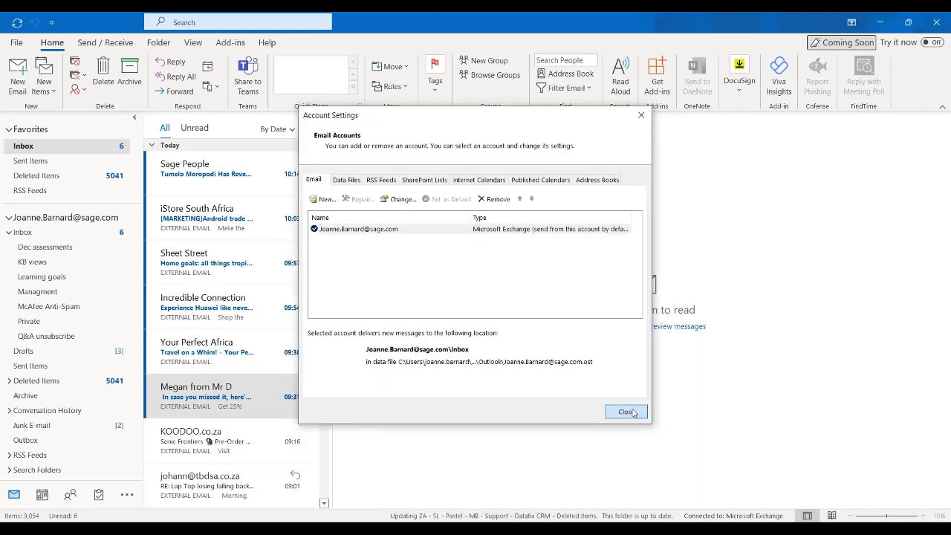
Check the Sent Items folders of the main and shared mailboxes, and close Outlook from the main Inbox
click(38, 164)
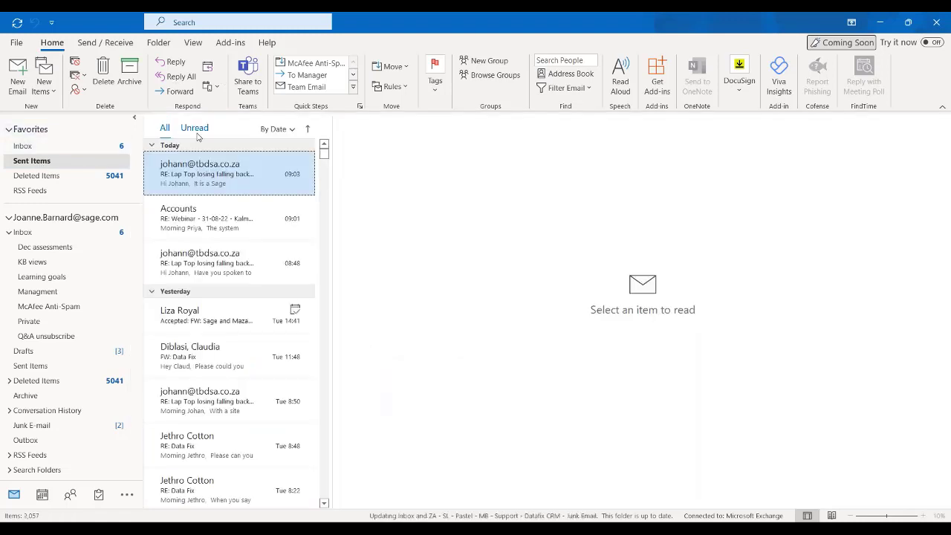
drag(136, 309, 132, 433)
click(46, 346)
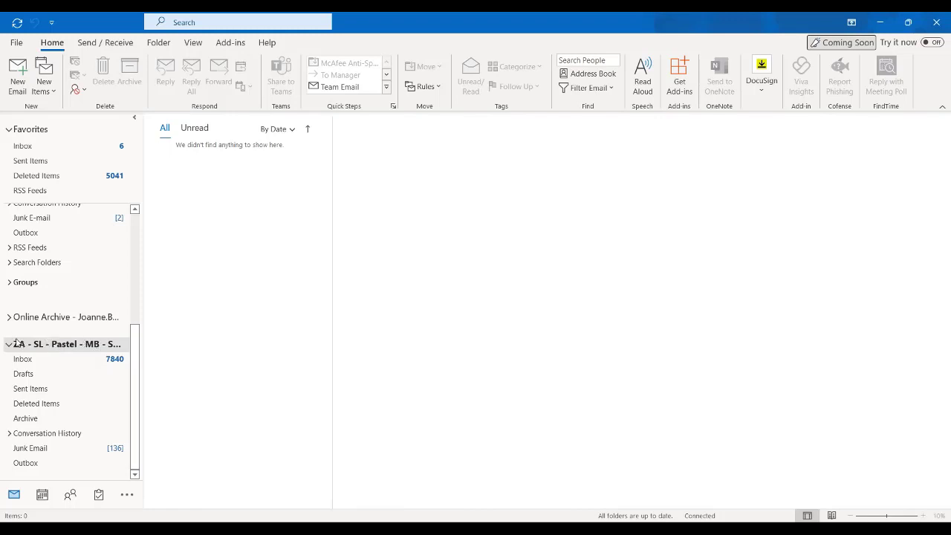
click(30, 388)
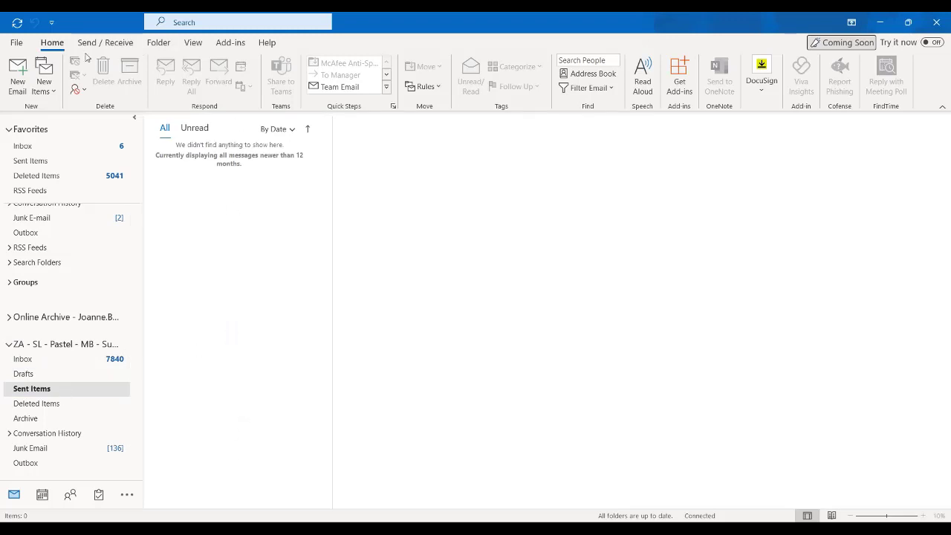
click(41, 146)
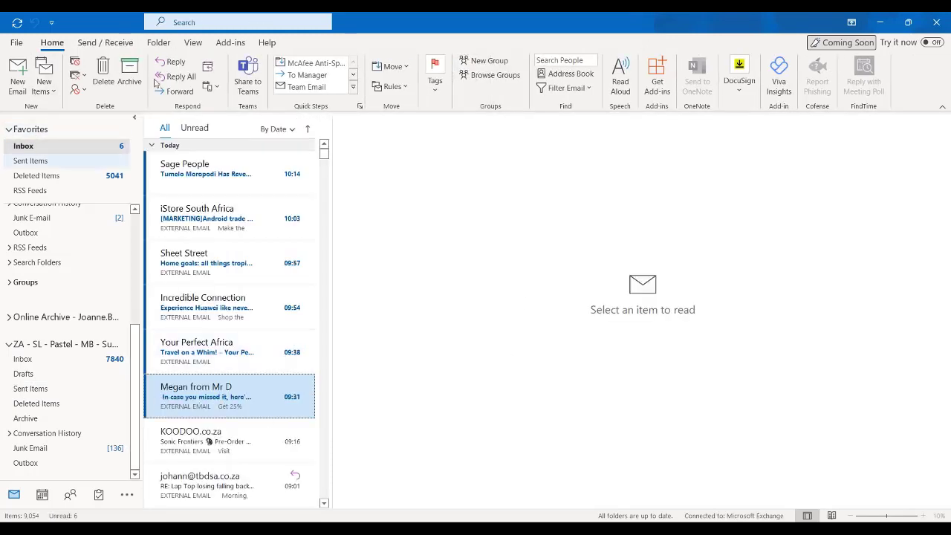
click(936, 22)
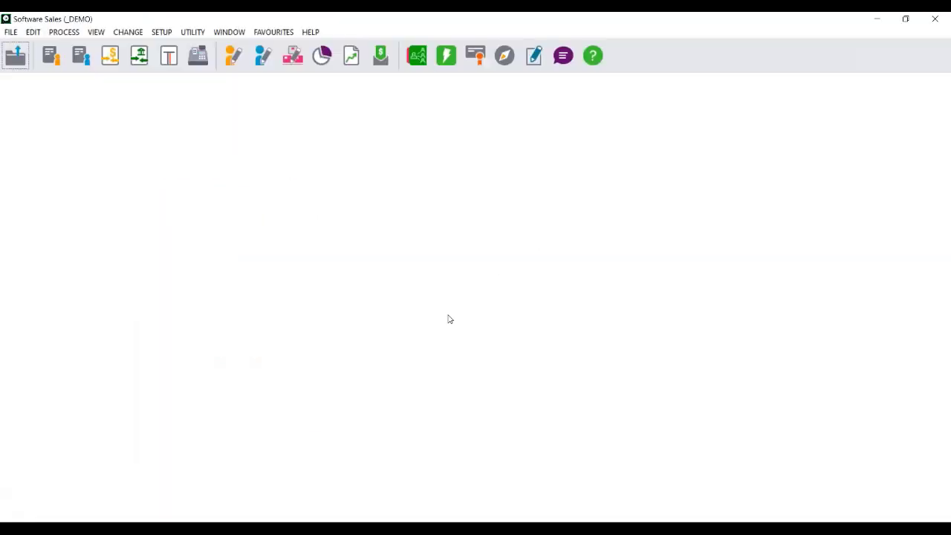
Switch to the Windows Control Panel, show all items as large icons, and open Default Programs
click(554, 526)
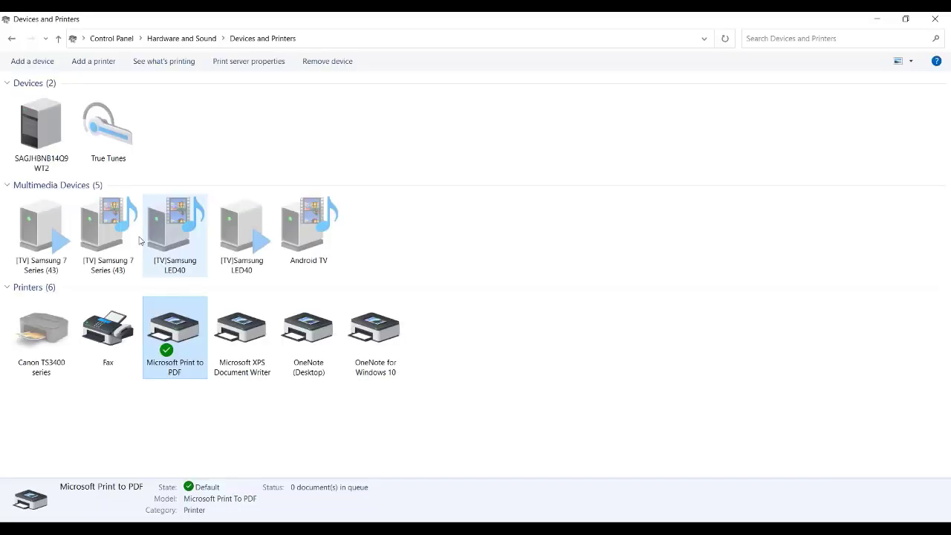
click(111, 39)
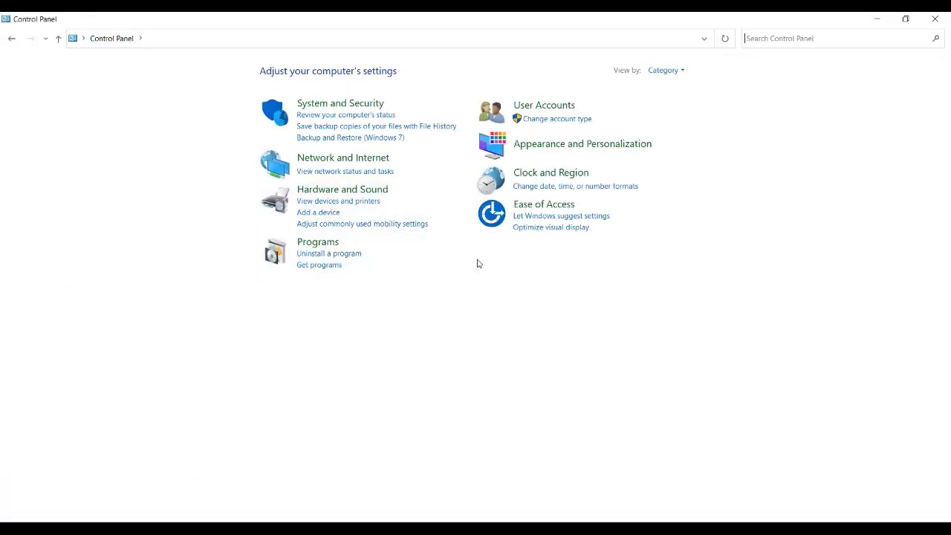
click(910, 39)
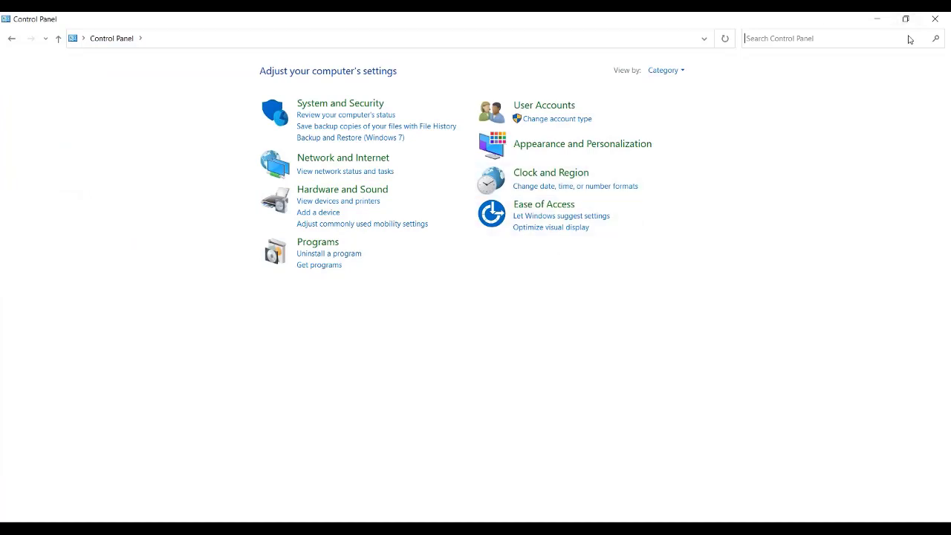
click(672, 71)
click(681, 102)
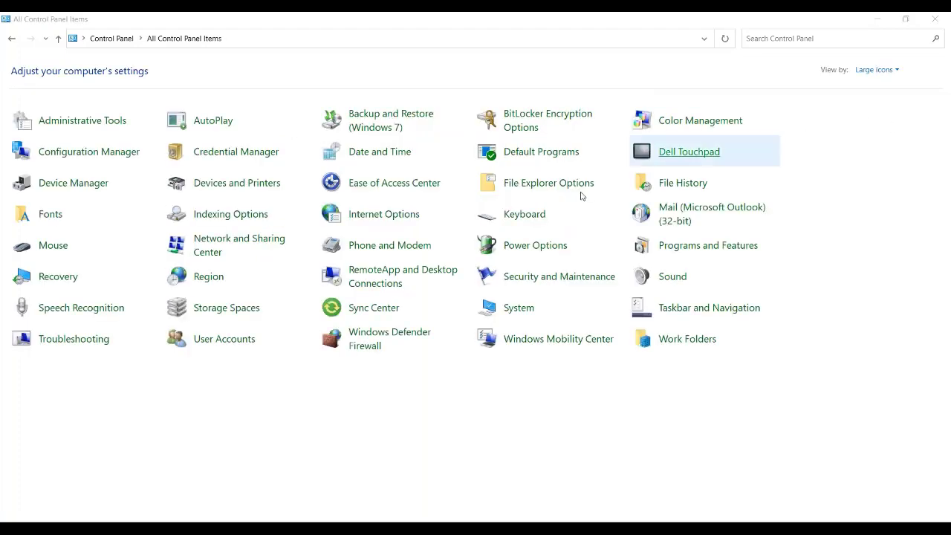
click(534, 156)
click(534, 153)
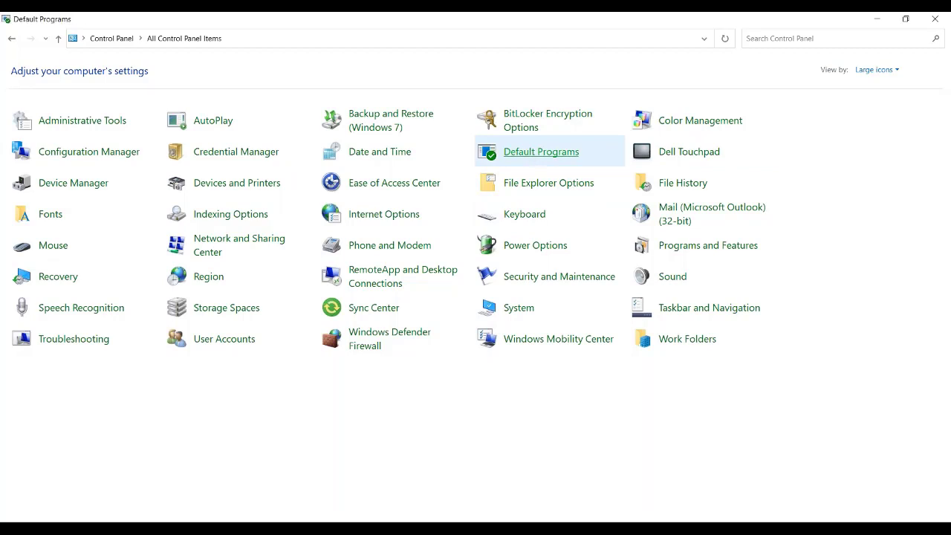
click(180, 94)
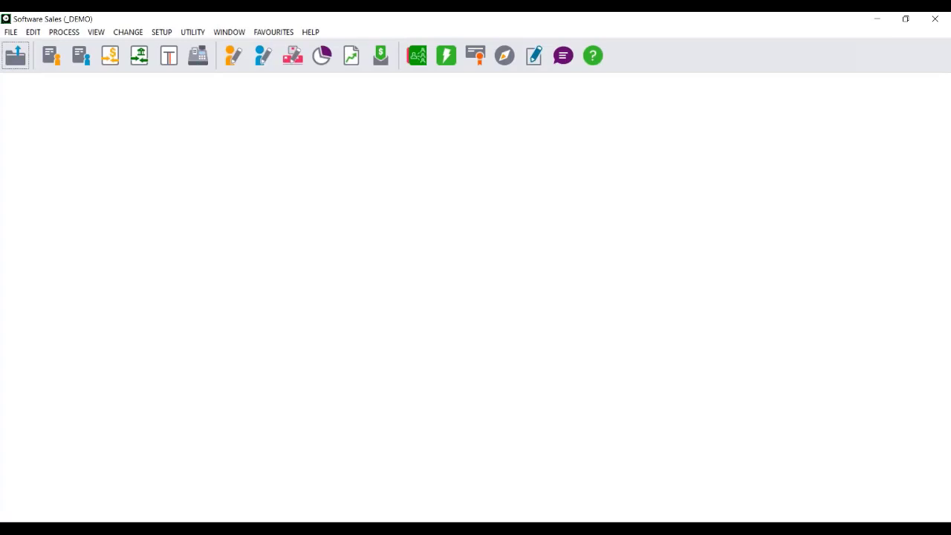
Return to Sage Pastel and open the Customers Control setup, entering the account password
mouse_move(533, 529)
click(157, 32)
mouse_move(211, 184)
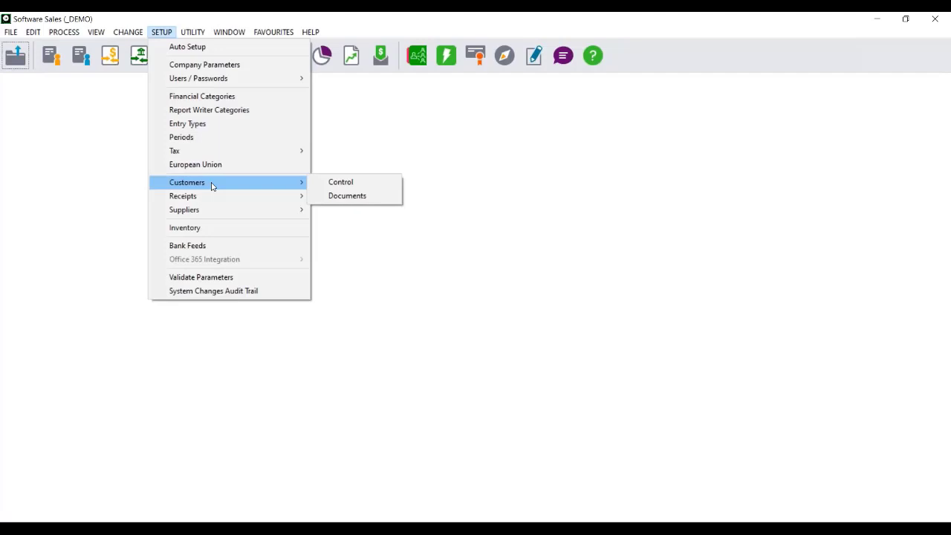
click(353, 182)
text(****)
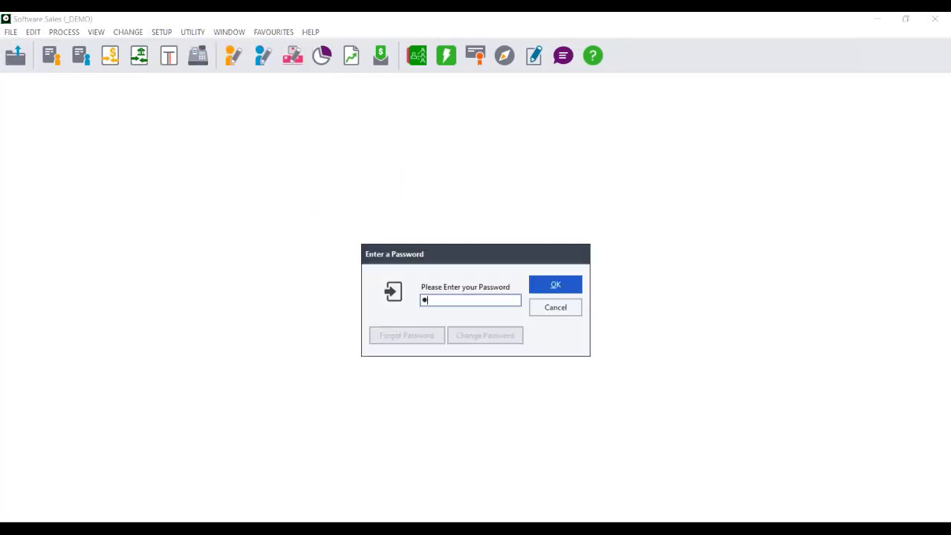
key(Return)
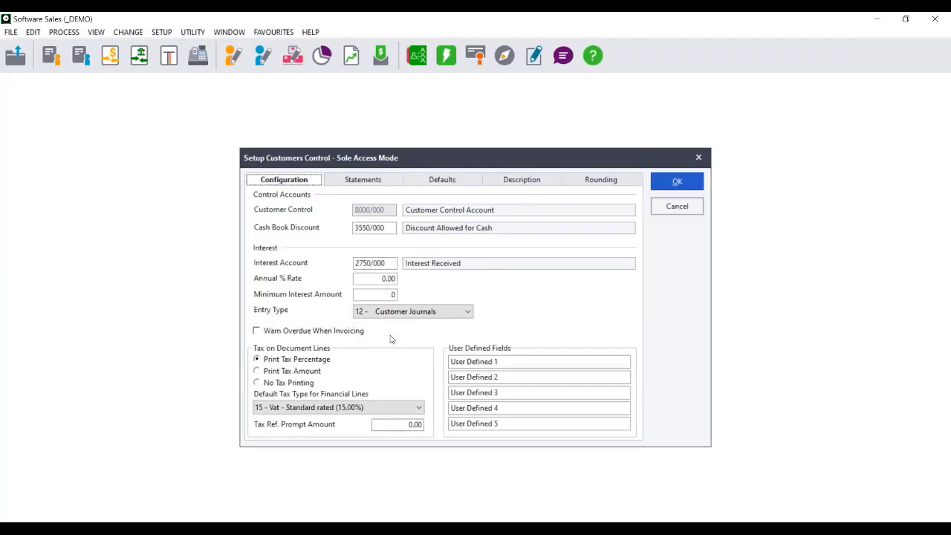
In the statement settings, choose Print Invoice Lines on Statement and try Always Print in Balance Forward Format on and off
click(361, 179)
click(270, 414)
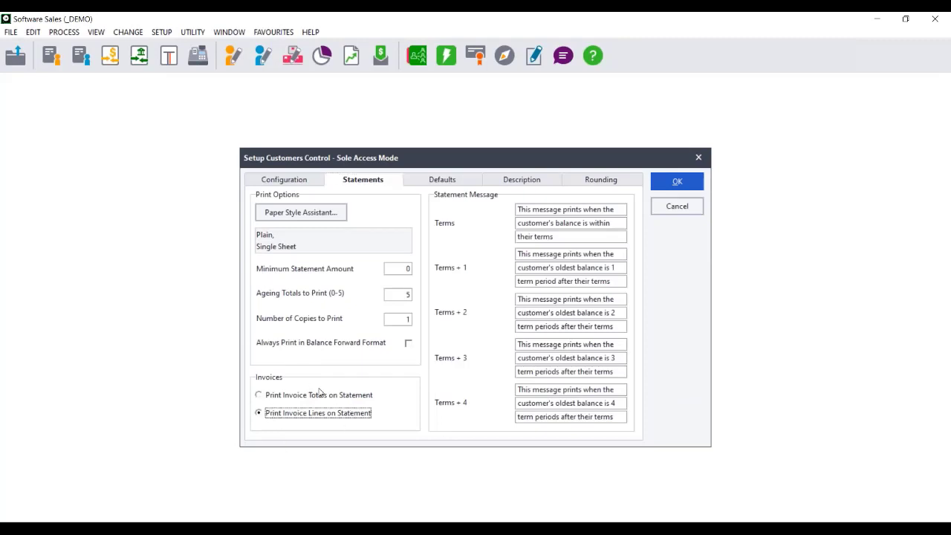
click(409, 344)
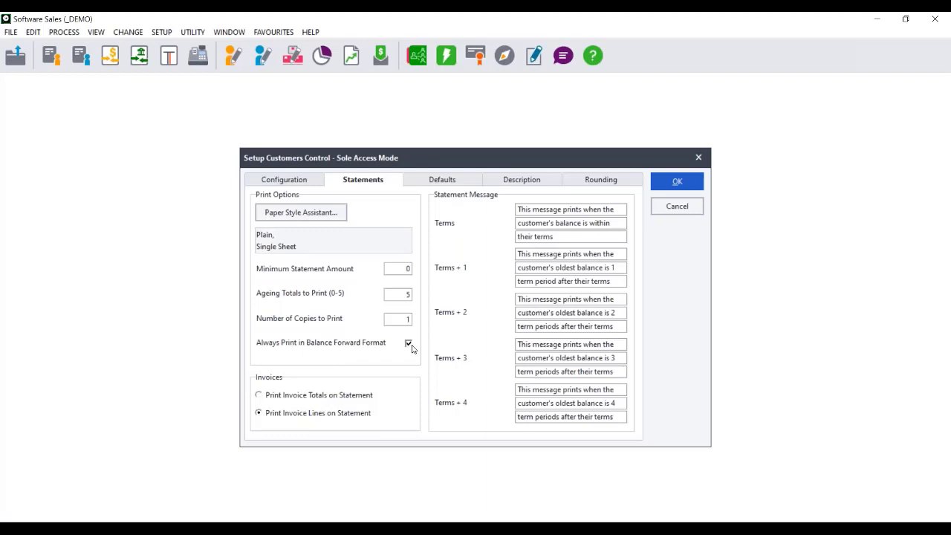
click(408, 343)
click(408, 342)
Alternate between the invoice totals and invoice lines options for statements, ending on Print Invoice Totals on Statement
click(297, 397)
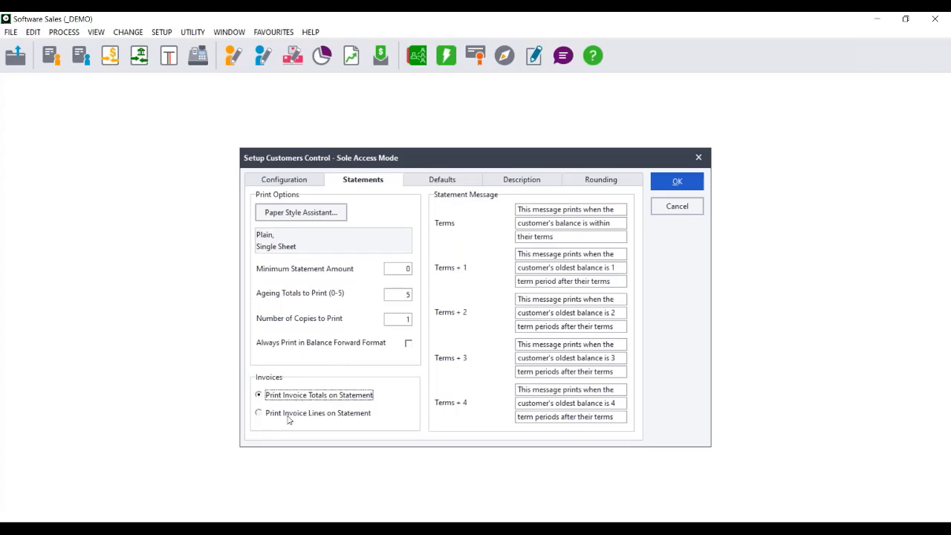
click(288, 418)
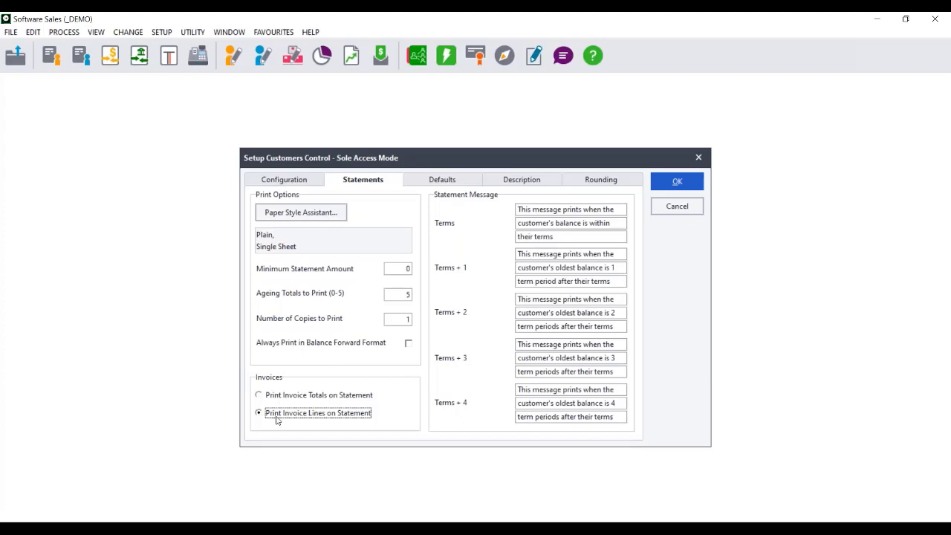
click(273, 398)
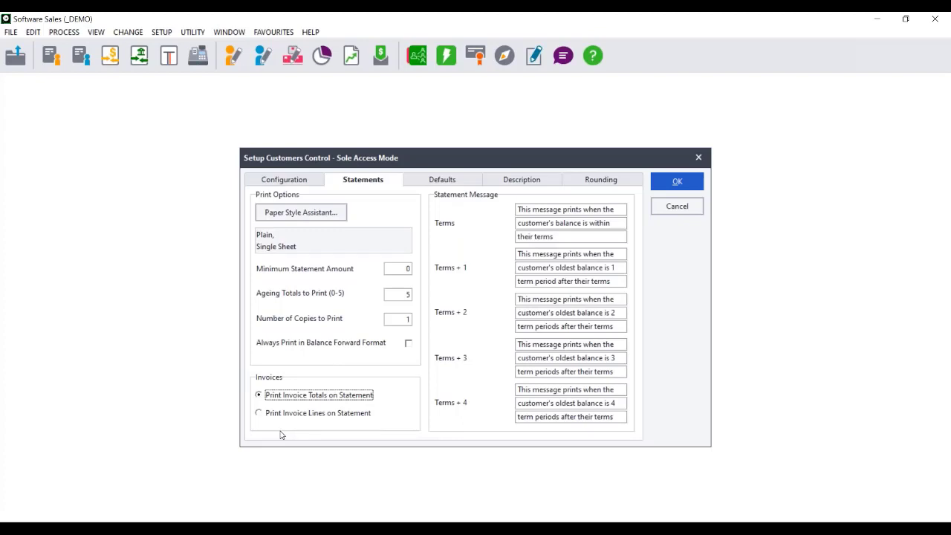
Try Print Invoice Lines on Statement, switch back to Print Invoice Totals on Statement, and close the Customers Control setup without saving
click(272, 419)
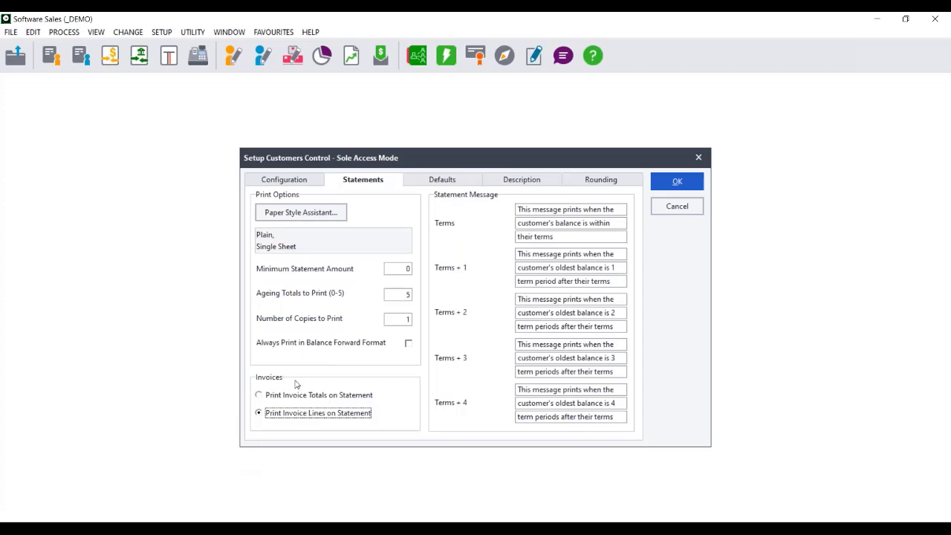
click(285, 395)
click(408, 344)
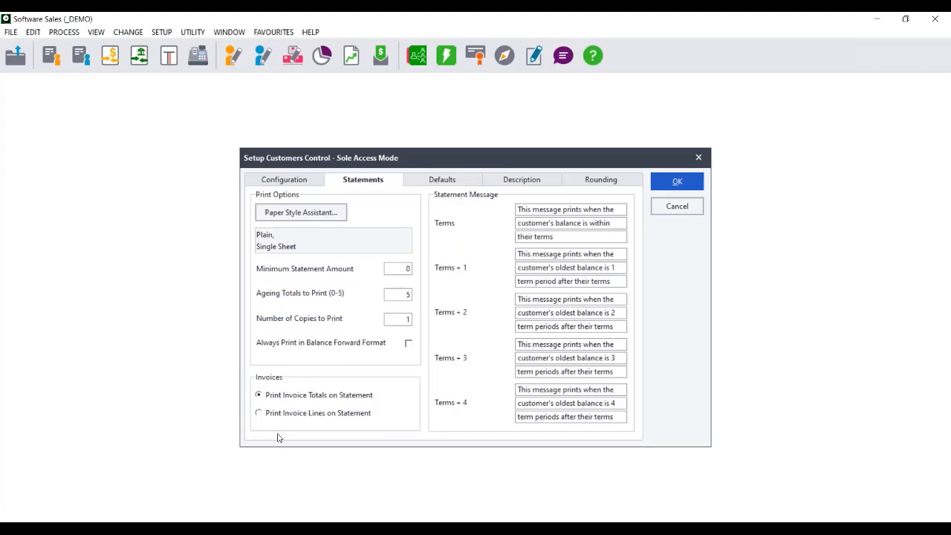
click(676, 215)
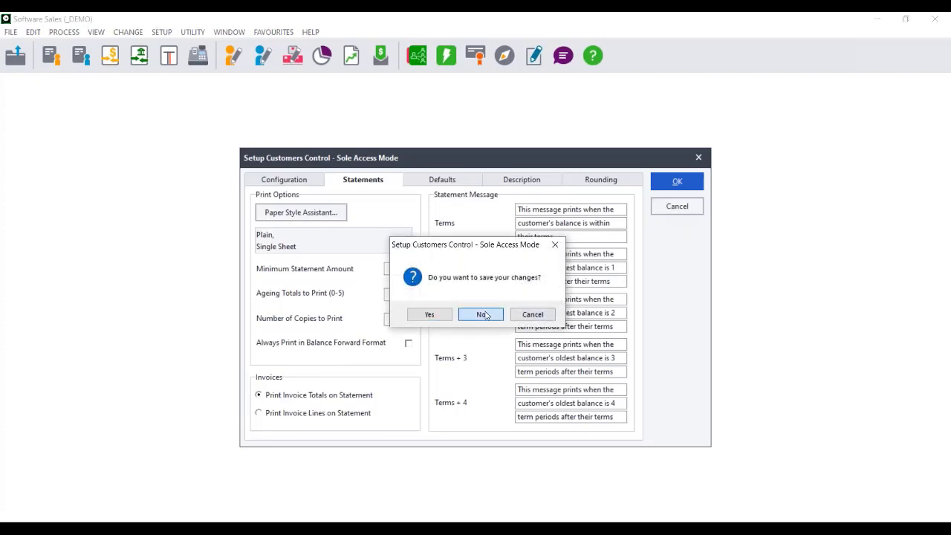
click(484, 314)
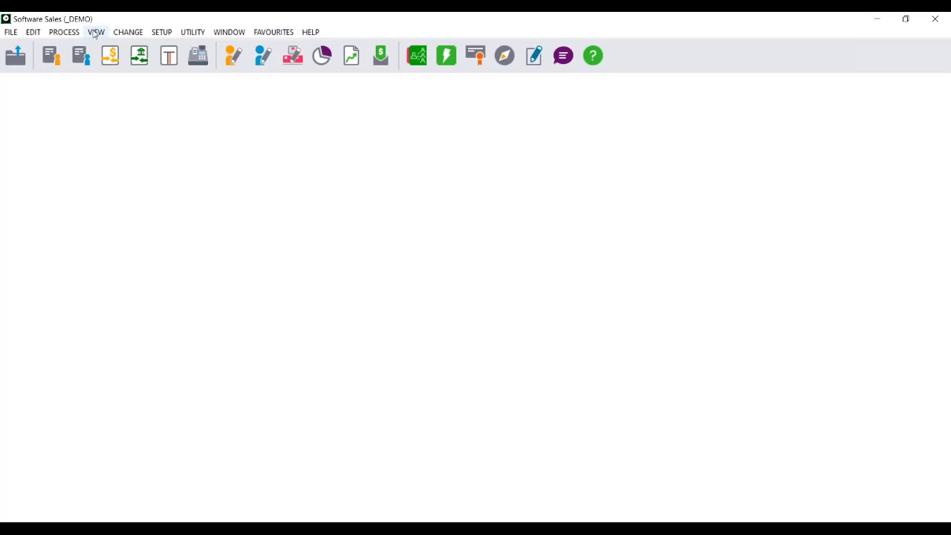
Open Printer / Fonts Setup and set the customer quotation printer to Microsoft Print to PDF
click(11, 32)
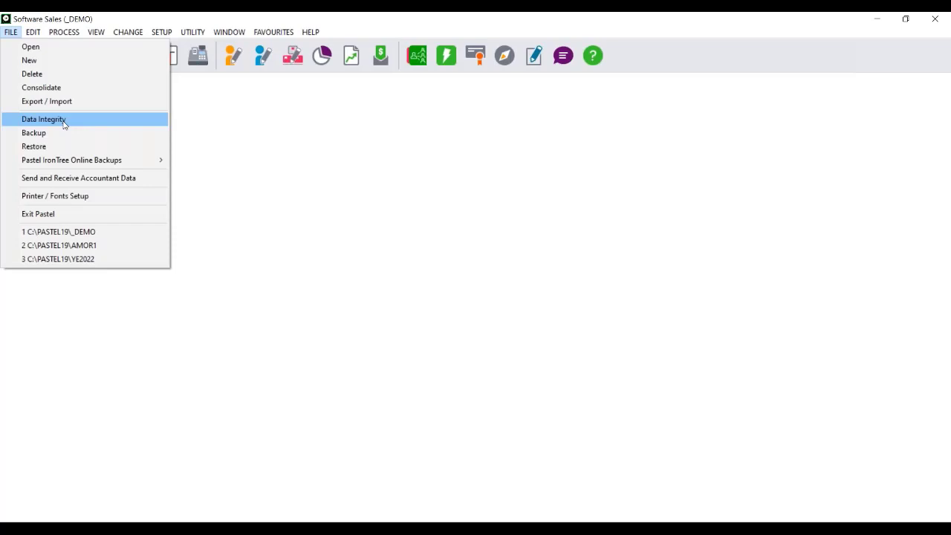
click(57, 197)
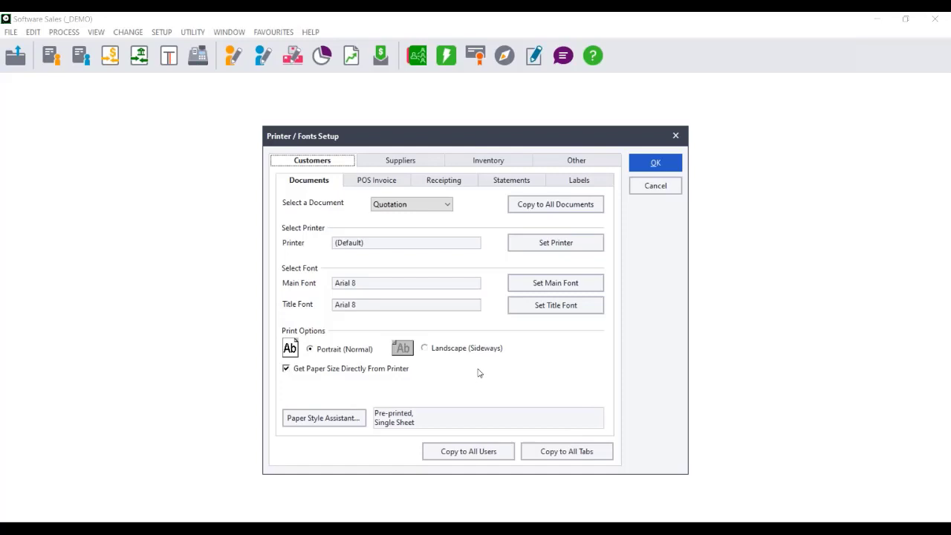
click(533, 243)
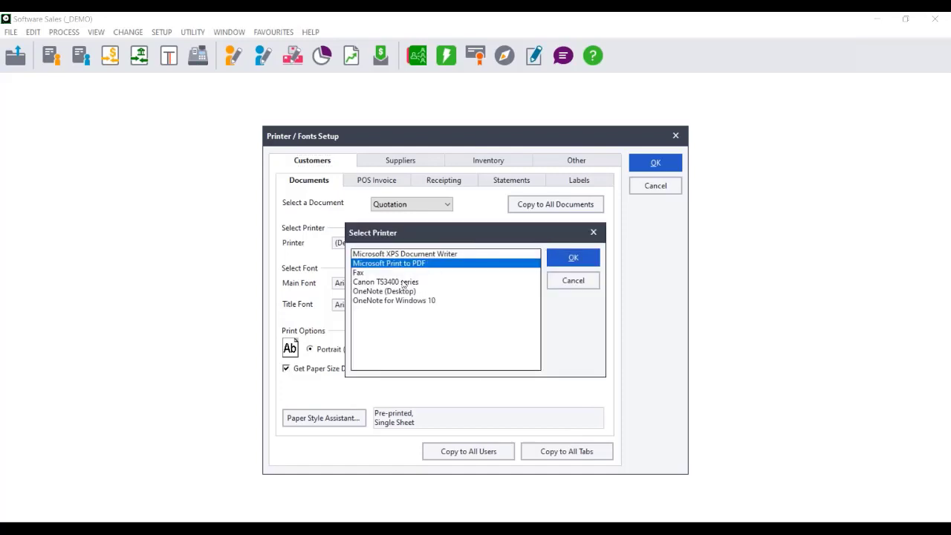
double_click(407, 263)
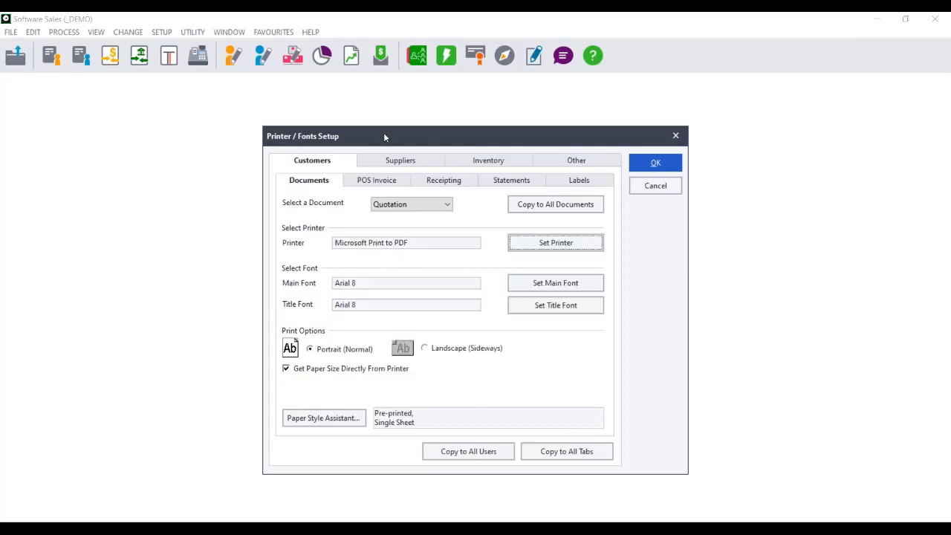
Set the quotation paper style to plain, single sheet paper with the Paper Style Assistant
click(340, 417)
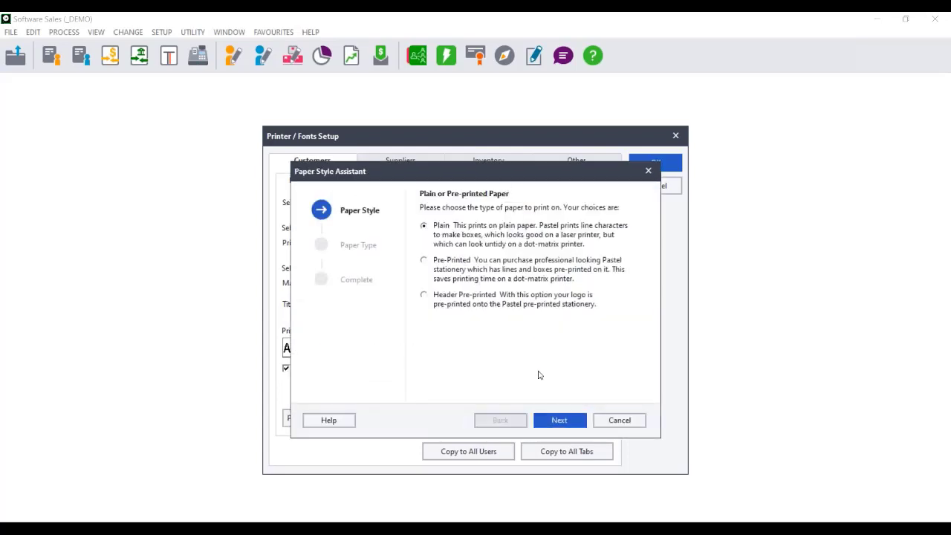
click(551, 420)
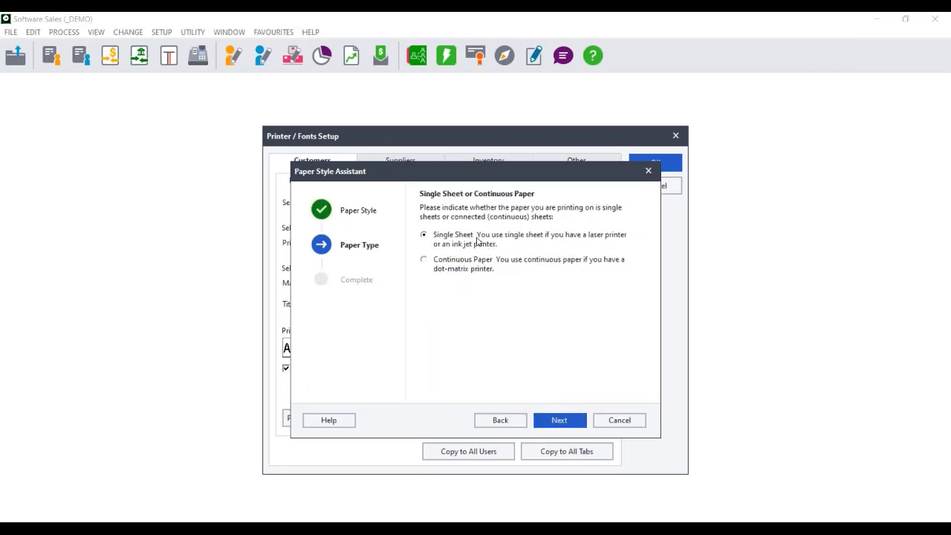
click(565, 423)
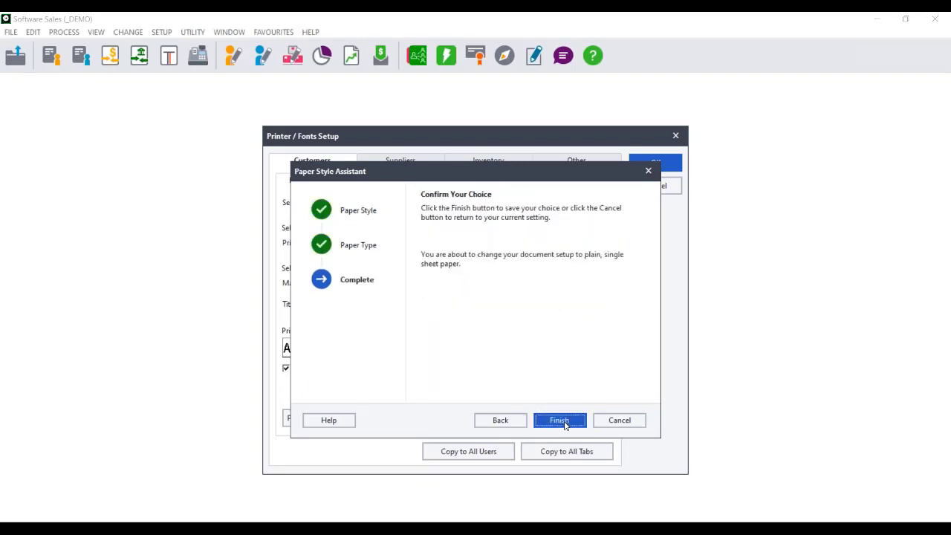
click(565, 423)
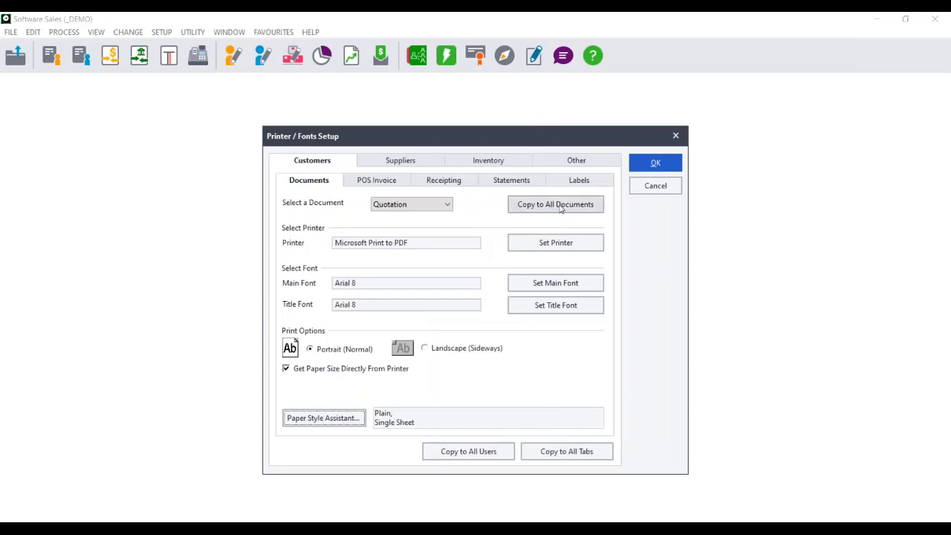
Copy the printer and font settings to all tabs and all users, and save the setup
click(582, 450)
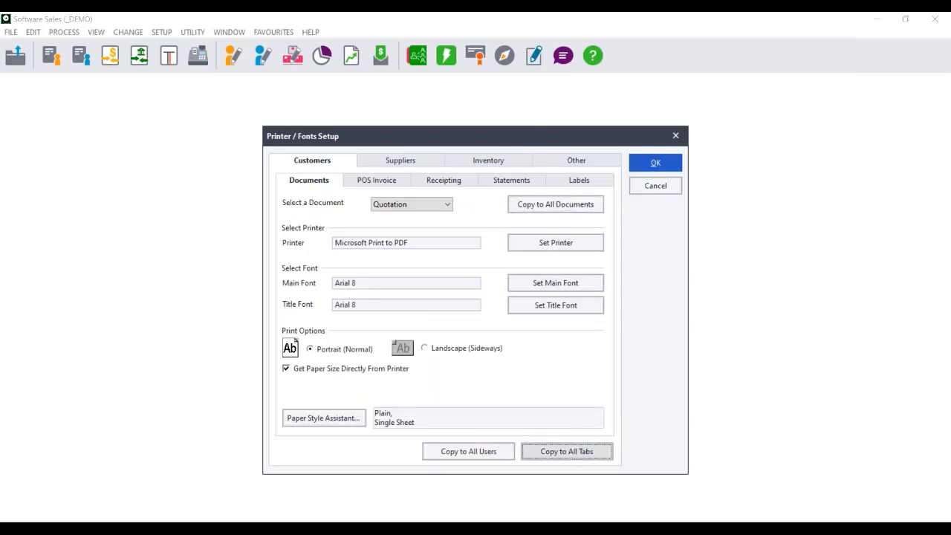
click(470, 450)
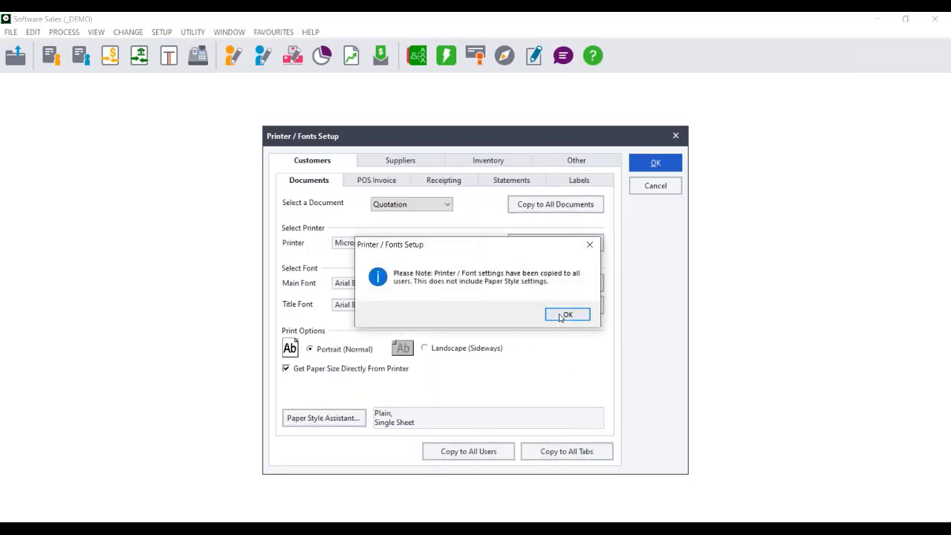
click(561, 316)
click(656, 166)
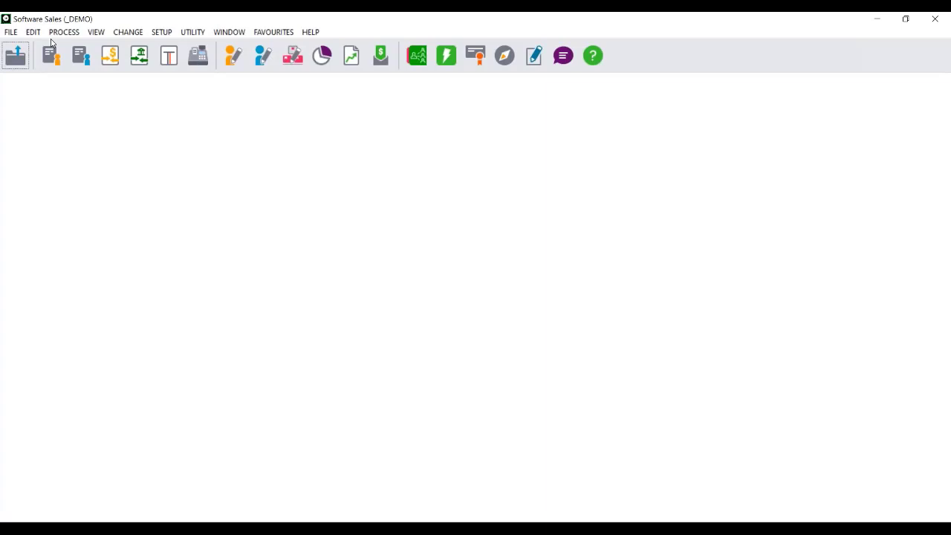
Reopen Printer / Fonts Setup for the customer documents
click(13, 32)
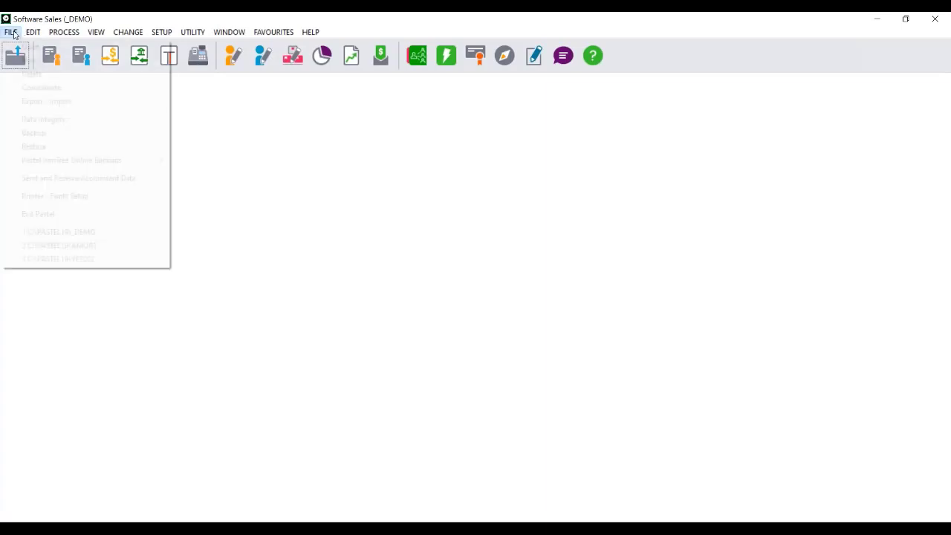
mouse_move(32, 32)
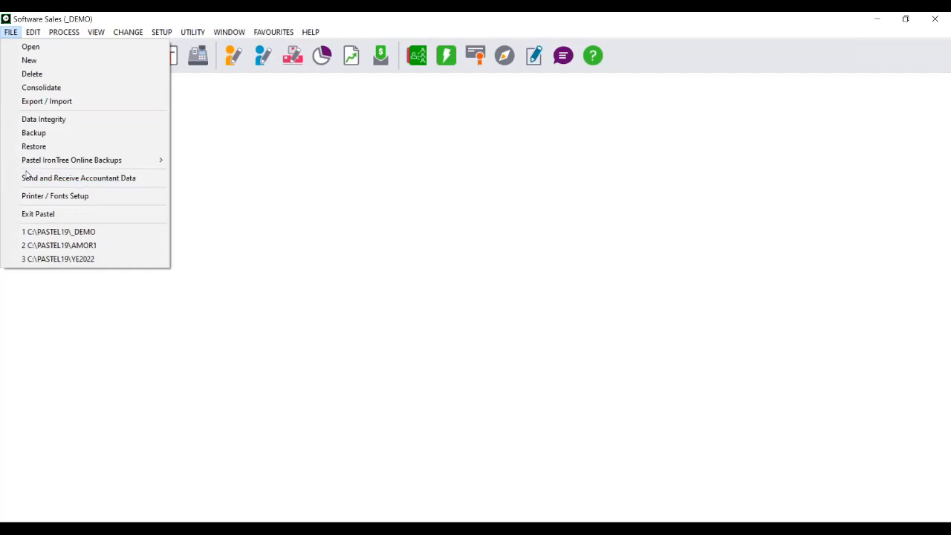
click(32, 195)
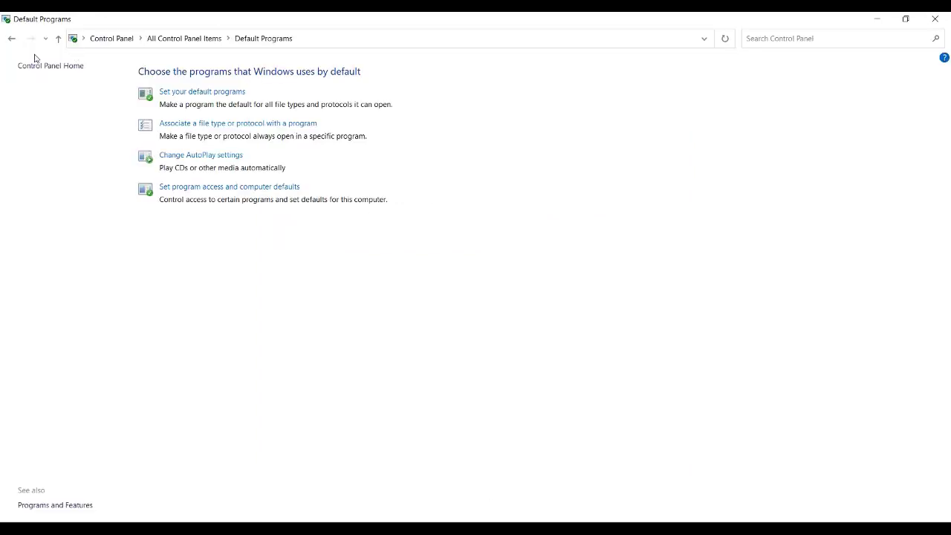
Switch to the Windows Control Panel, go back to all items, and try to open Device Manager, allowing its approval request
click(11, 38)
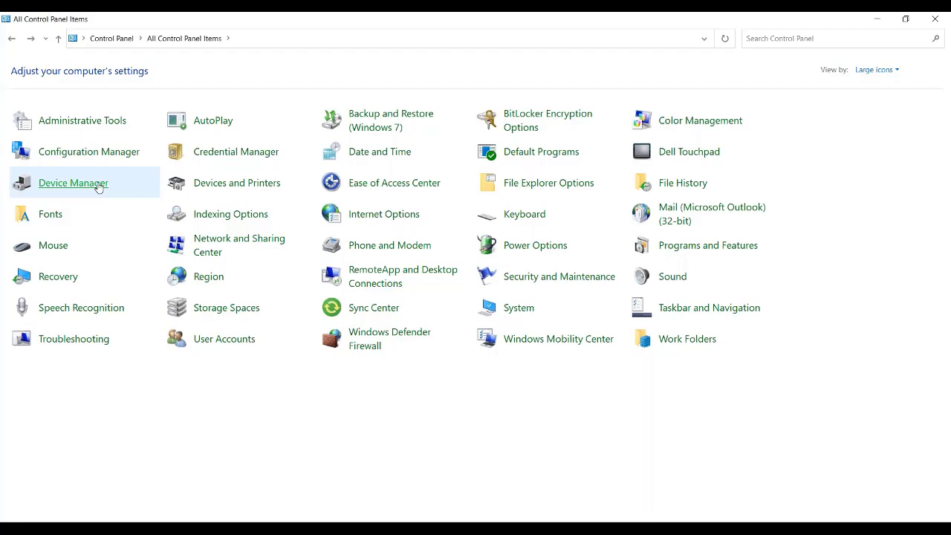
click(99, 185)
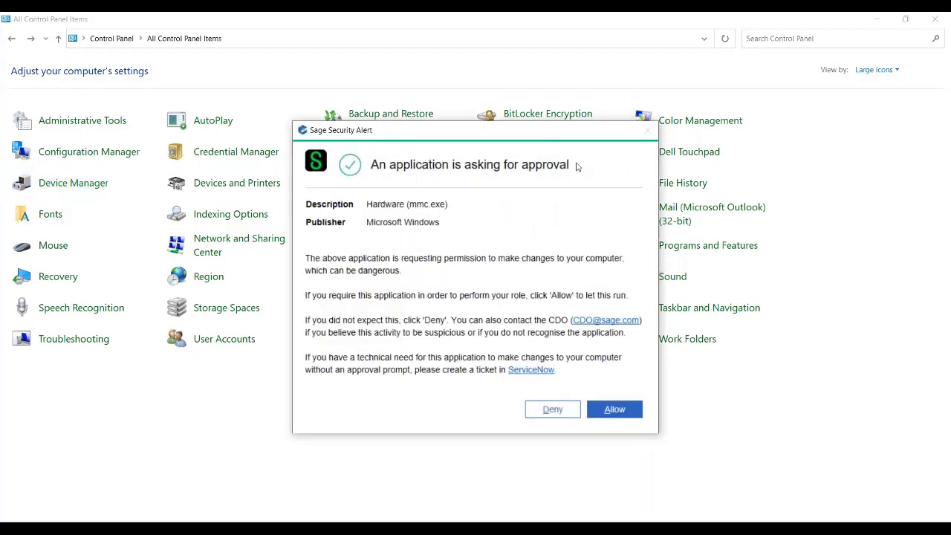
click(614, 409)
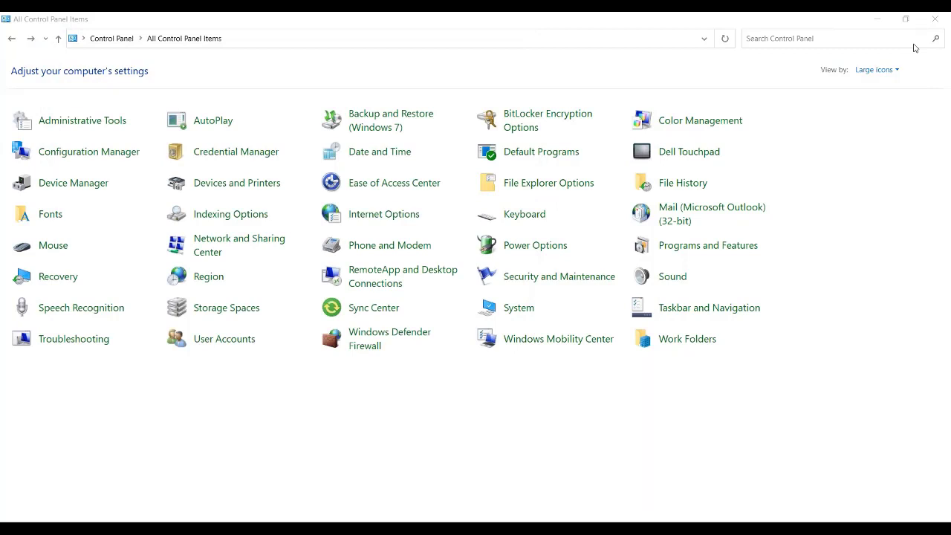
Show the Control Panel by category and view the devices and printers
click(875, 70)
click(876, 87)
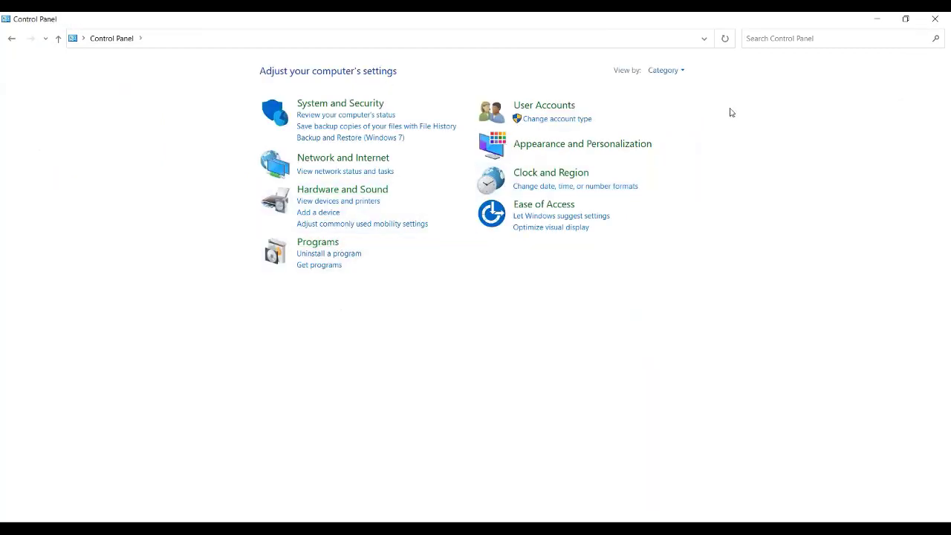
click(347, 202)
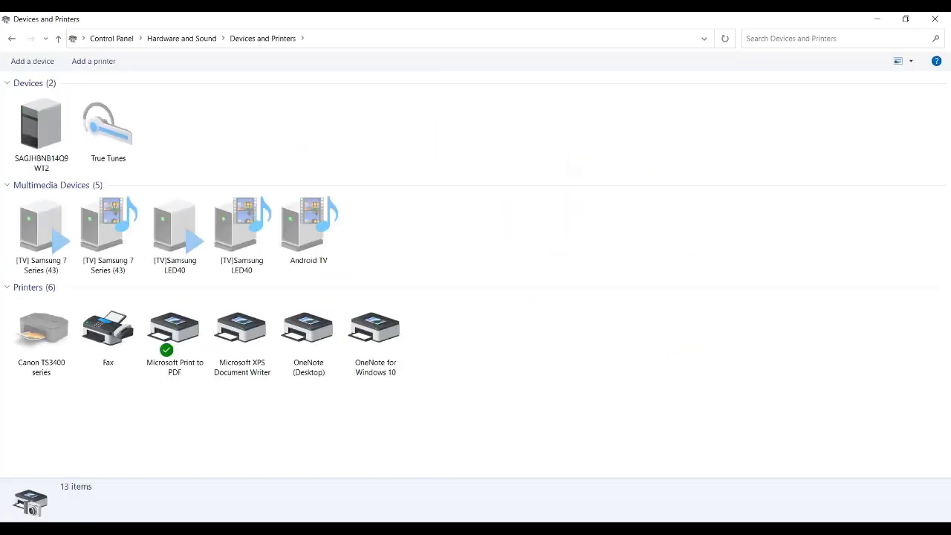
Examine the main and page setup printing preferences of the Canon TS3400 series printer, and close them without changes
click(42, 333)
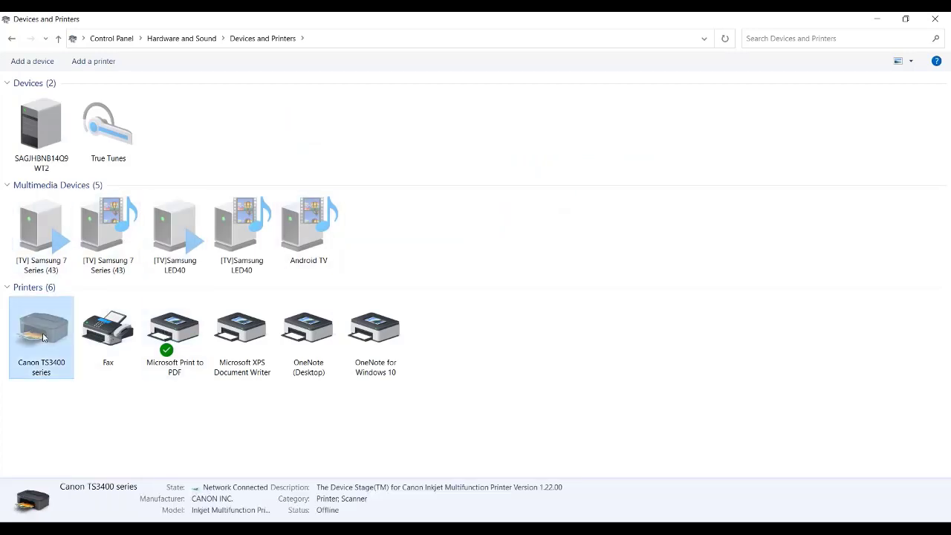
right_click(42, 334)
click(67, 407)
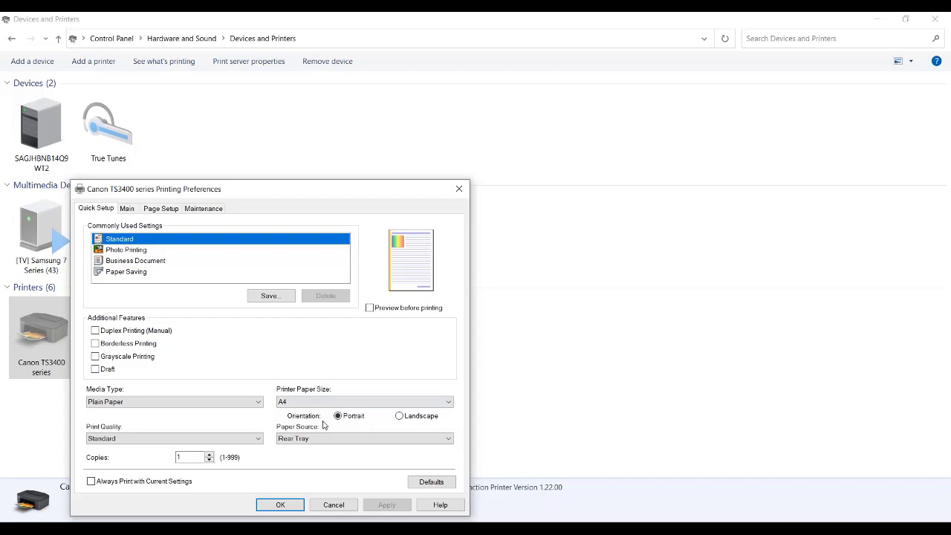
click(127, 209)
click(157, 210)
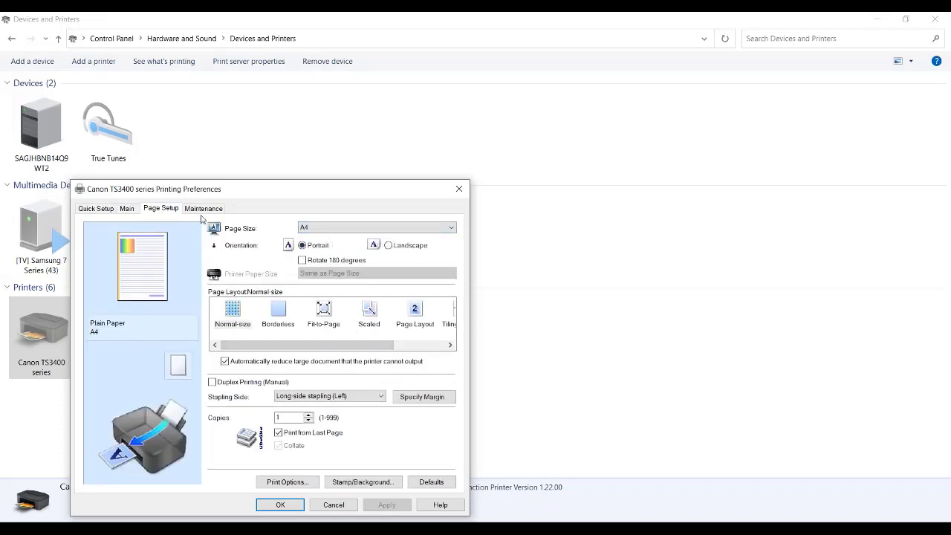
click(459, 190)
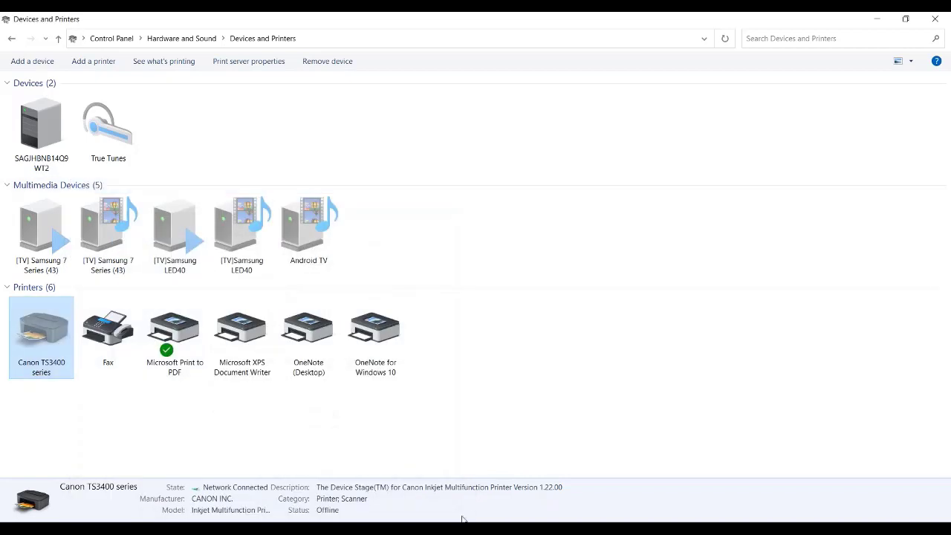
mouse_move(411, 529)
click(520, 275)
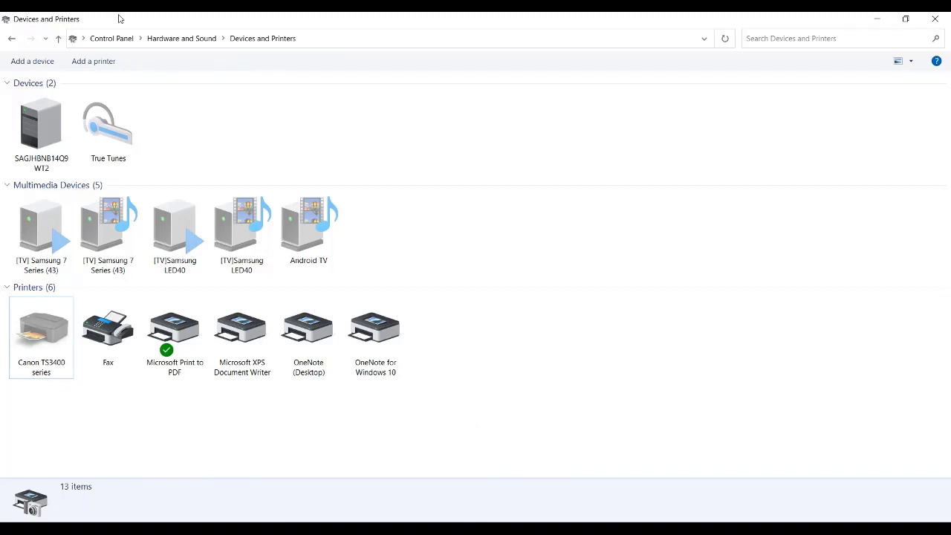
Return to the Control Panel home, show all items as large icons, and open Default Programs
click(104, 38)
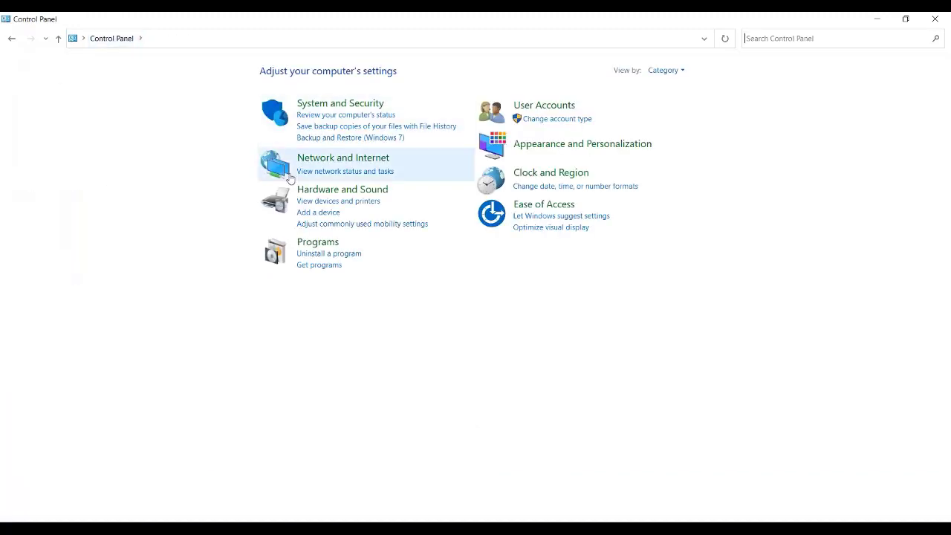
click(673, 69)
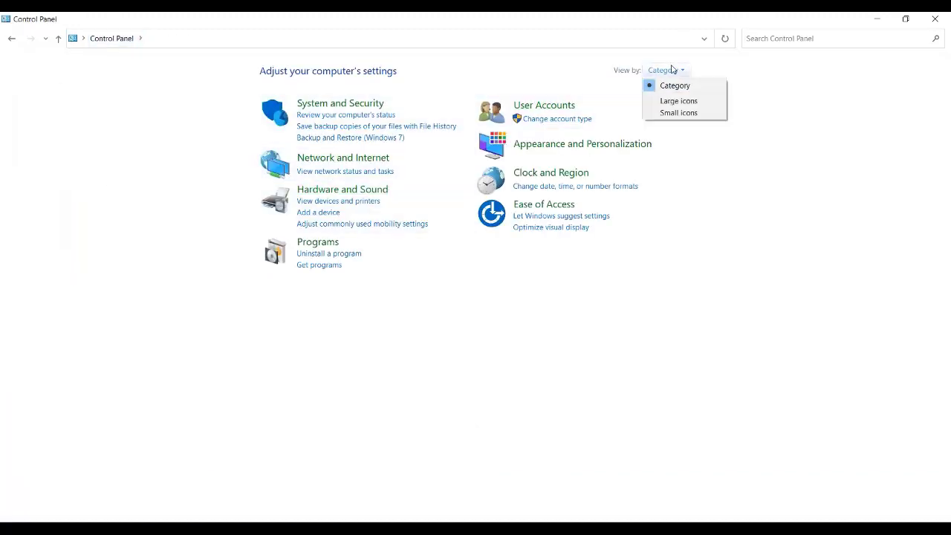
click(677, 102)
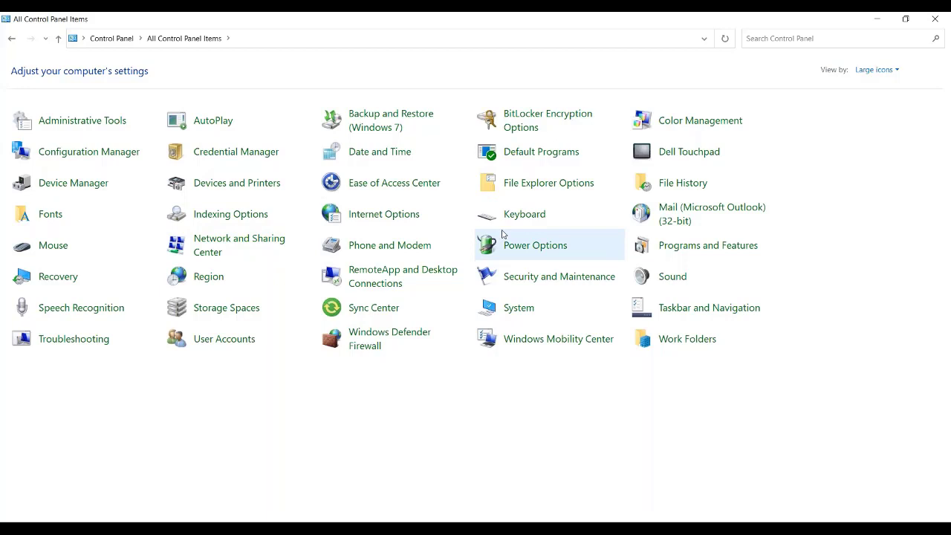
click(529, 153)
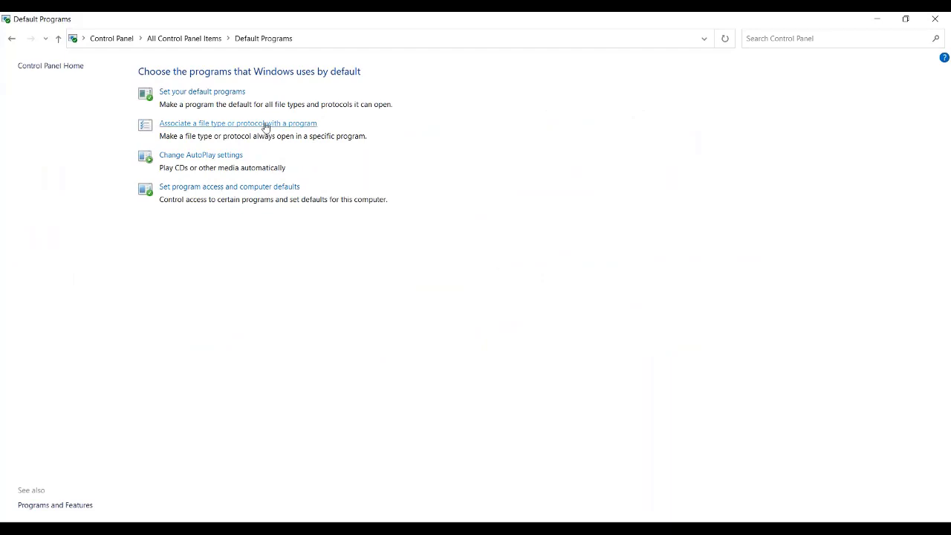
Check the default email app in the Windows default apps settings, and close Settings and Control Panel to return to Sage Pastel
click(203, 93)
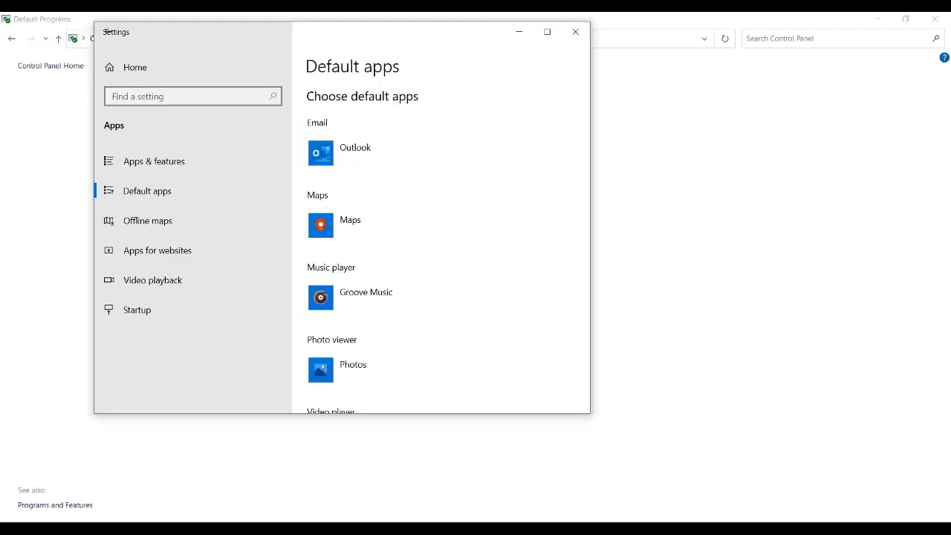
click(576, 29)
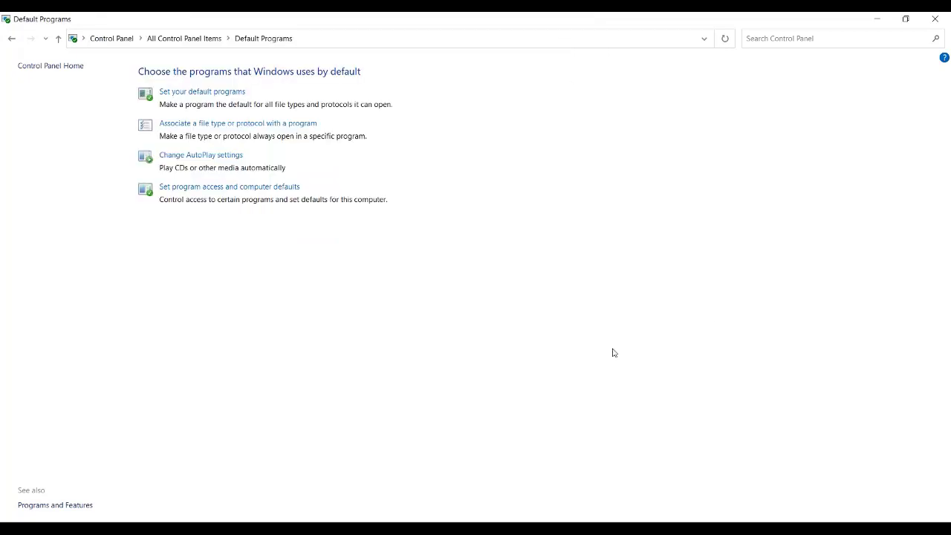
click(935, 18)
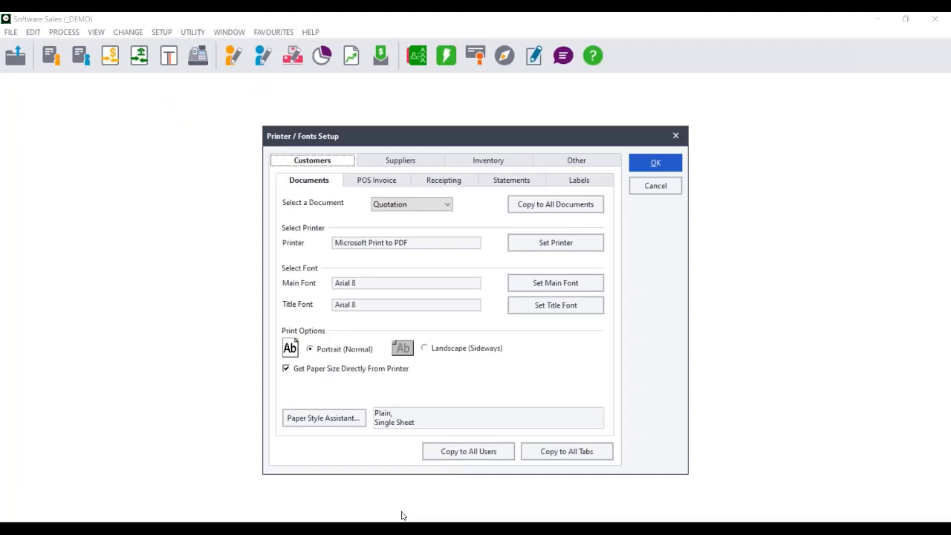
Switch to Outlook, check the email accounts set up in Account Settings, and close the dialog
click(382, 529)
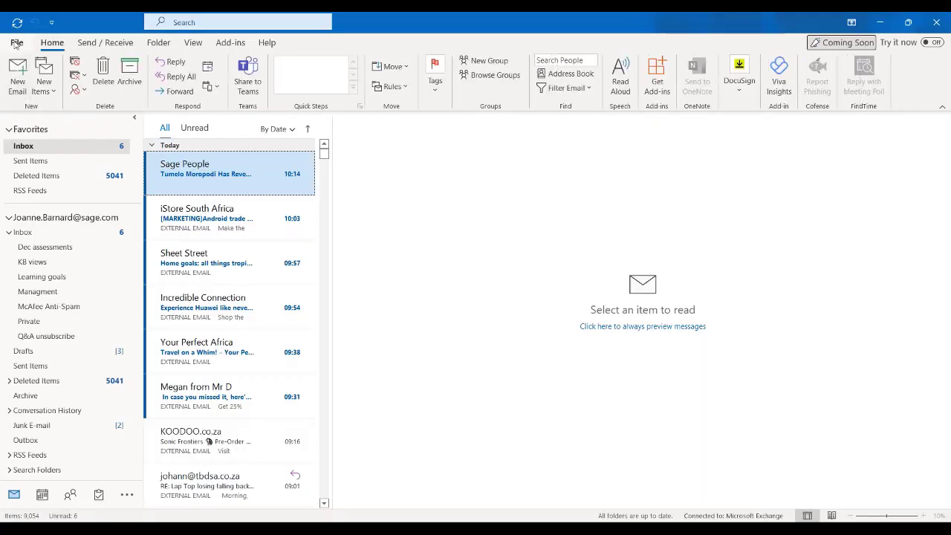
click(17, 43)
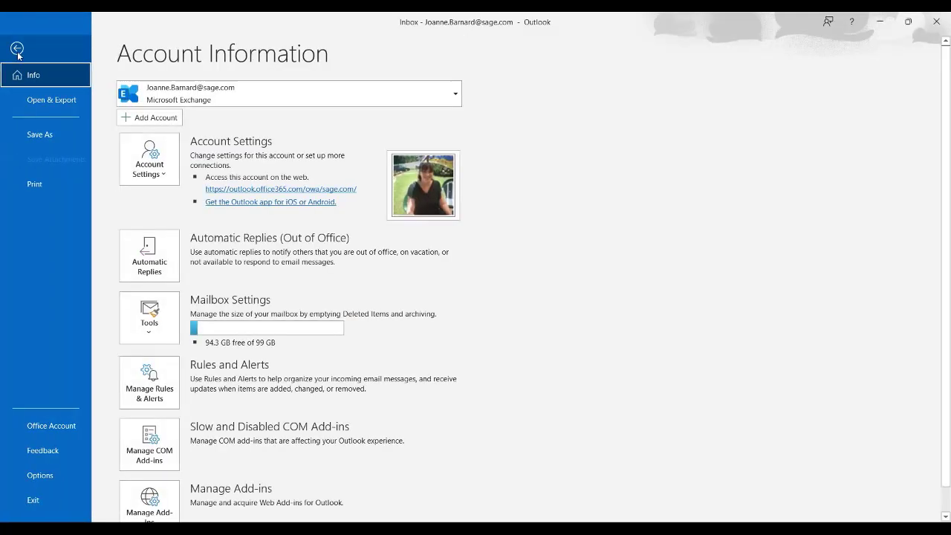
click(149, 160)
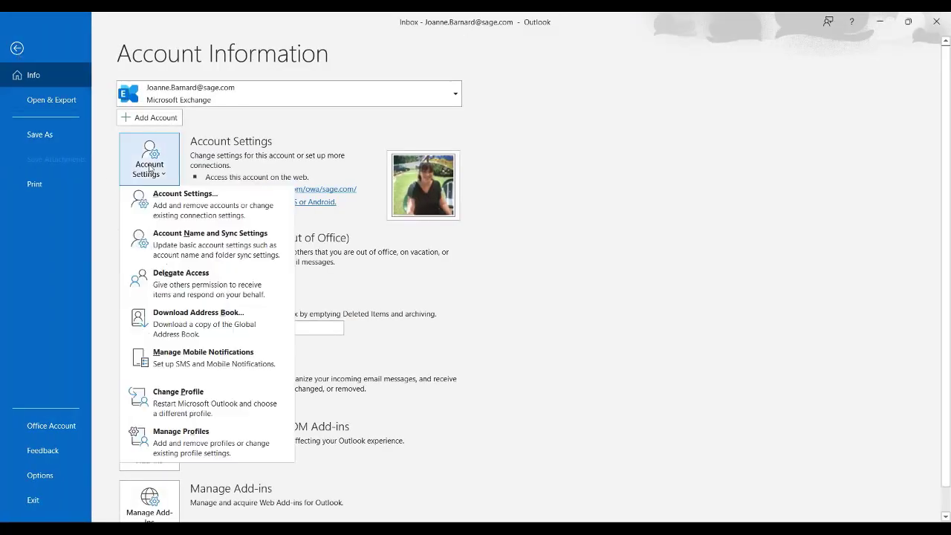
click(163, 222)
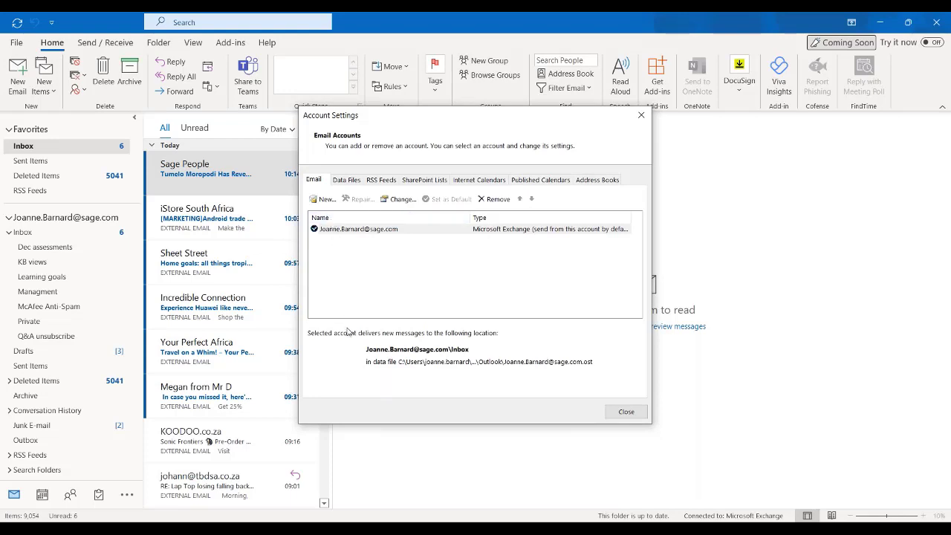
click(641, 116)
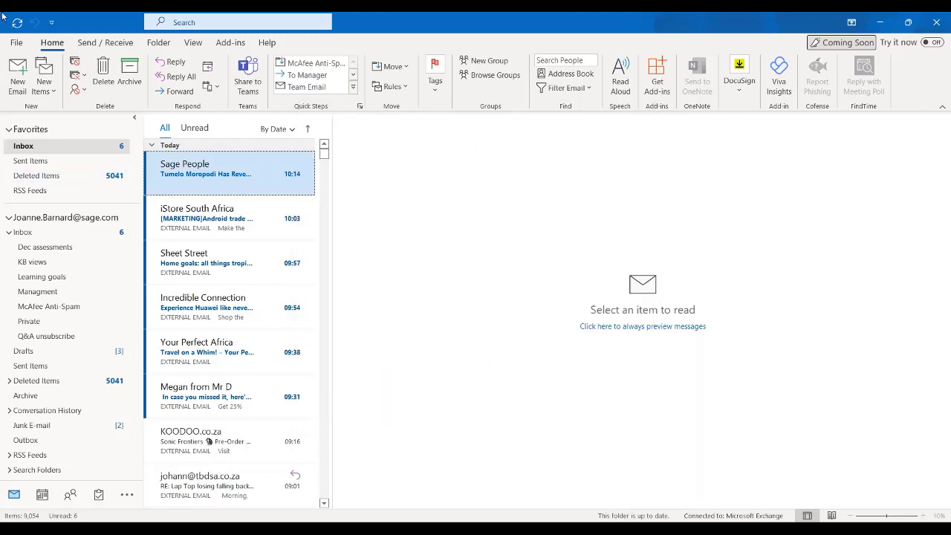
Return to the Account Information page and look over the available account settings options without choosing one
click(12, 41)
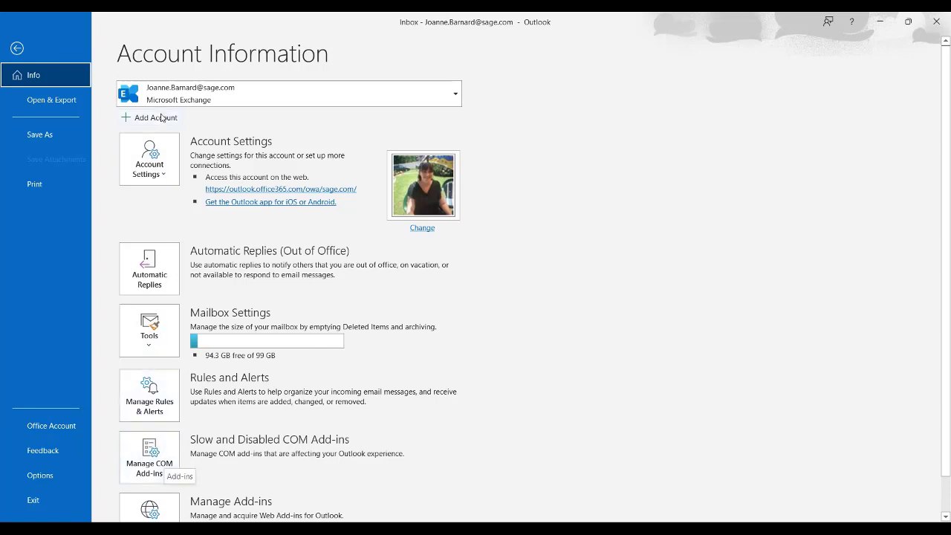
click(154, 176)
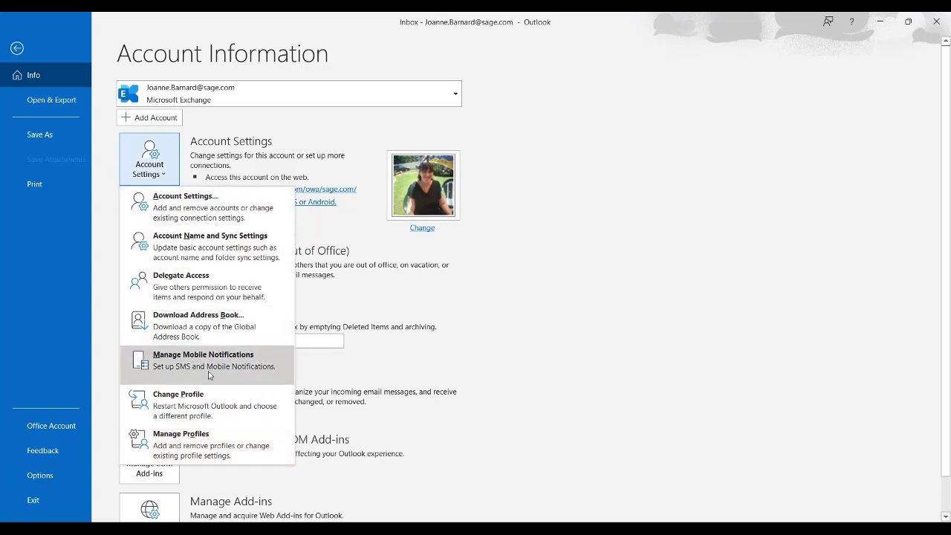
key(Escape)
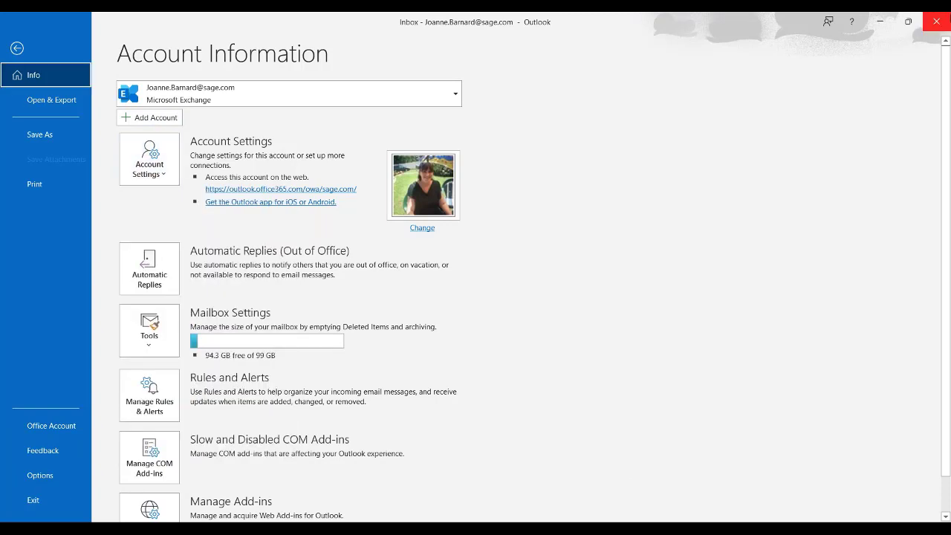
Open the web add-ins manager, view the personal and admin-managed add-ins, and close the add-ins window
drag(950, 80, 949, 80)
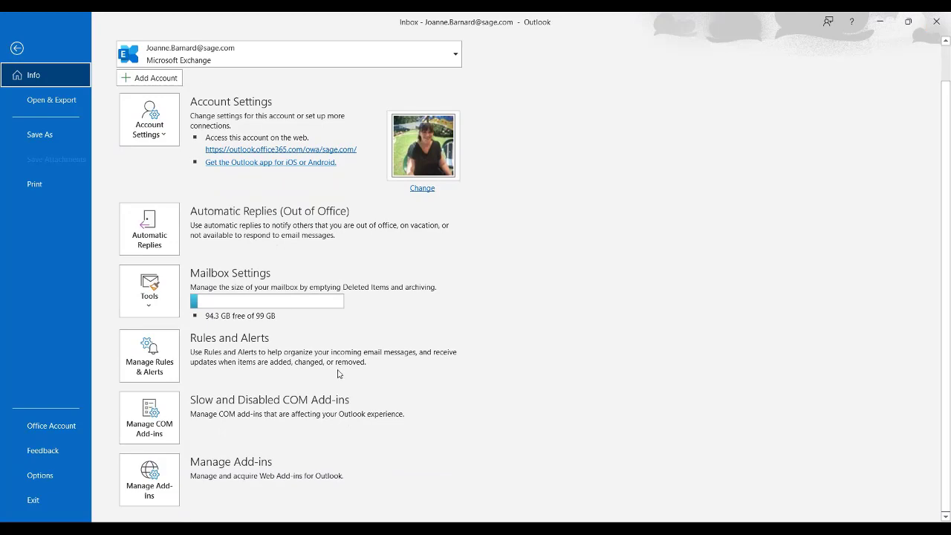
click(158, 476)
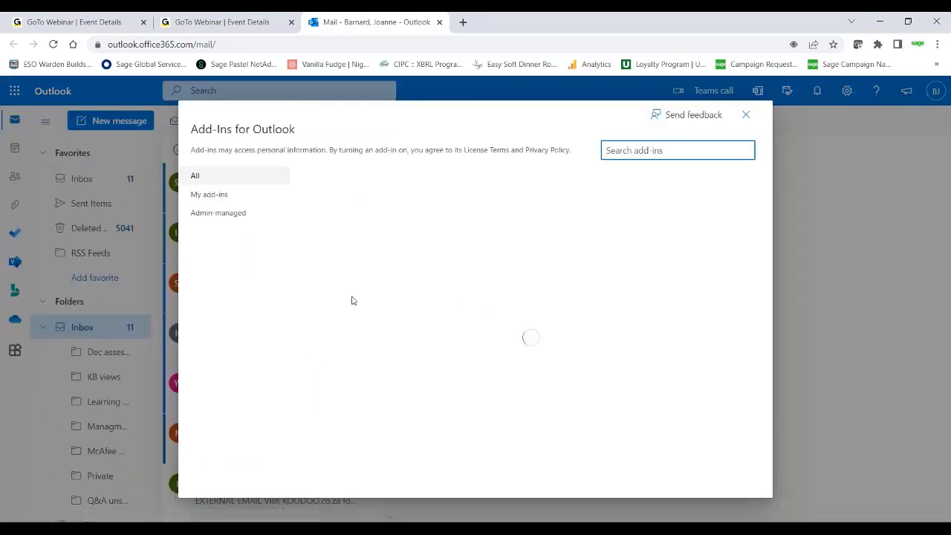
click(211, 197)
click(215, 213)
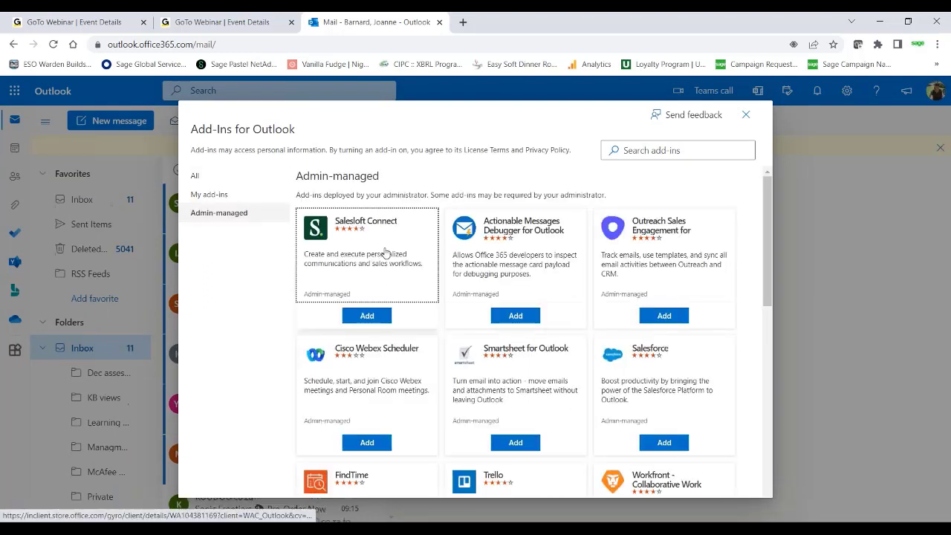
click(746, 115)
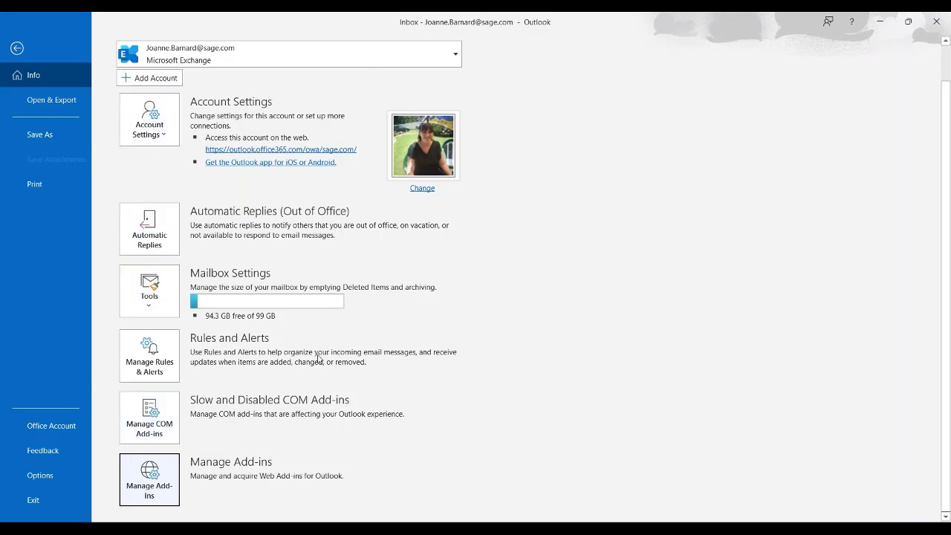
Review the Add-ins and Trust Center pages of Outlook Options without changes, and close Outlook and its web mail page
click(40, 476)
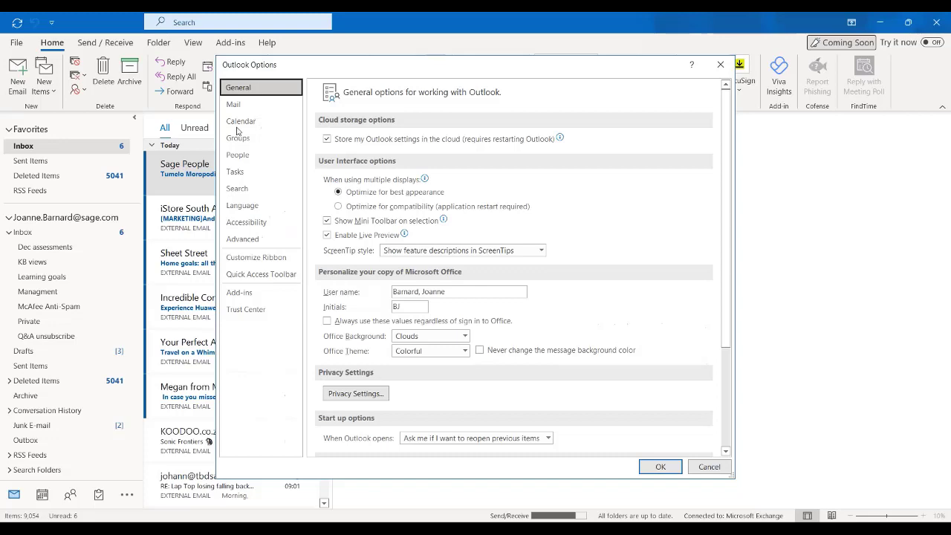
click(245, 293)
click(250, 310)
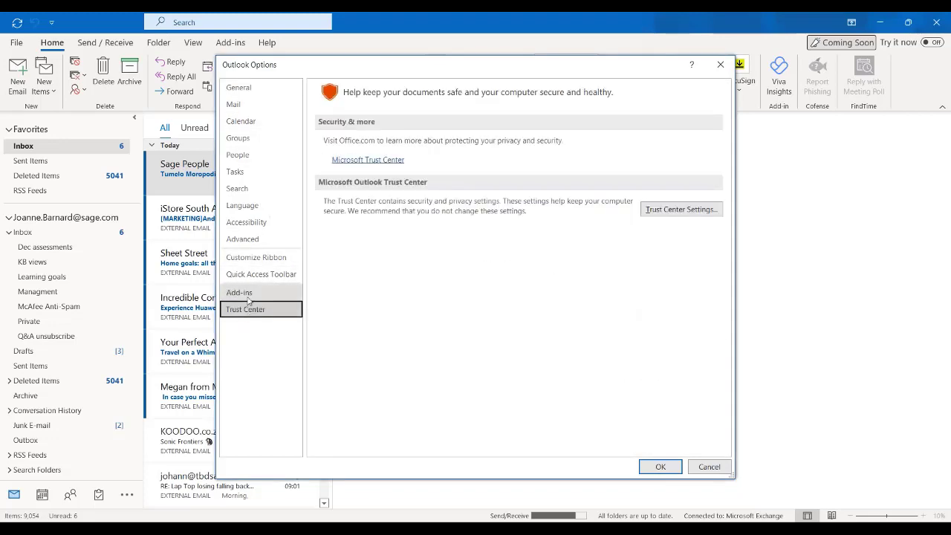
click(249, 294)
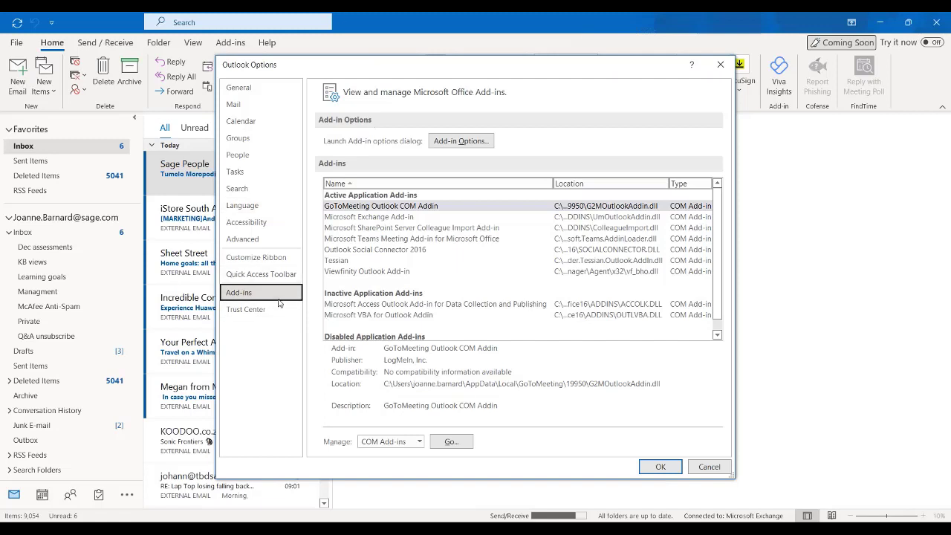
click(250, 308)
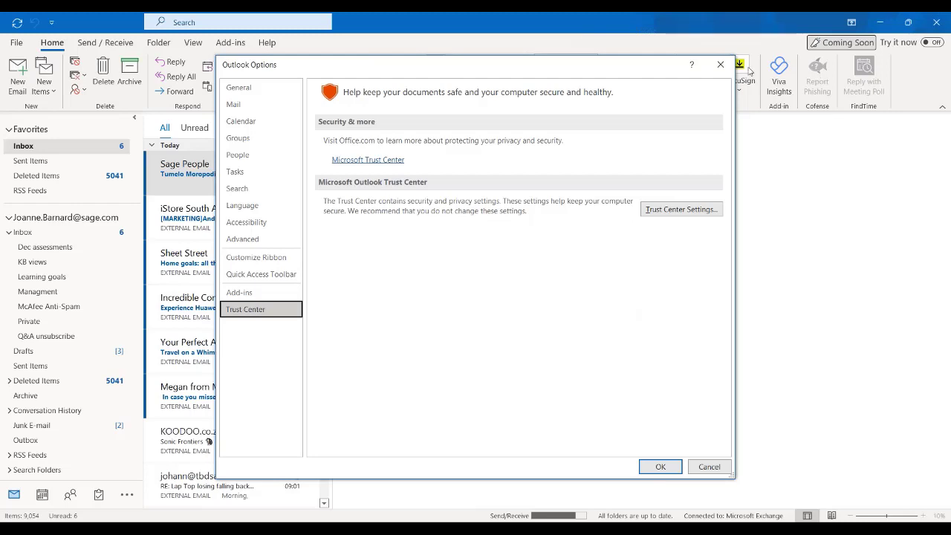
click(721, 66)
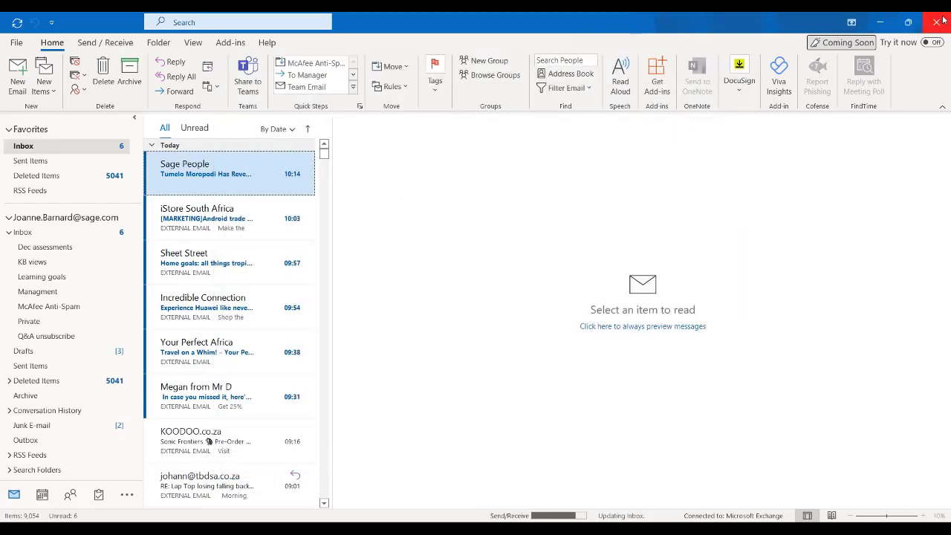
click(936, 22)
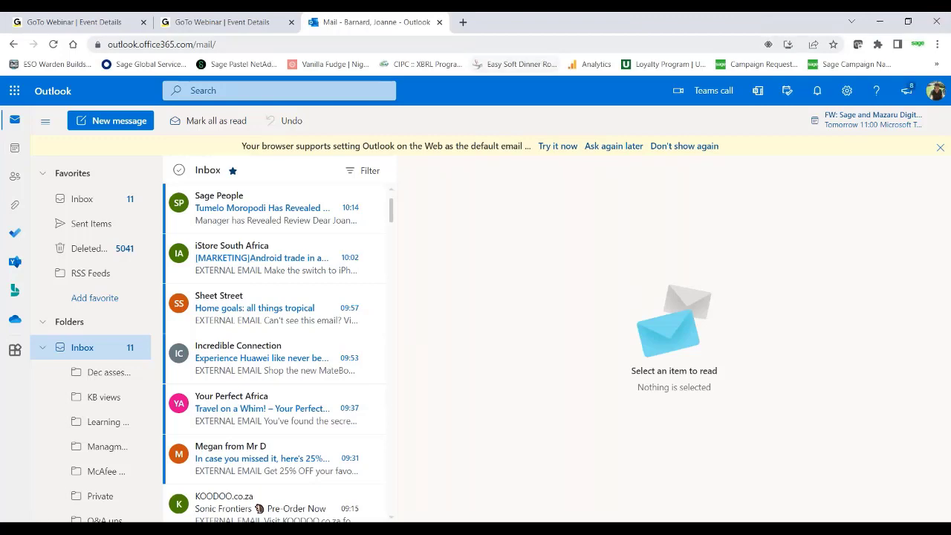
click(440, 22)
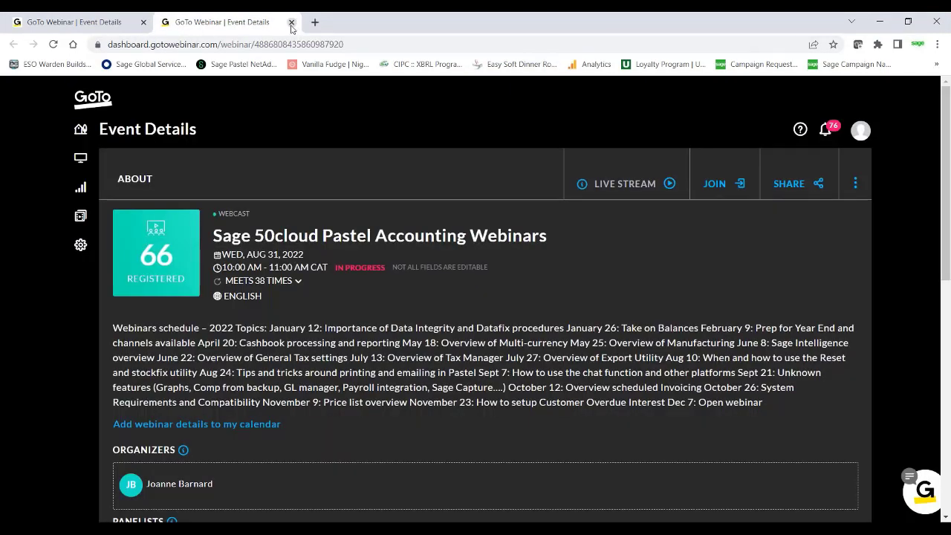
Go to the Sage City community site at sagecity.com in place of the open GoTo Webinar page
click(398, 46)
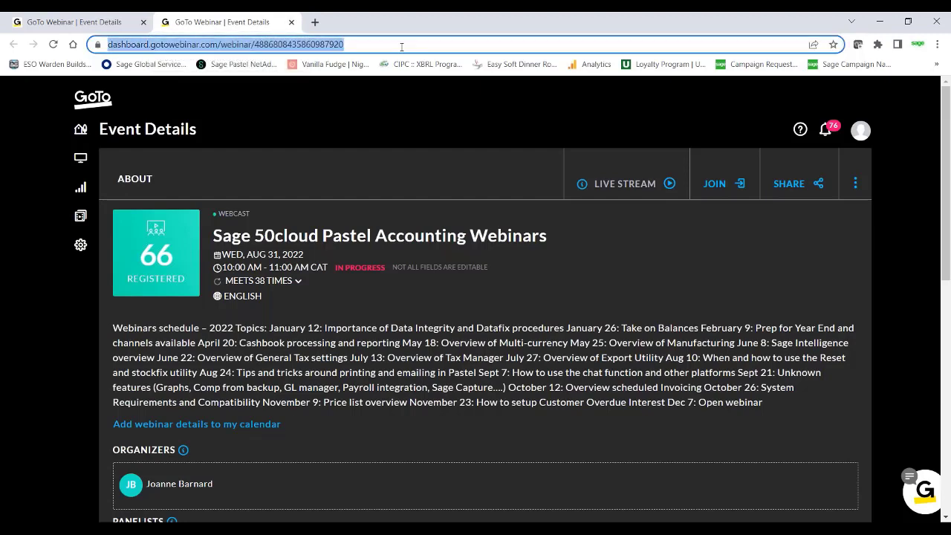
text(sagecity)
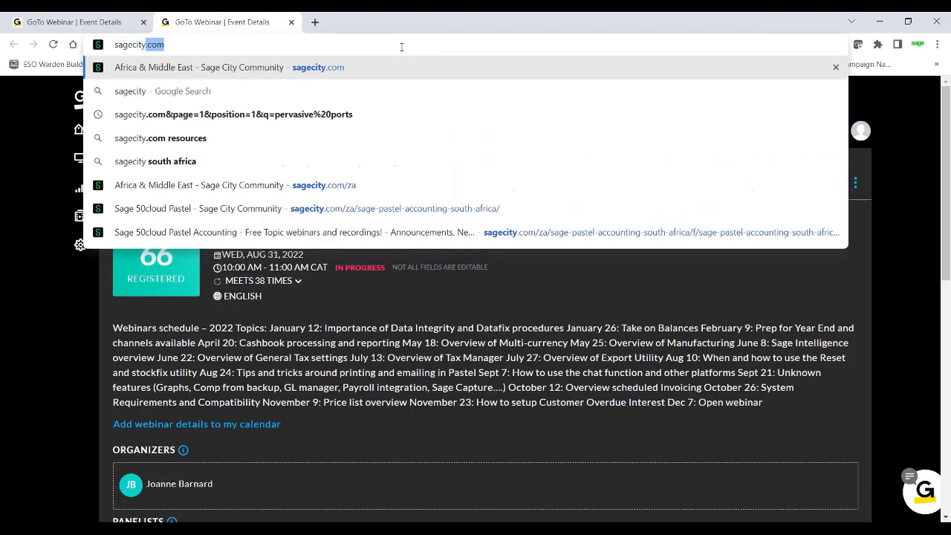
key(Return)
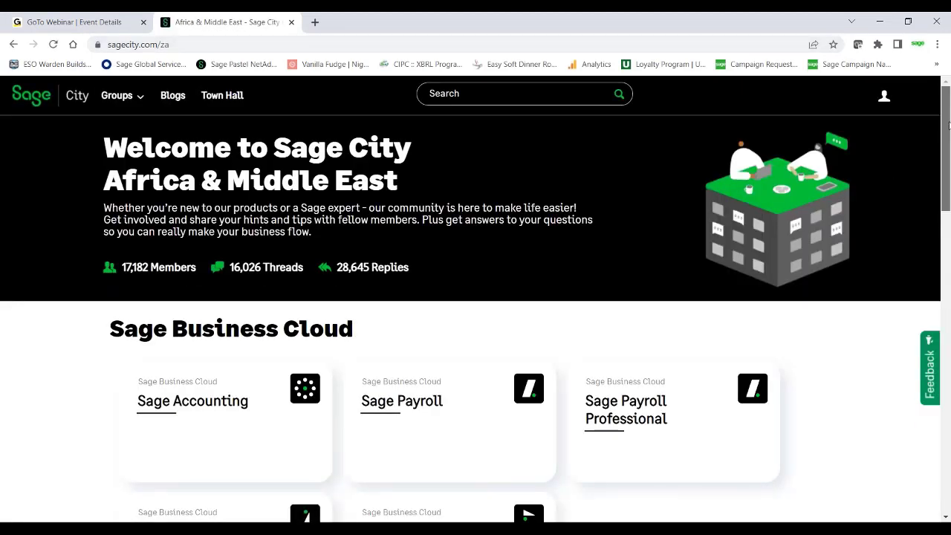
Open the Sage 50cloud Pastel group under Local products and its "Free Topic webinars and recordings!" announcement
drag(948, 125, 948, 262)
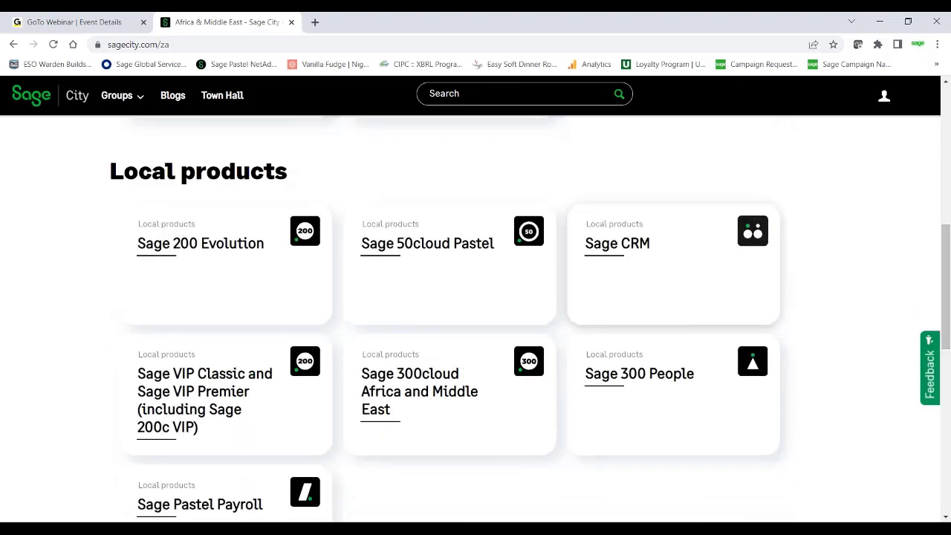
click(400, 245)
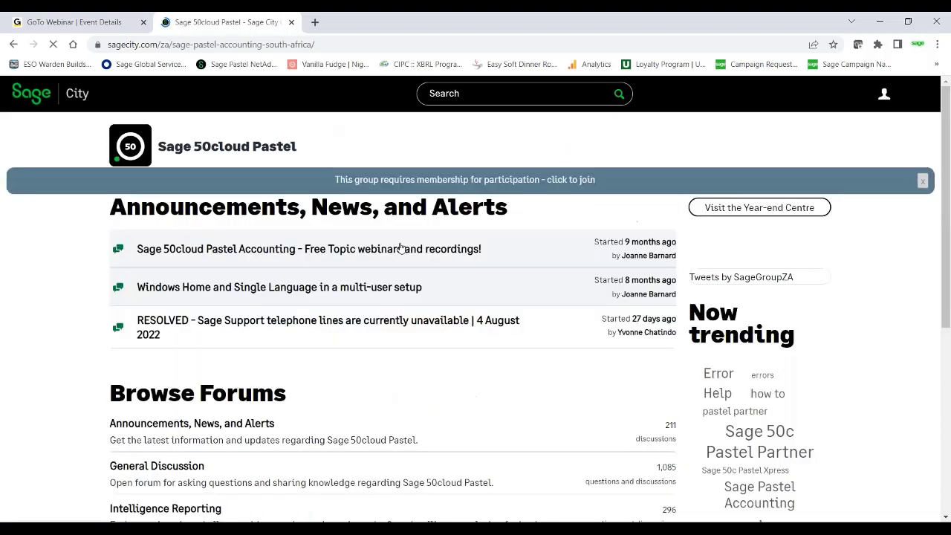
click(268, 254)
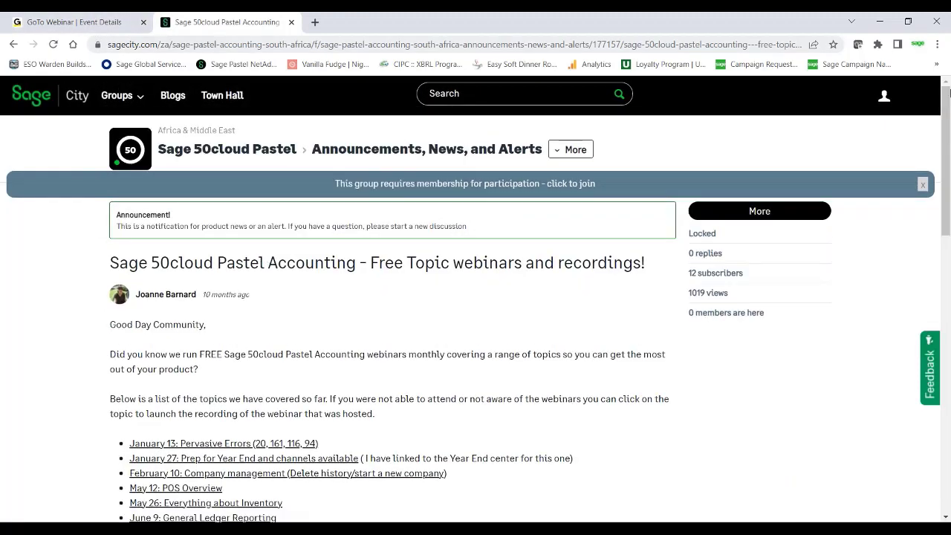
Examine the past webinar list and the 2022 schedule, highlighting the April 20 cashbook and June 8 Sage Intelligence entries
drag(948, 98, 948, 166)
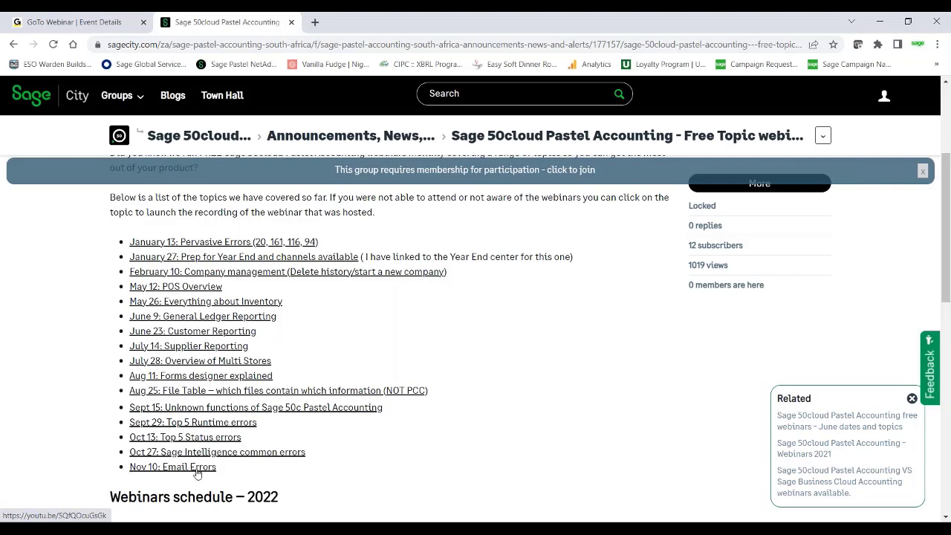
drag(947, 184, 948, 289)
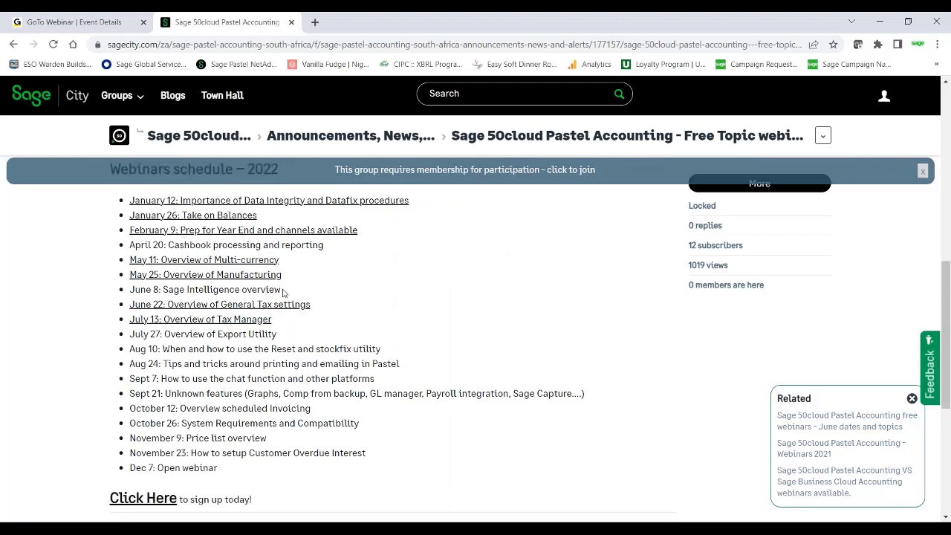
drag(283, 291, 127, 290)
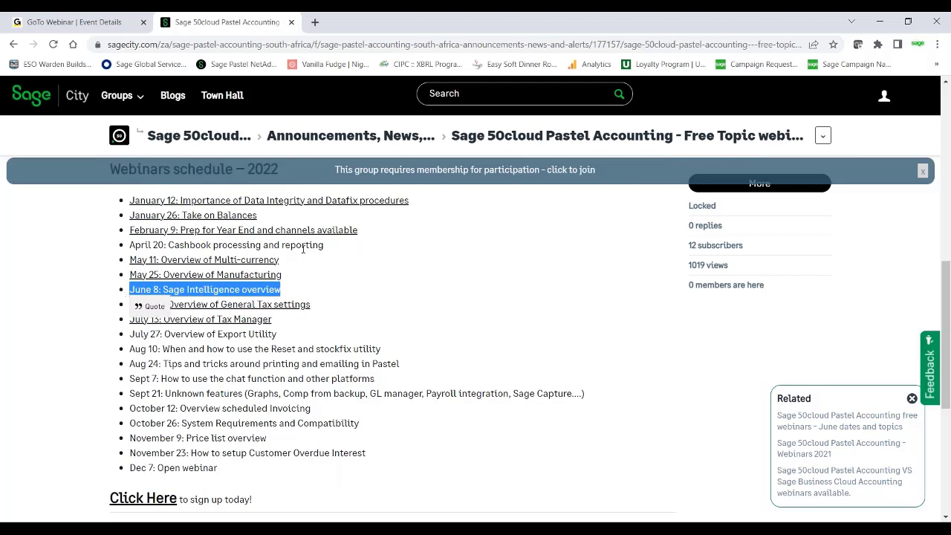
click(330, 251)
drag(330, 250, 128, 248)
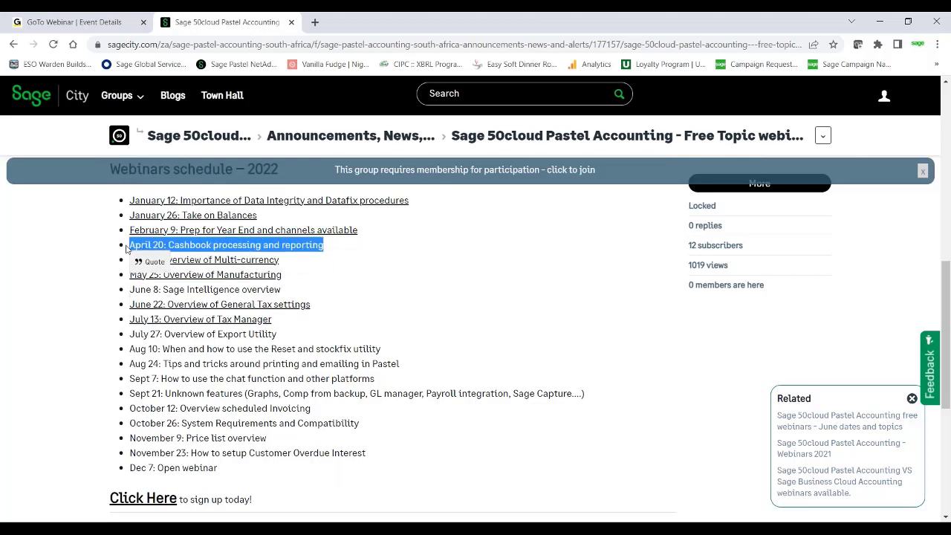
click(324, 245)
drag(323, 245, 128, 248)
drag(282, 290, 126, 292)
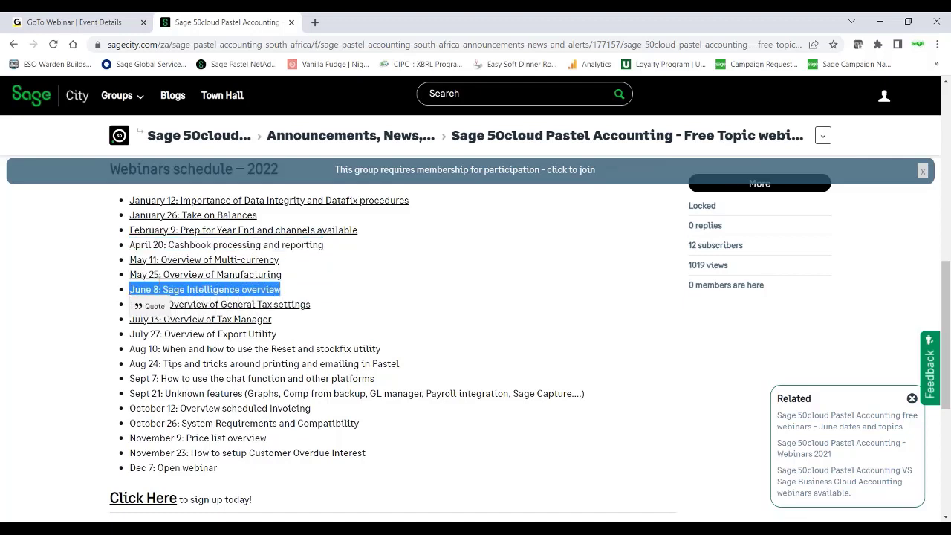
click(386, 324)
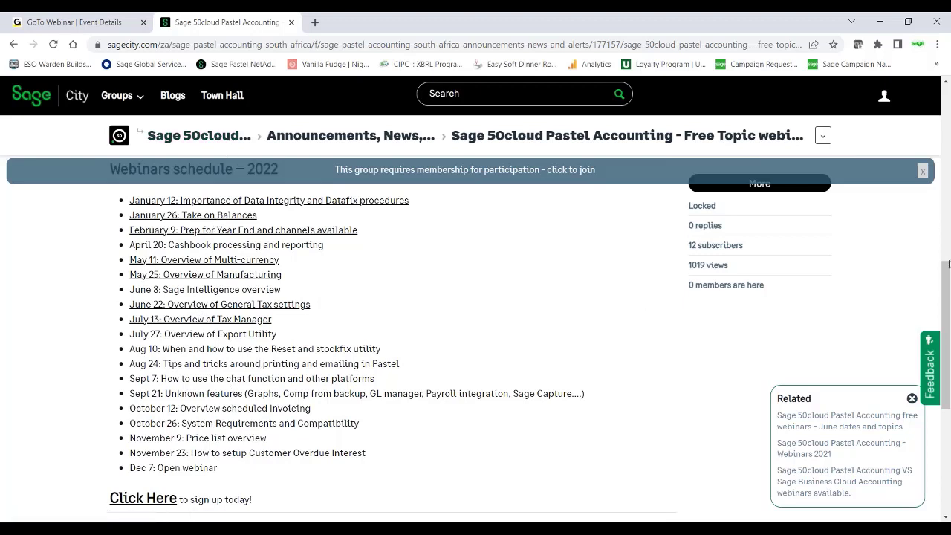
Highlight the Sept 7 chat function and Sept 21 unknown features entries in the 2022 schedule, and find the Nov 10 Email Errors recording
drag(945, 286, 947, 83)
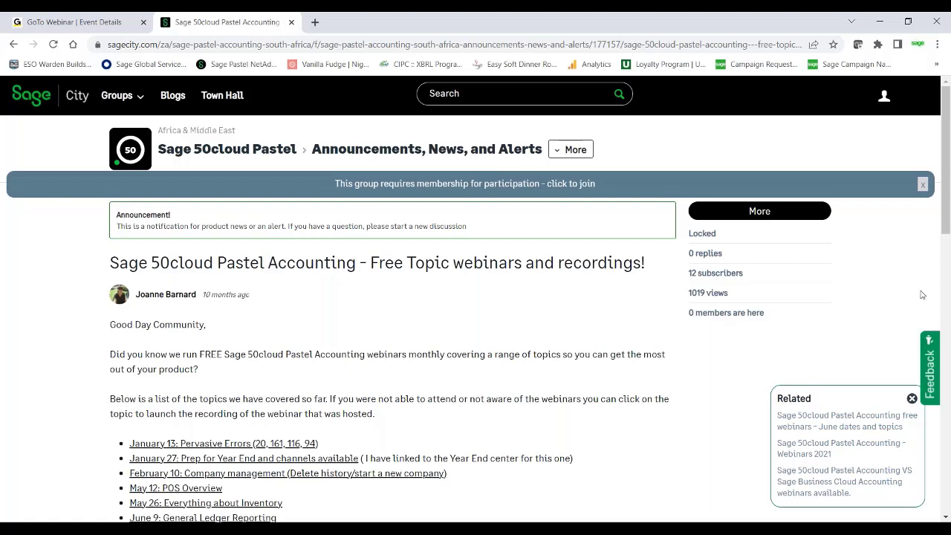
drag(949, 146, 949, 338)
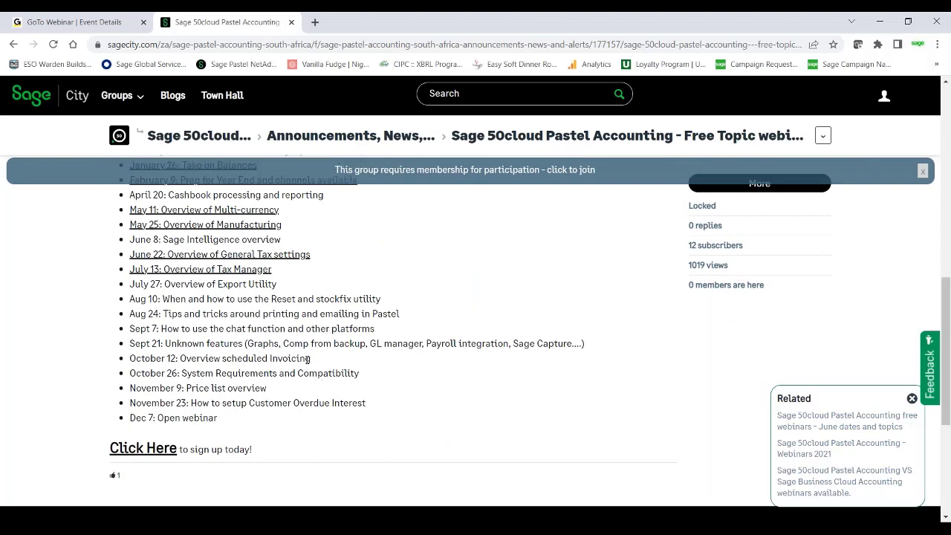
drag(384, 331, 121, 330)
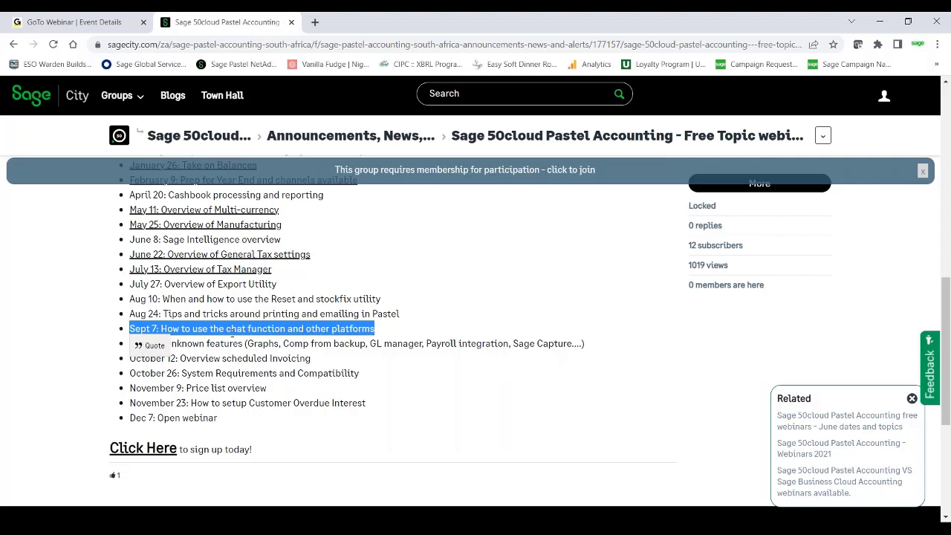
click(435, 446)
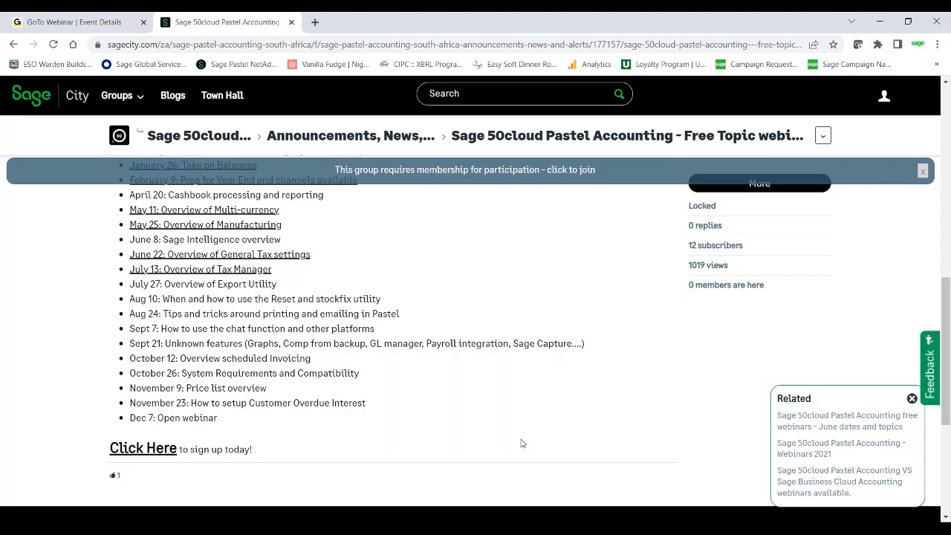
drag(588, 343, 124, 349)
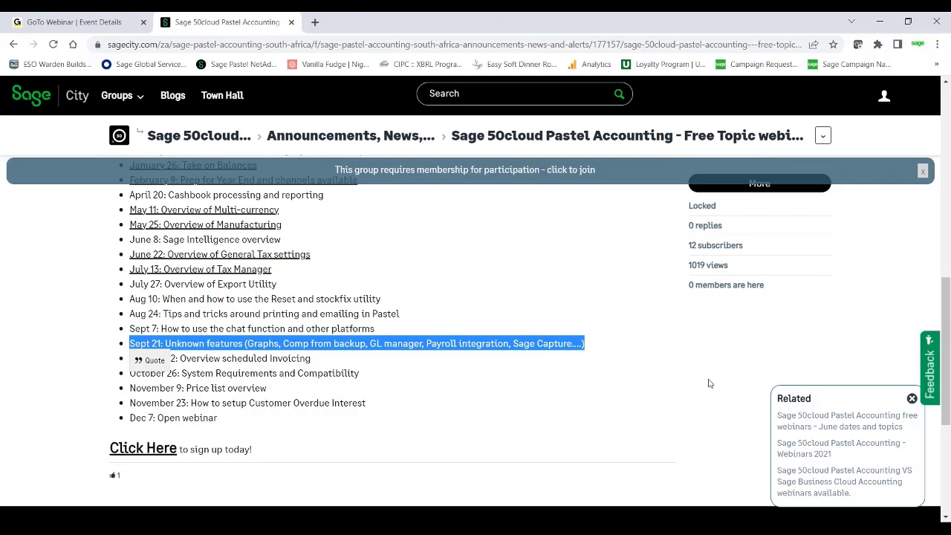
click(899, 219)
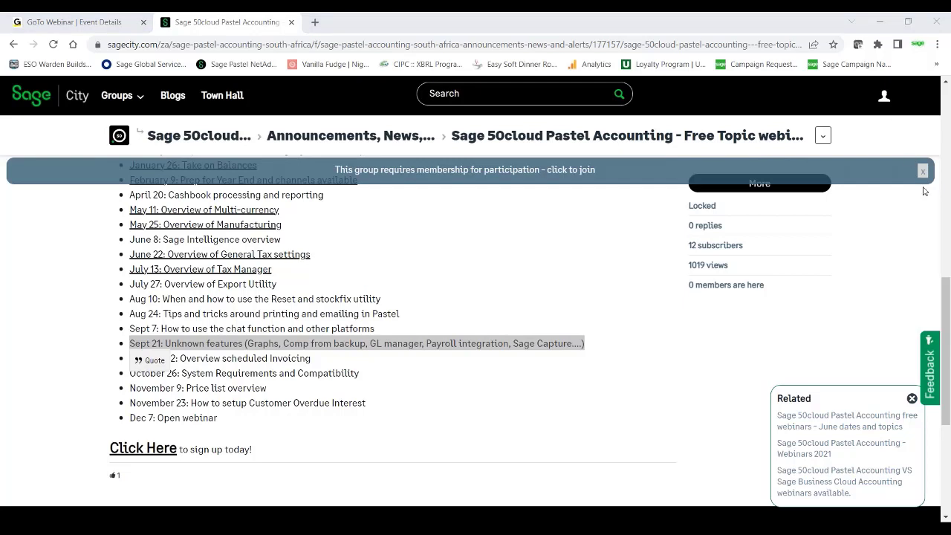
drag(946, 283, 947, 199)
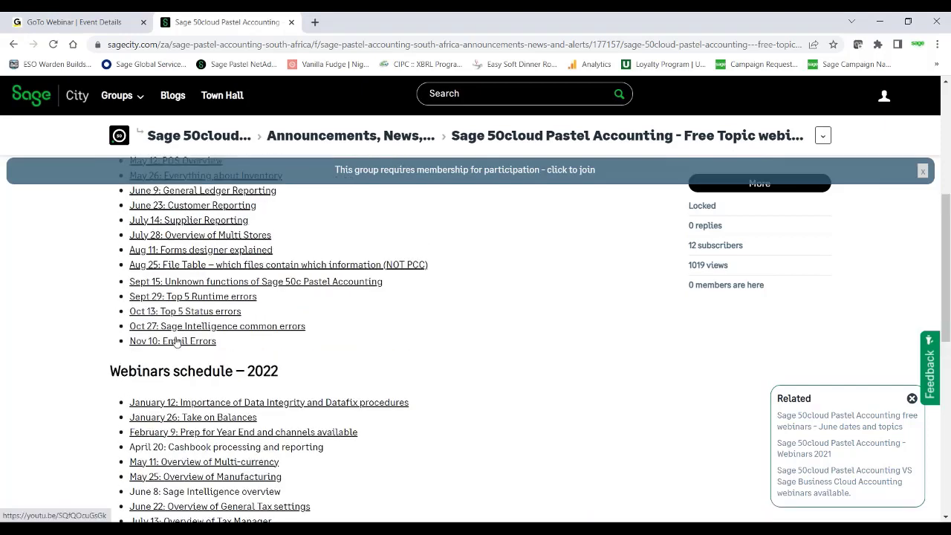